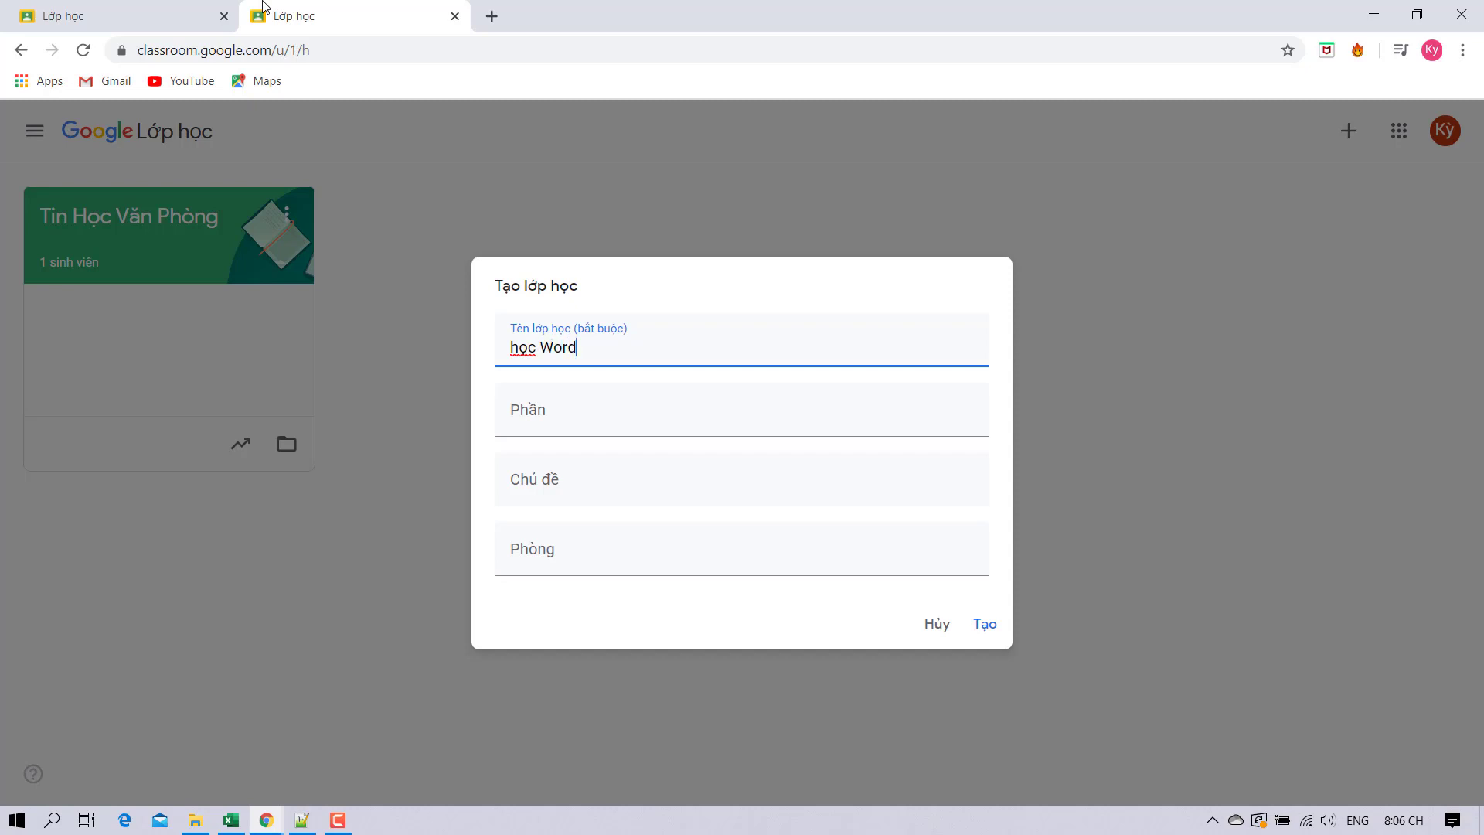
Confirm creation of the new class named 'học Word' in the Create class dialog.
left_click(985, 625)
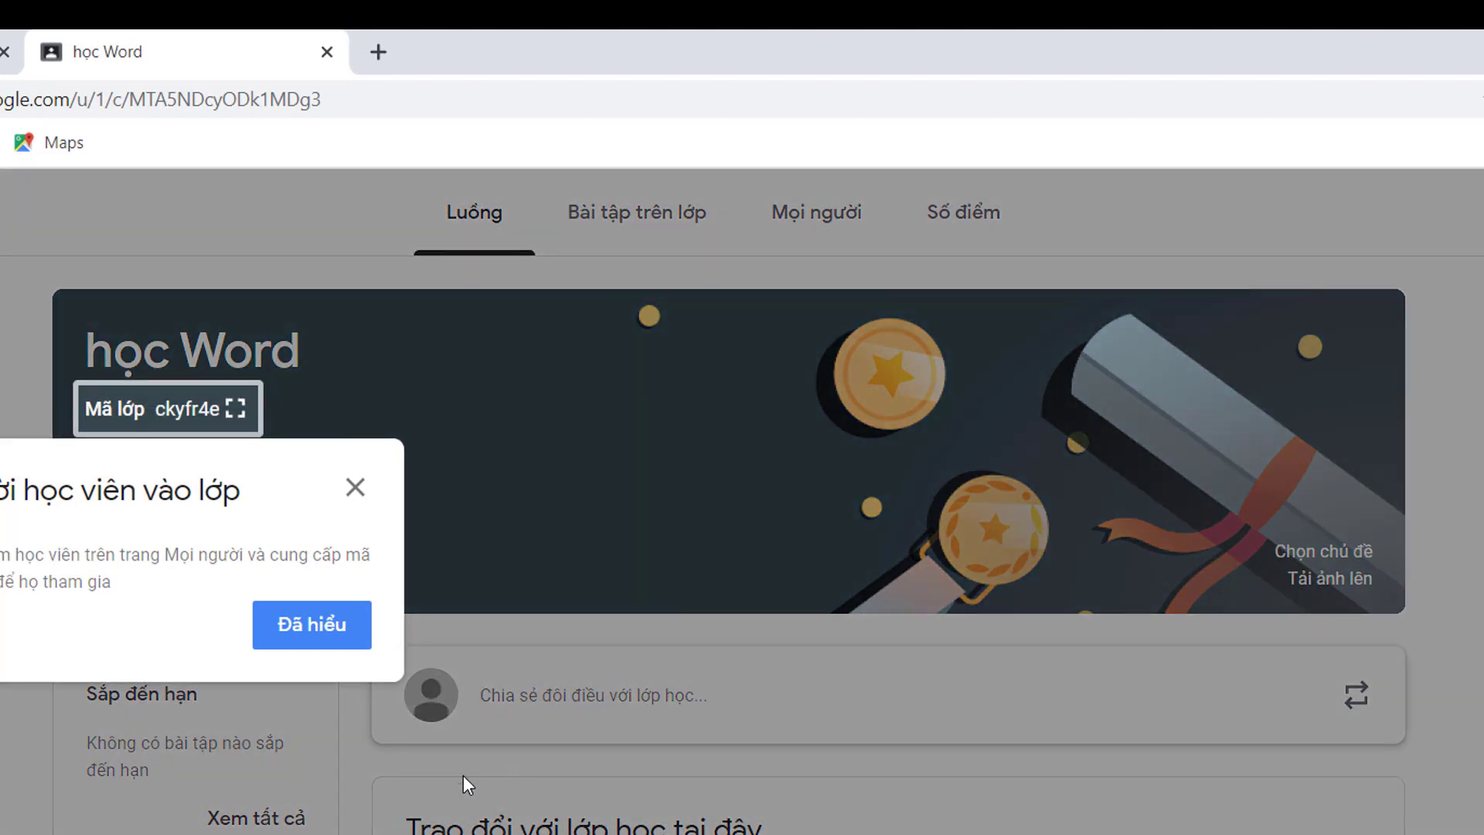
Dismiss the invite tip and apply the grey laptop-and-tablet theme to the học Word banner.
left_click(300, 638)
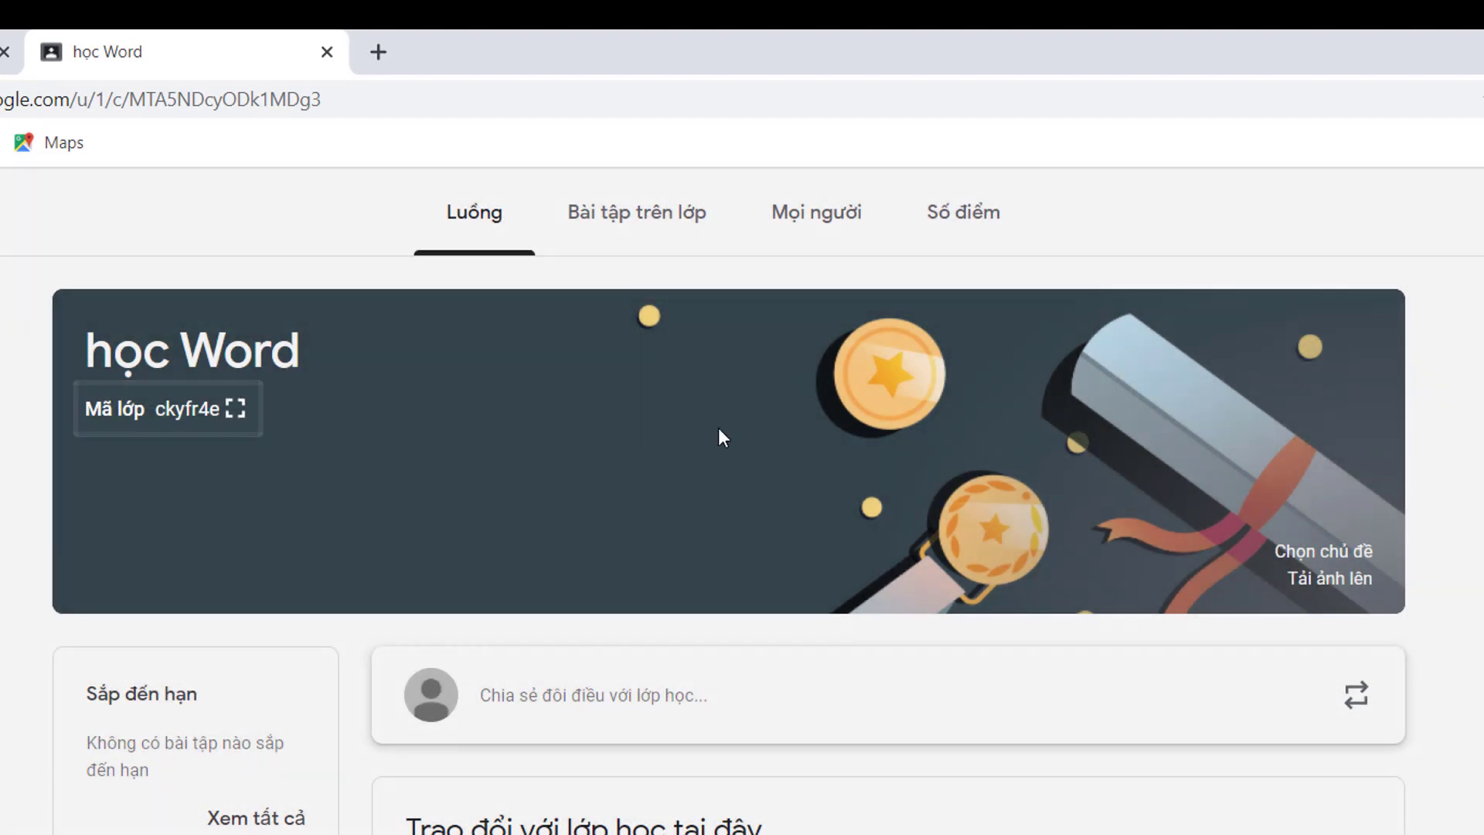
left_click(1345, 550)
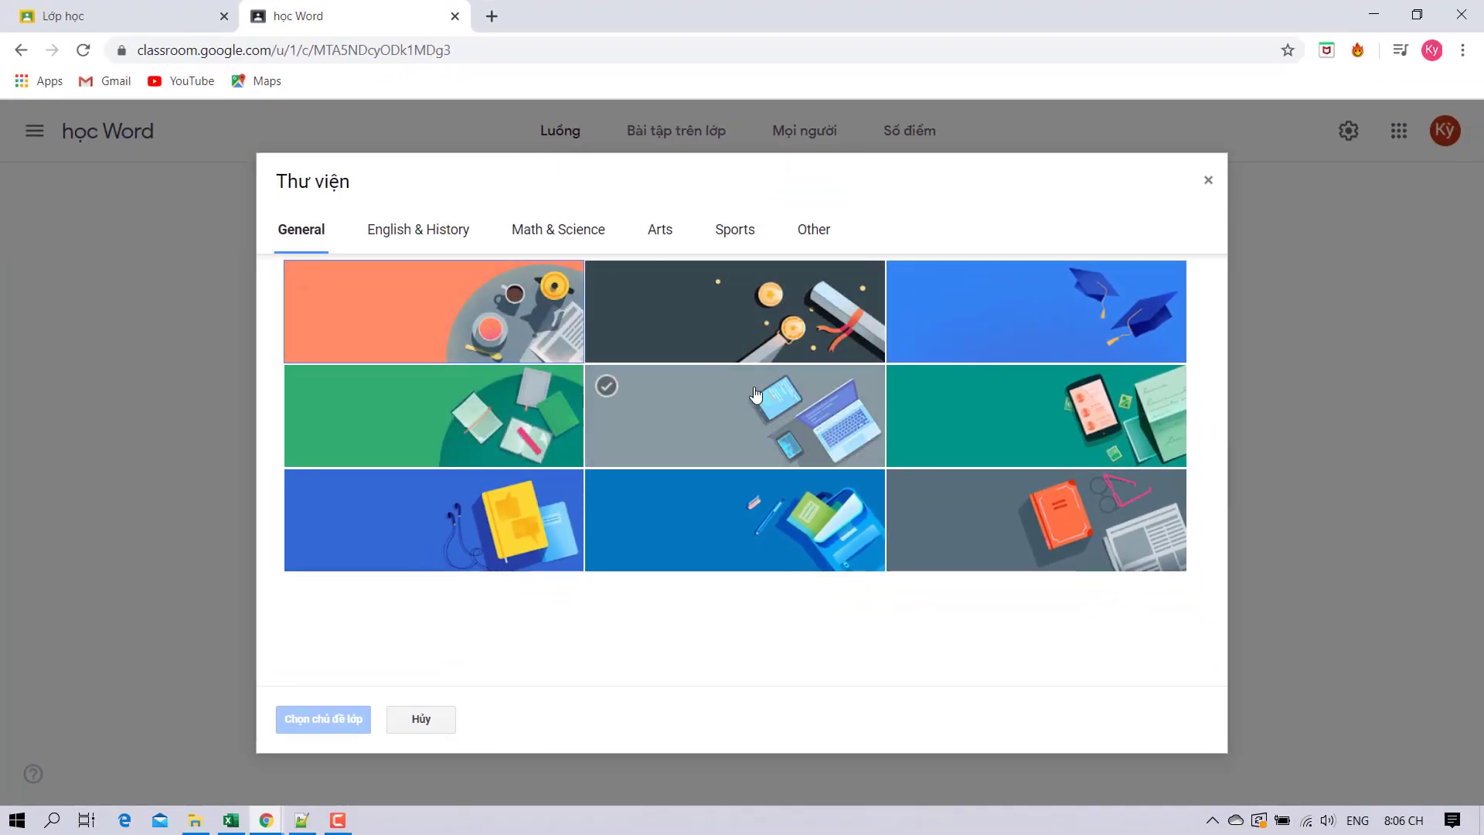
left_click(748, 560)
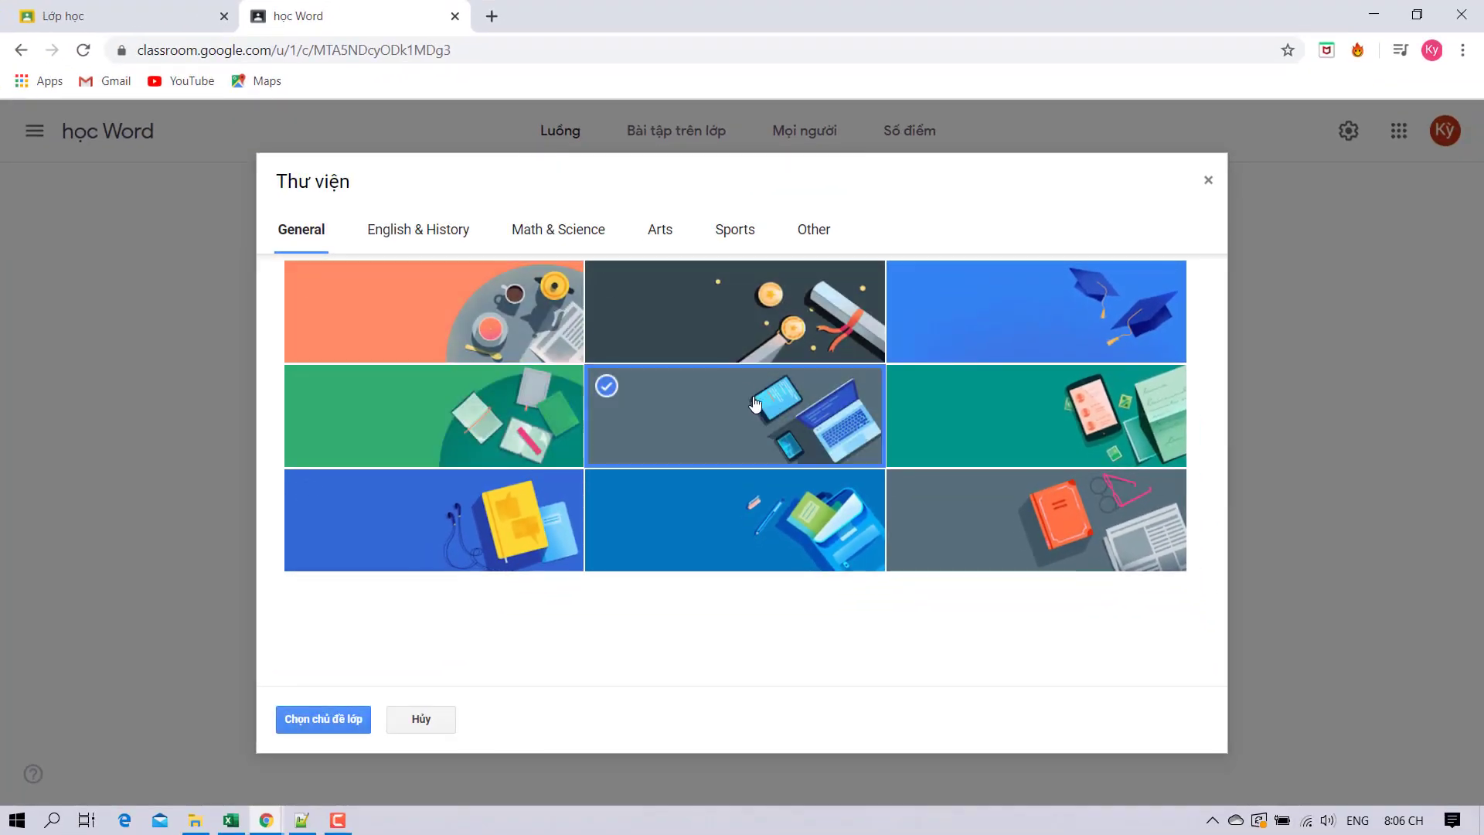
left_click(344, 718)
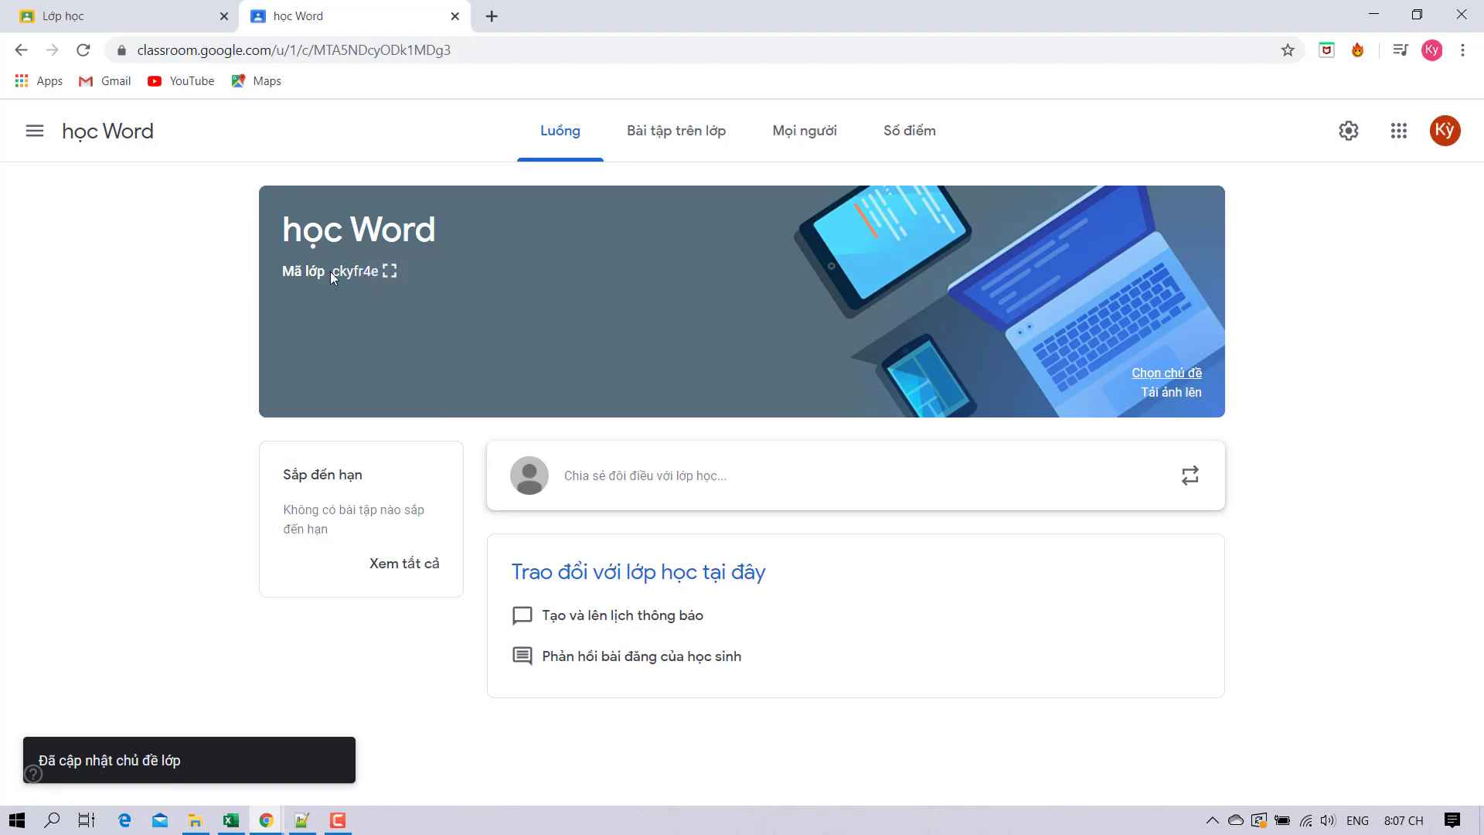
left_click_drag(378, 271, 346, 270)
left_click(498, 323)
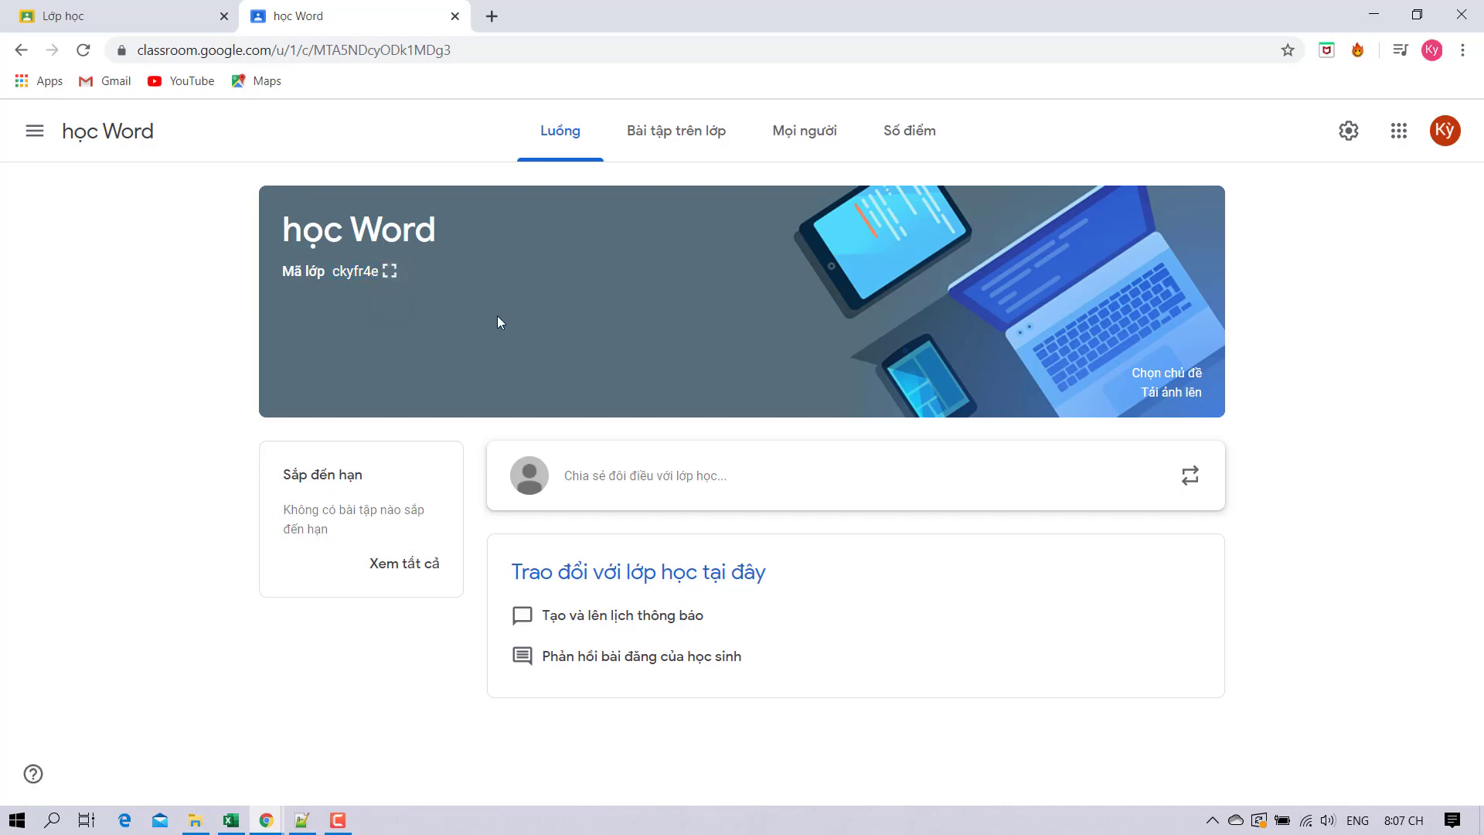
Invite a student to học Word by their e-mail address, then open Gmail in a new tab.
left_click(804, 141)
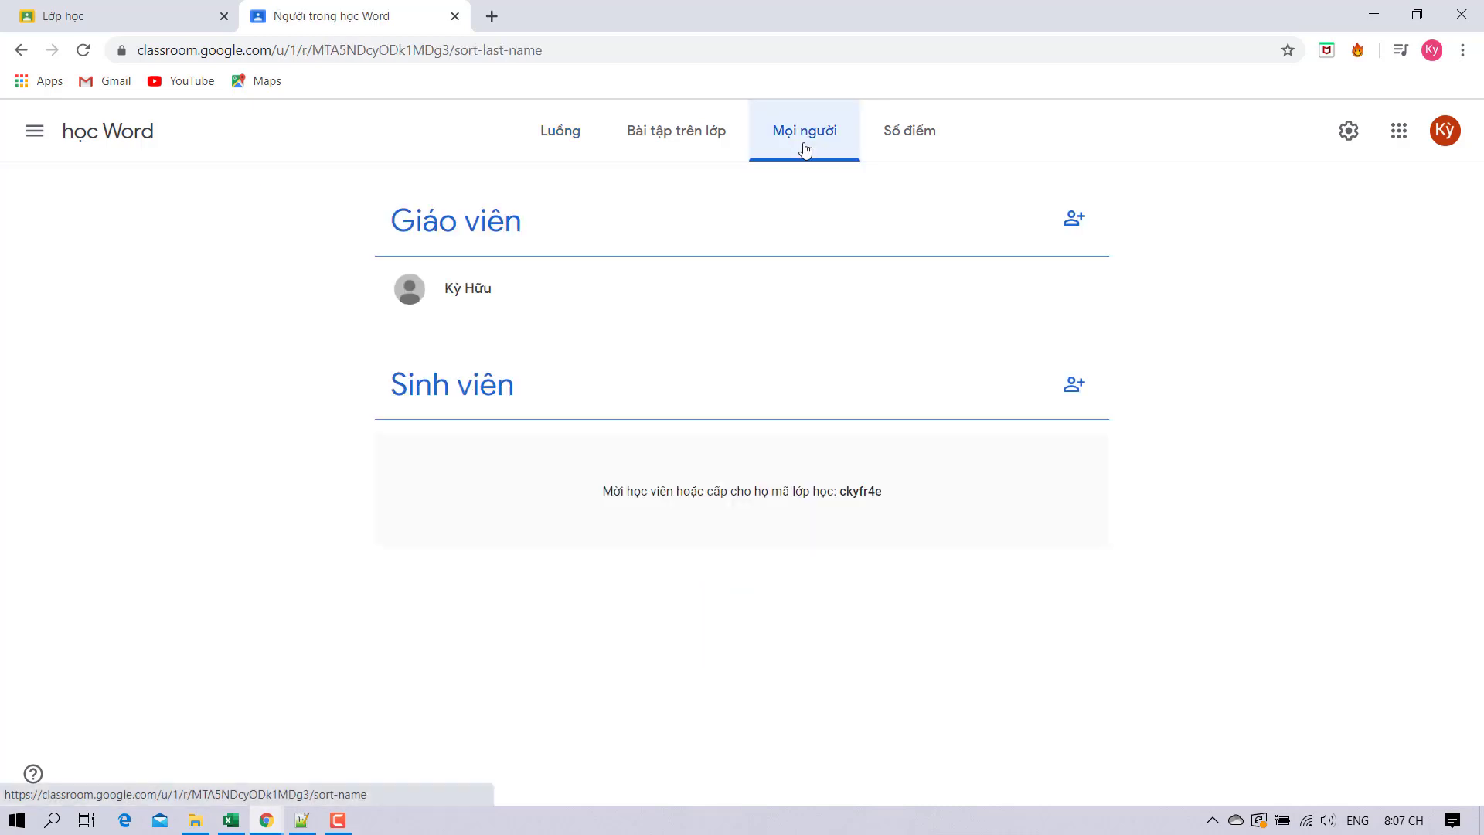
left_click(1074, 385)
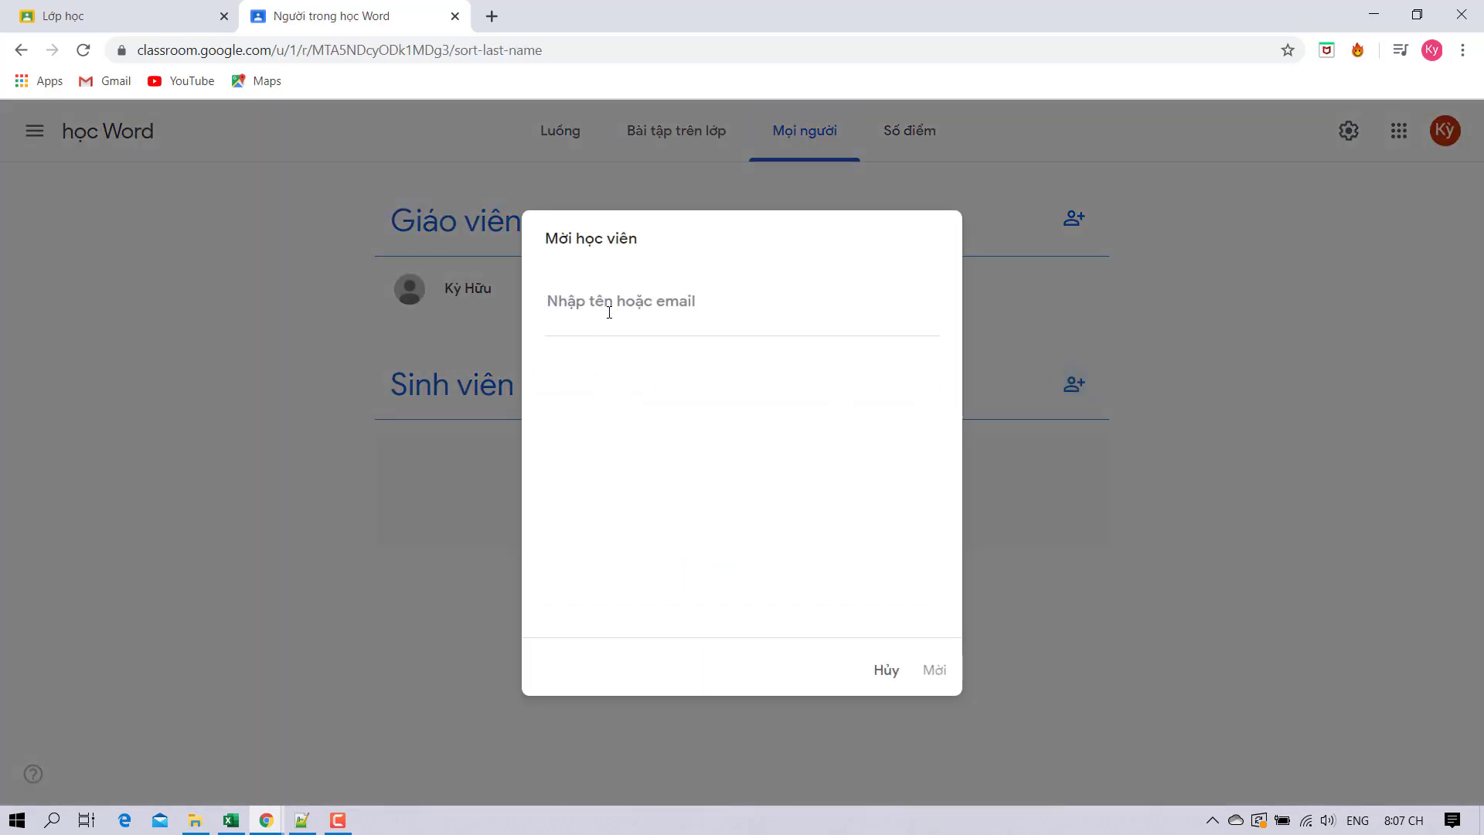
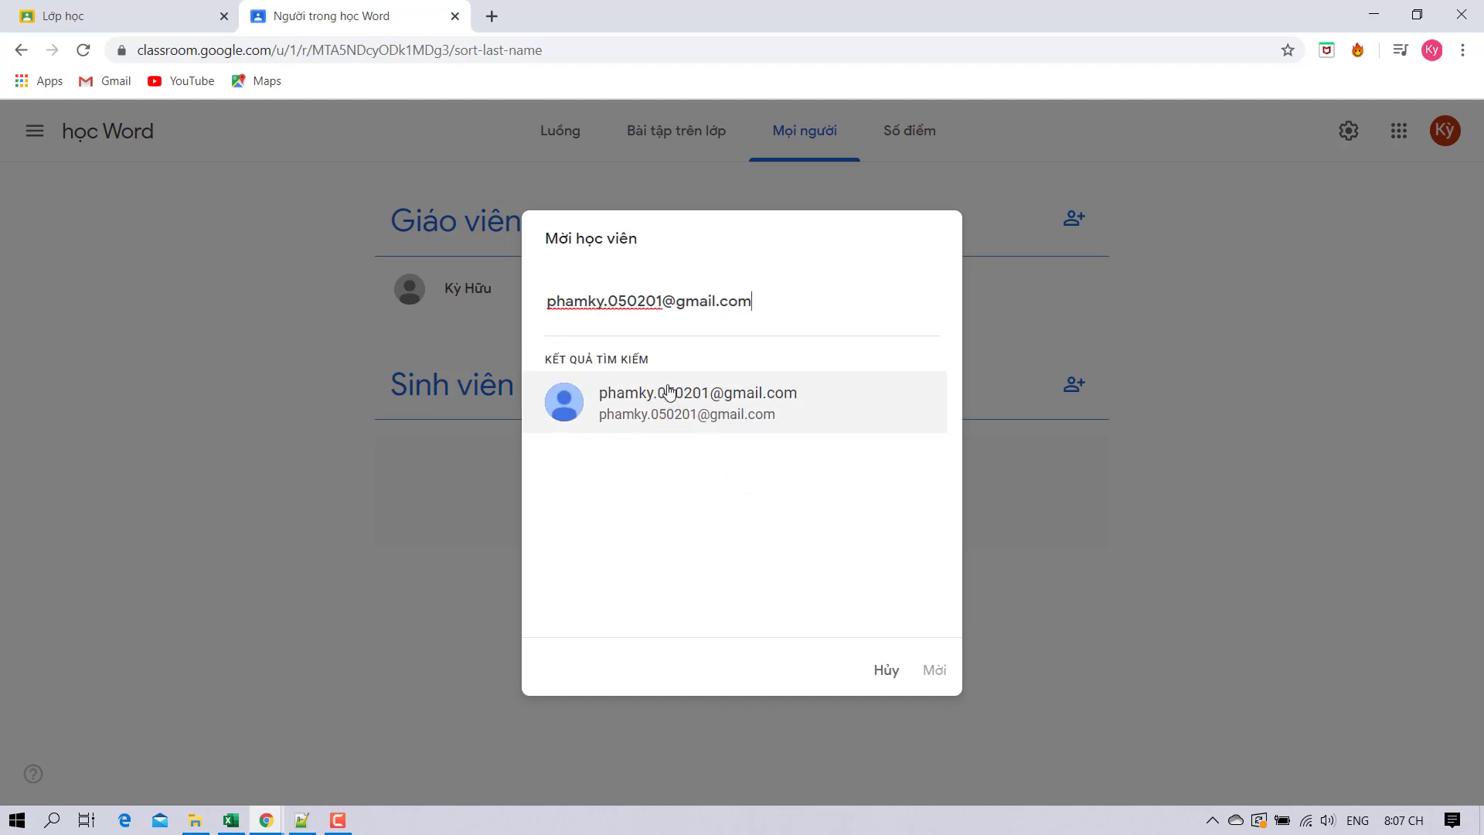
left_click(671, 393)
left_click(937, 670)
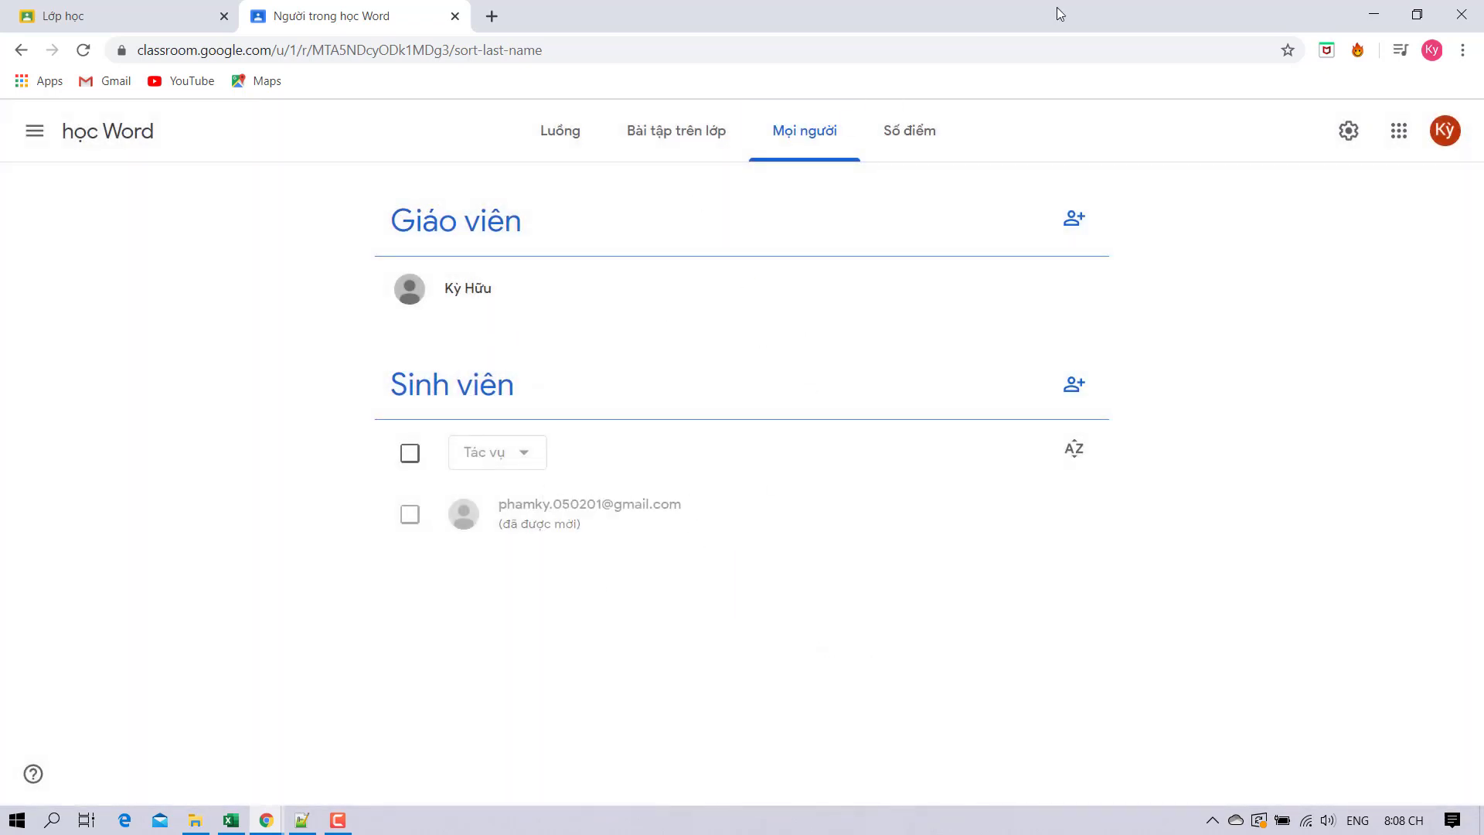
left_click(492, 16)
left_click(124, 87)
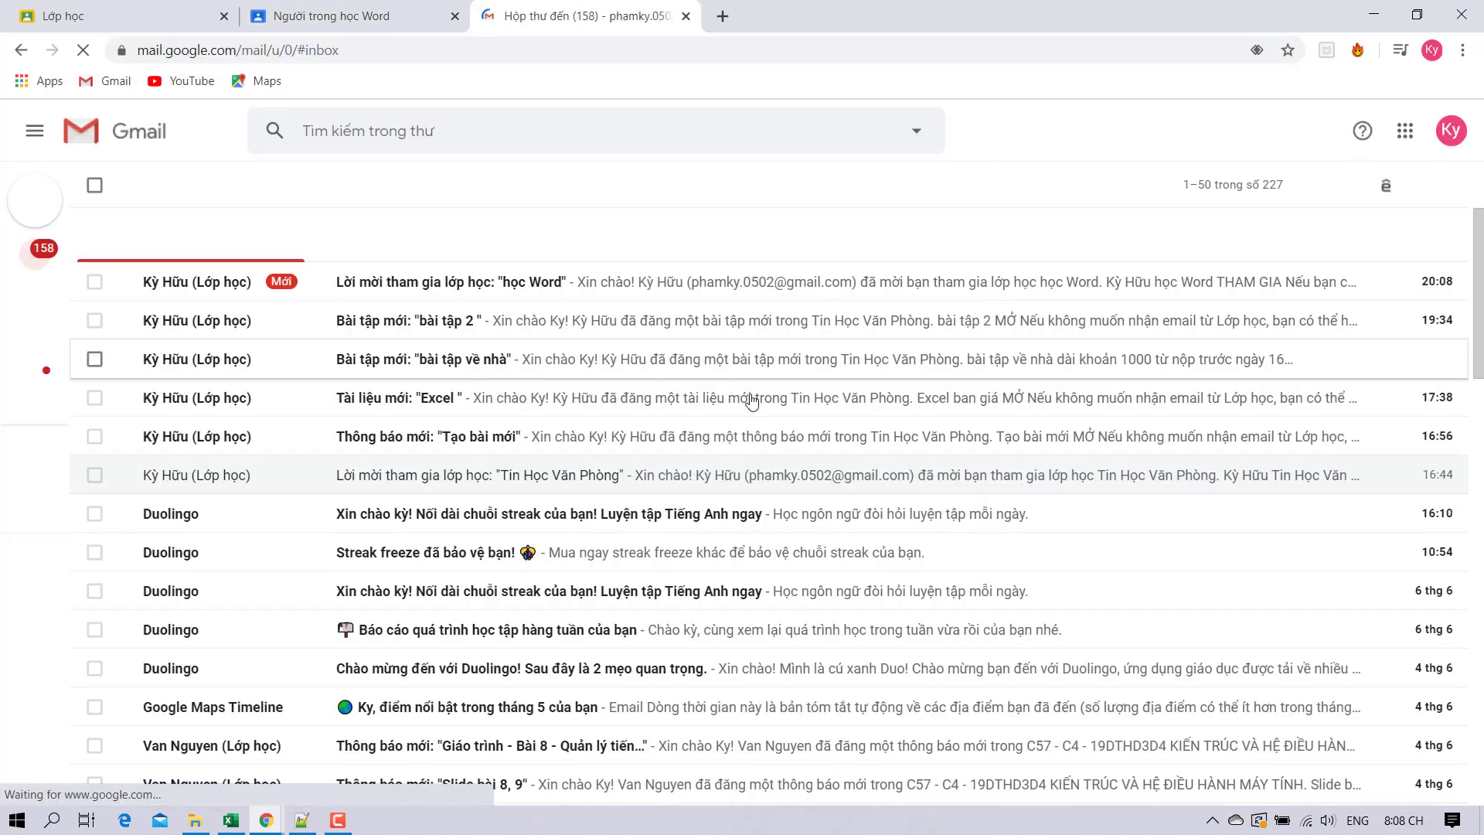
Open the học Word invitation email in Gmail and join the class as the student.
left_click(162, 283)
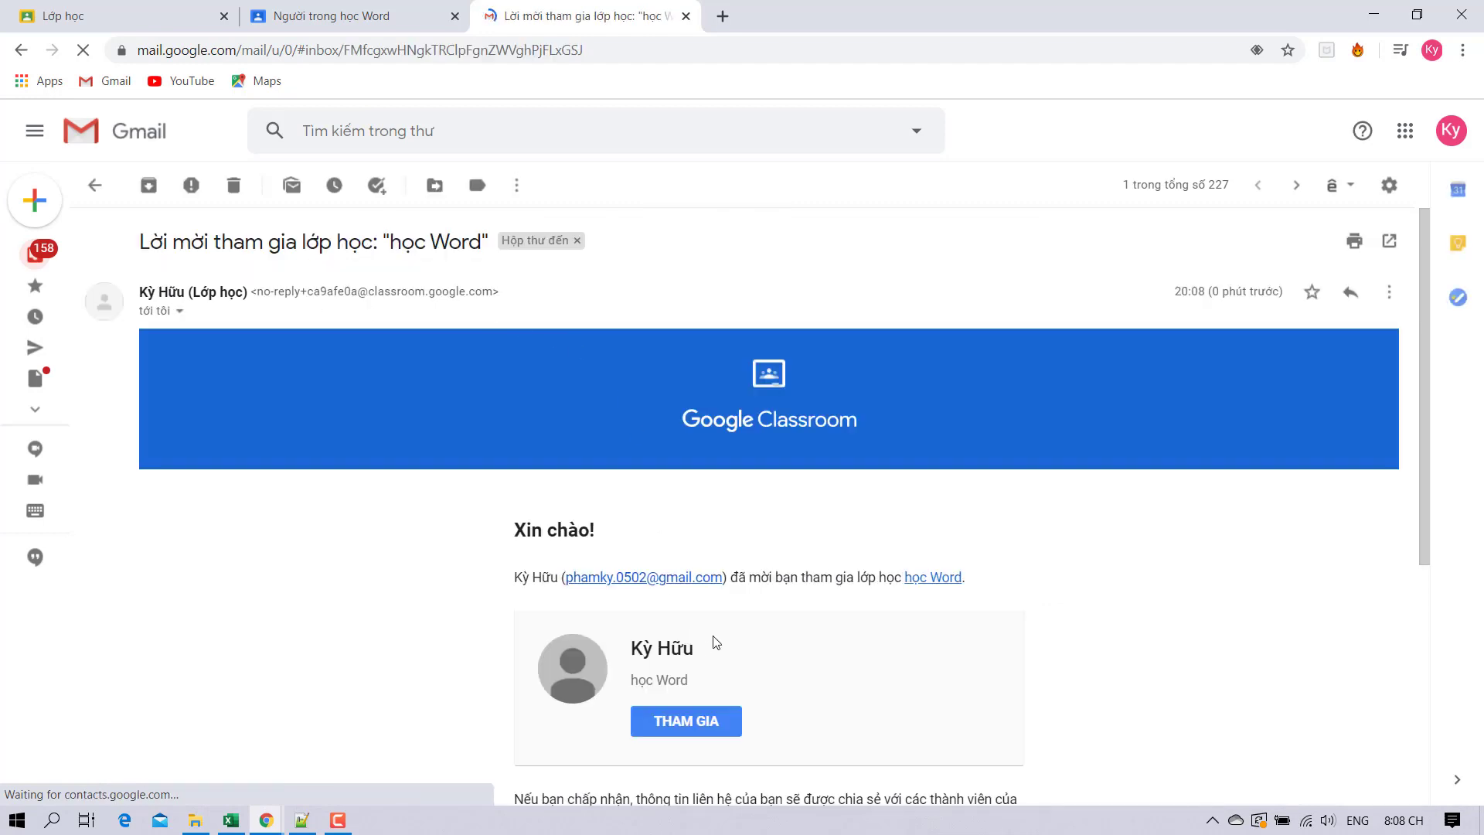
scroll(697, 533, "down", 3)
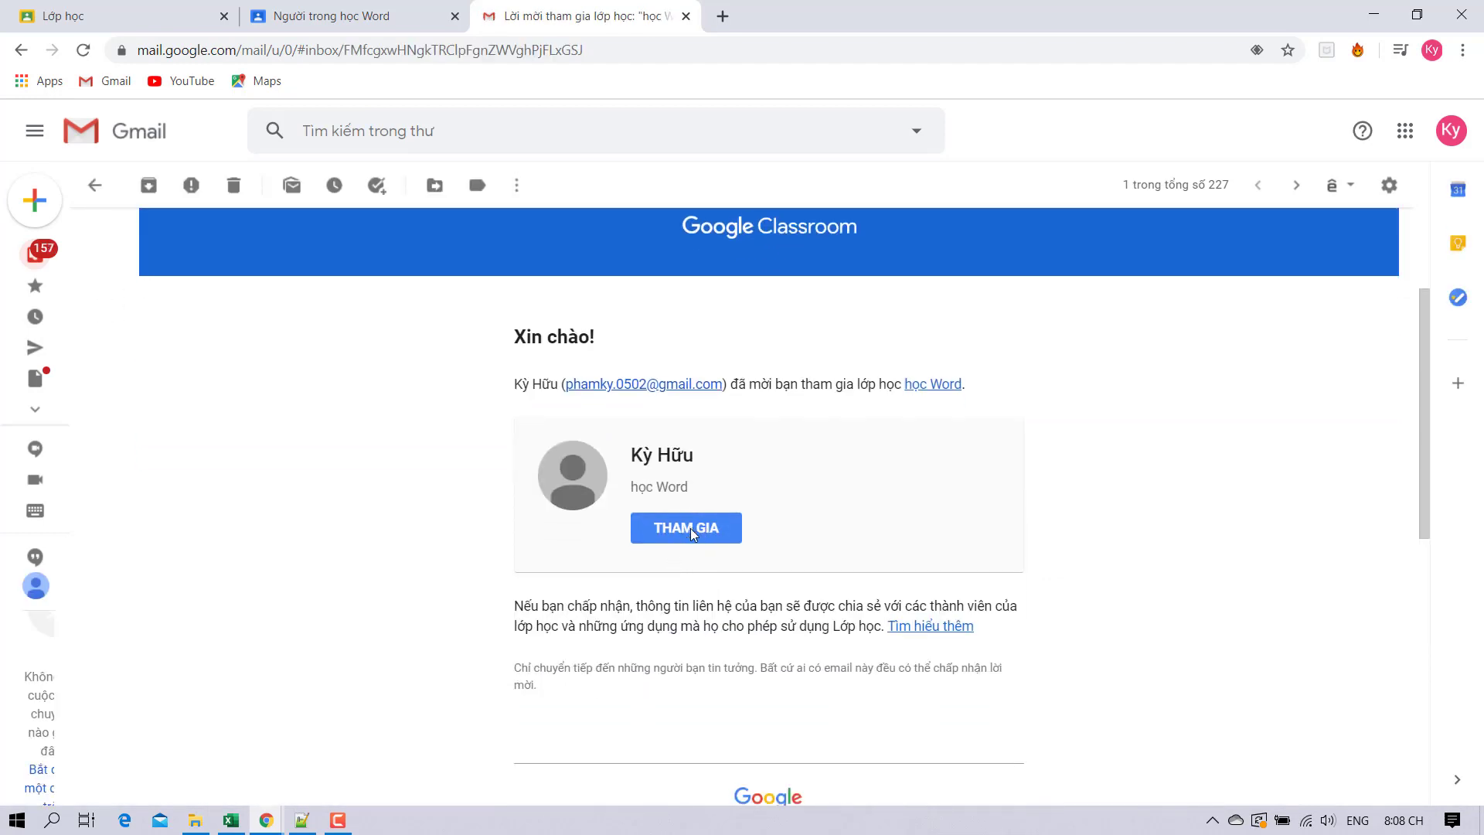
left_click(697, 533)
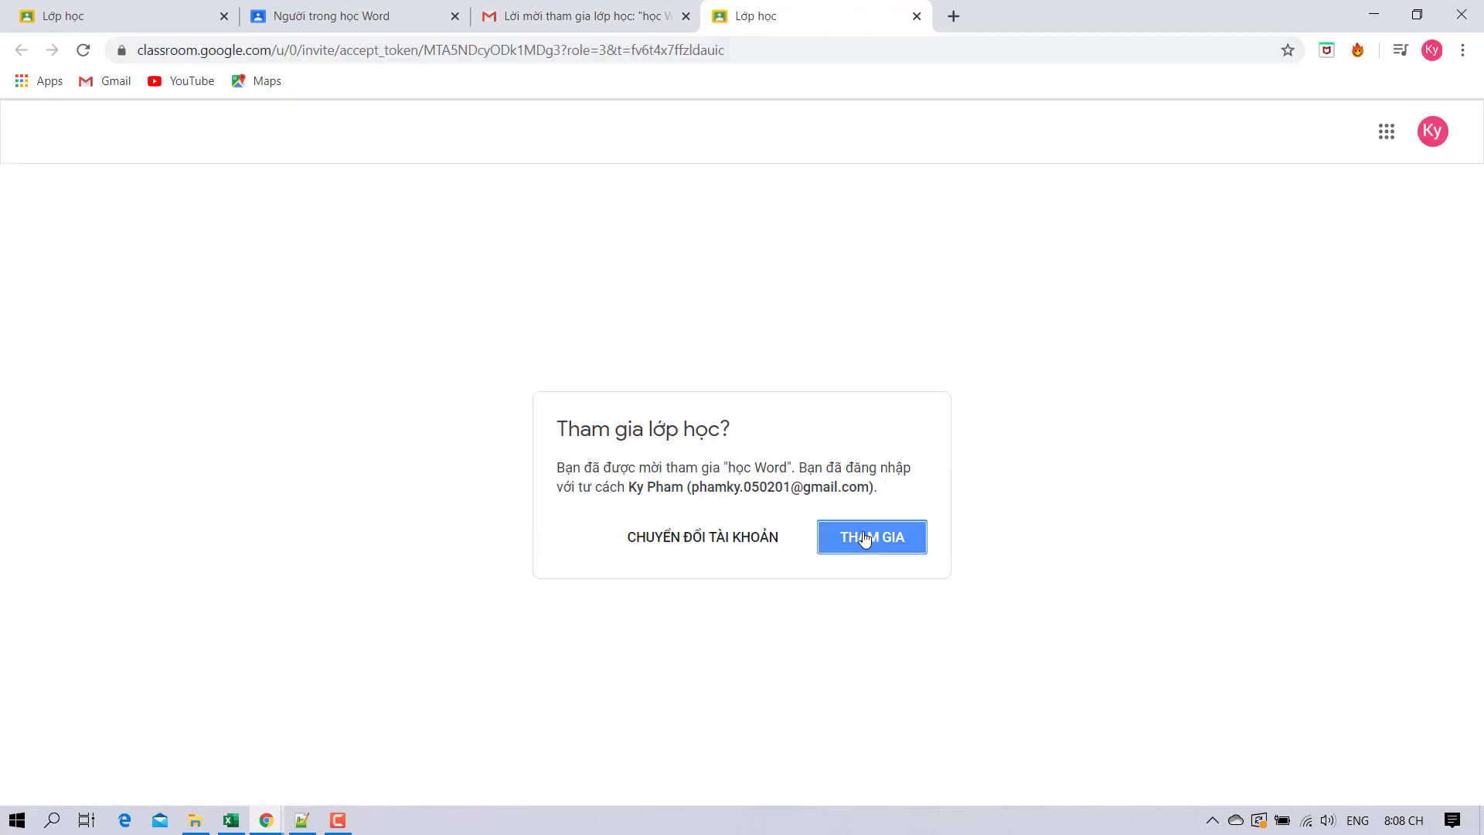
left_click(864, 536)
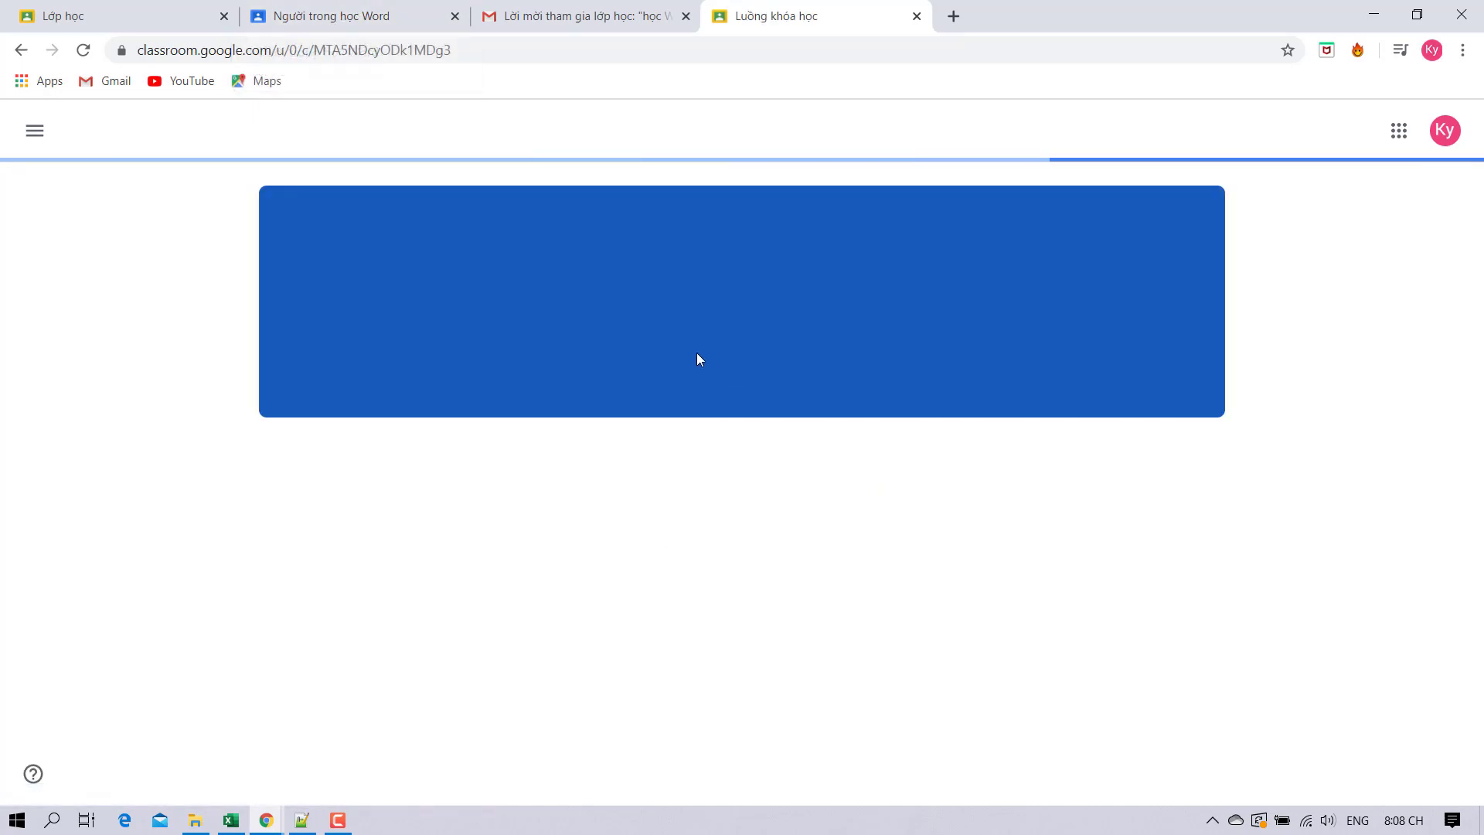
left_click(421, 17)
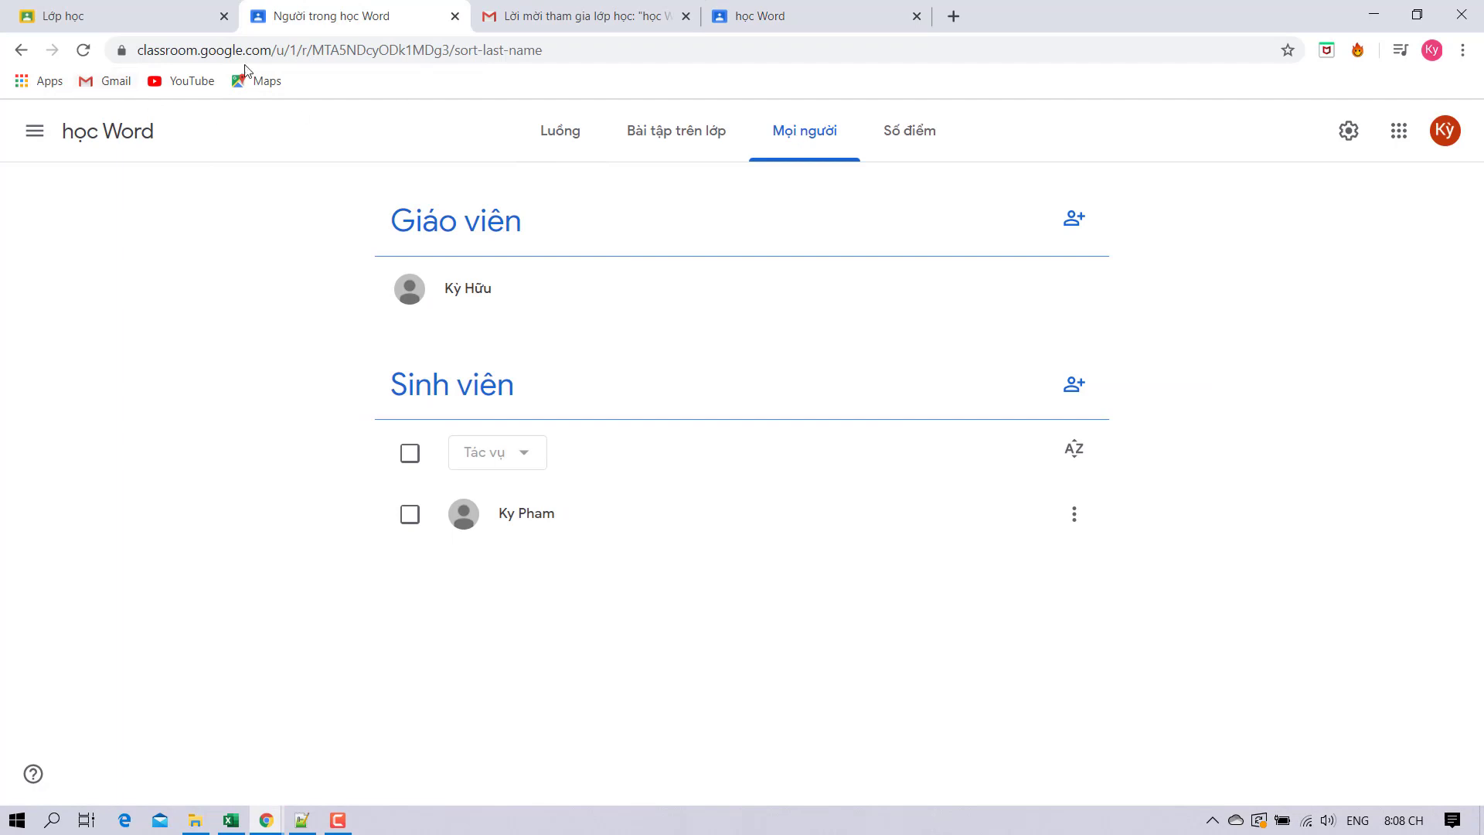
Write the announcement 'chào' on the học Word stream, keeping all students as recipients.
left_click(560, 130)
left_click(579, 475)
type("ca")
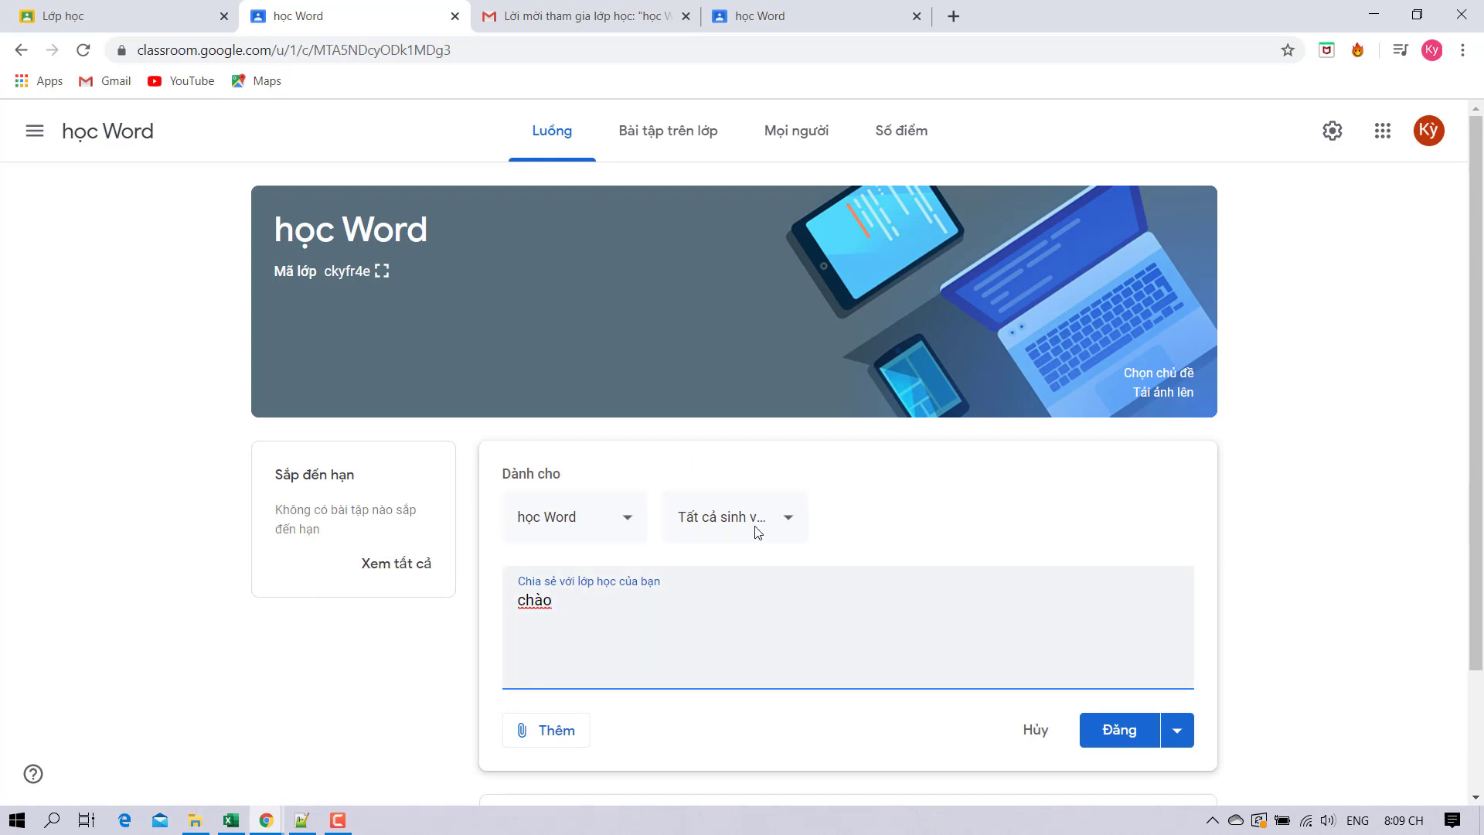
left_click(720, 517)
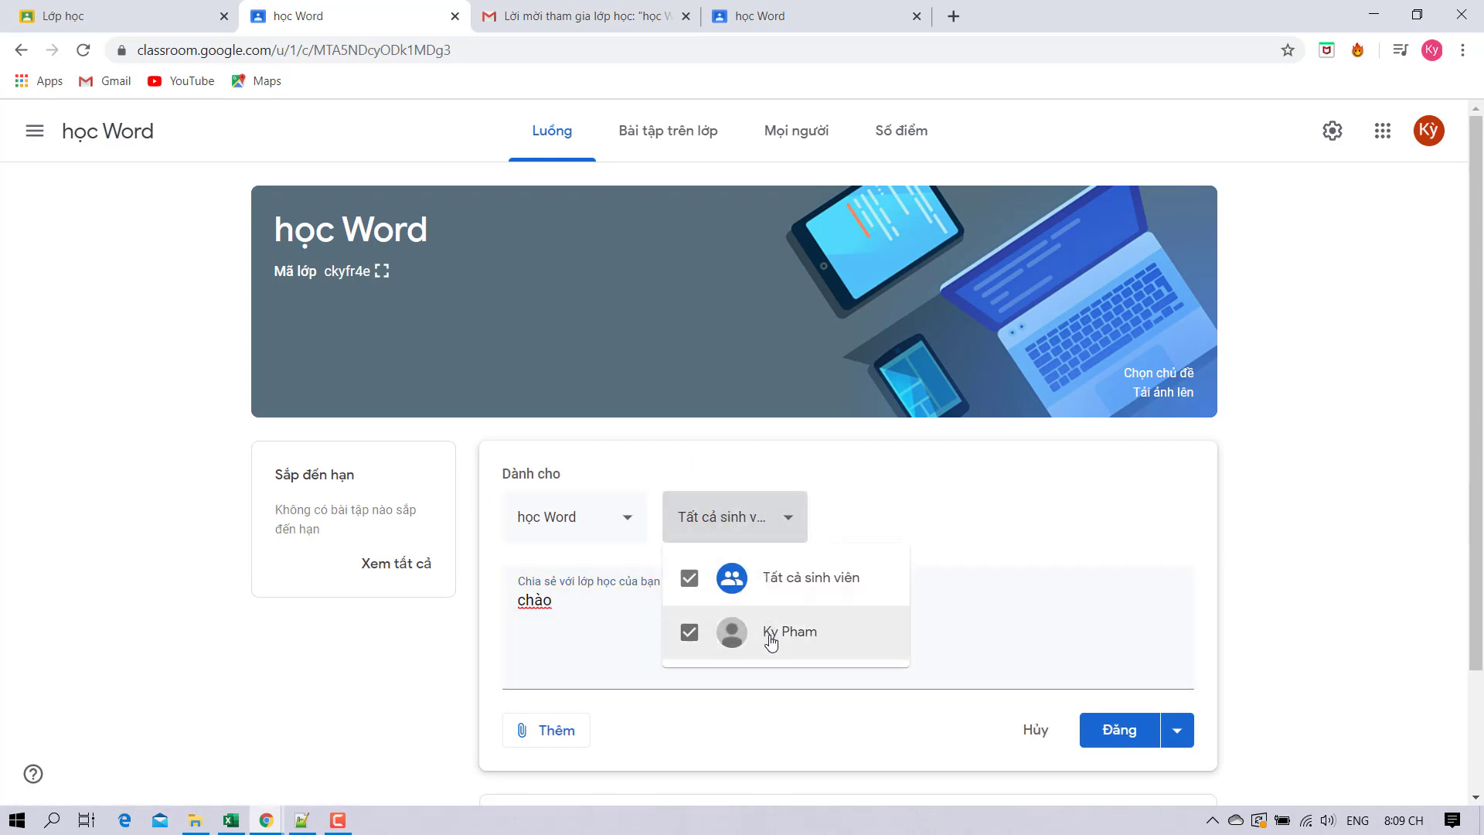
scroll(526, 631, "down", 1)
left_click(648, 637)
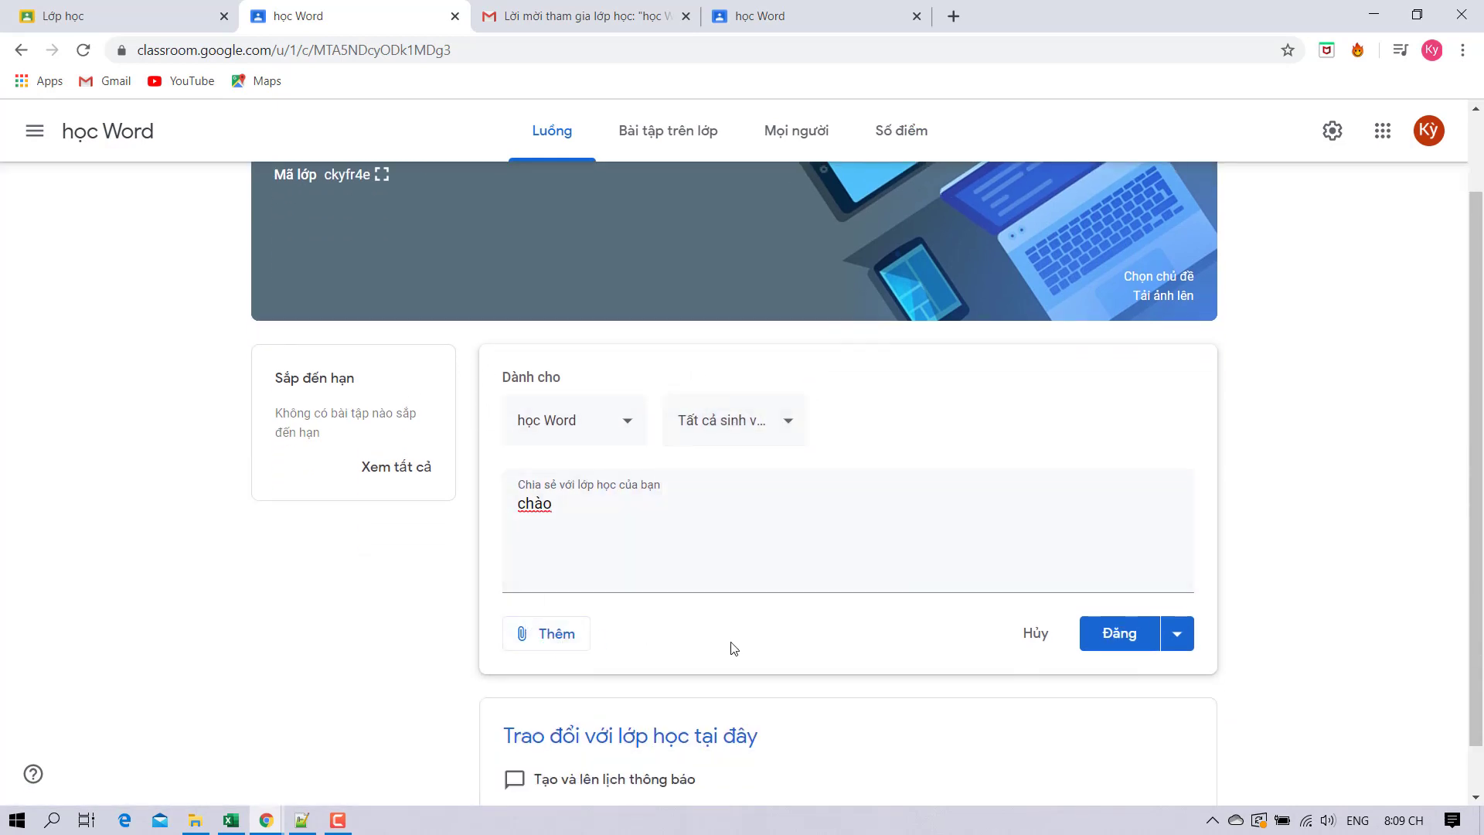
Attach the gnash 'i hate u, i love u' YouTube video and post the announcement.
left_click(532, 637)
scroll(639, 623, "down", 1)
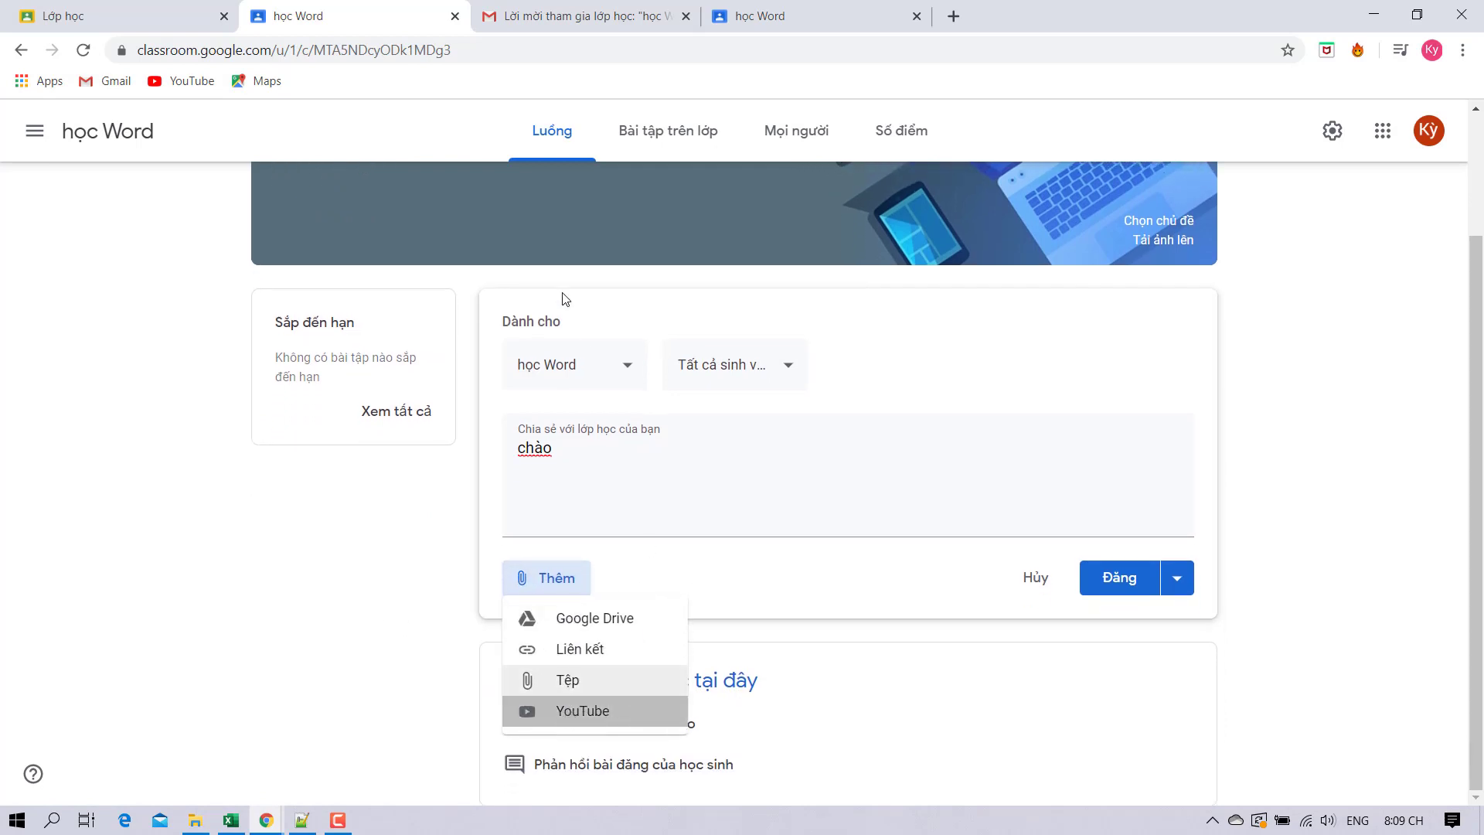
left_click(576, 711)
left_click(464, 294)
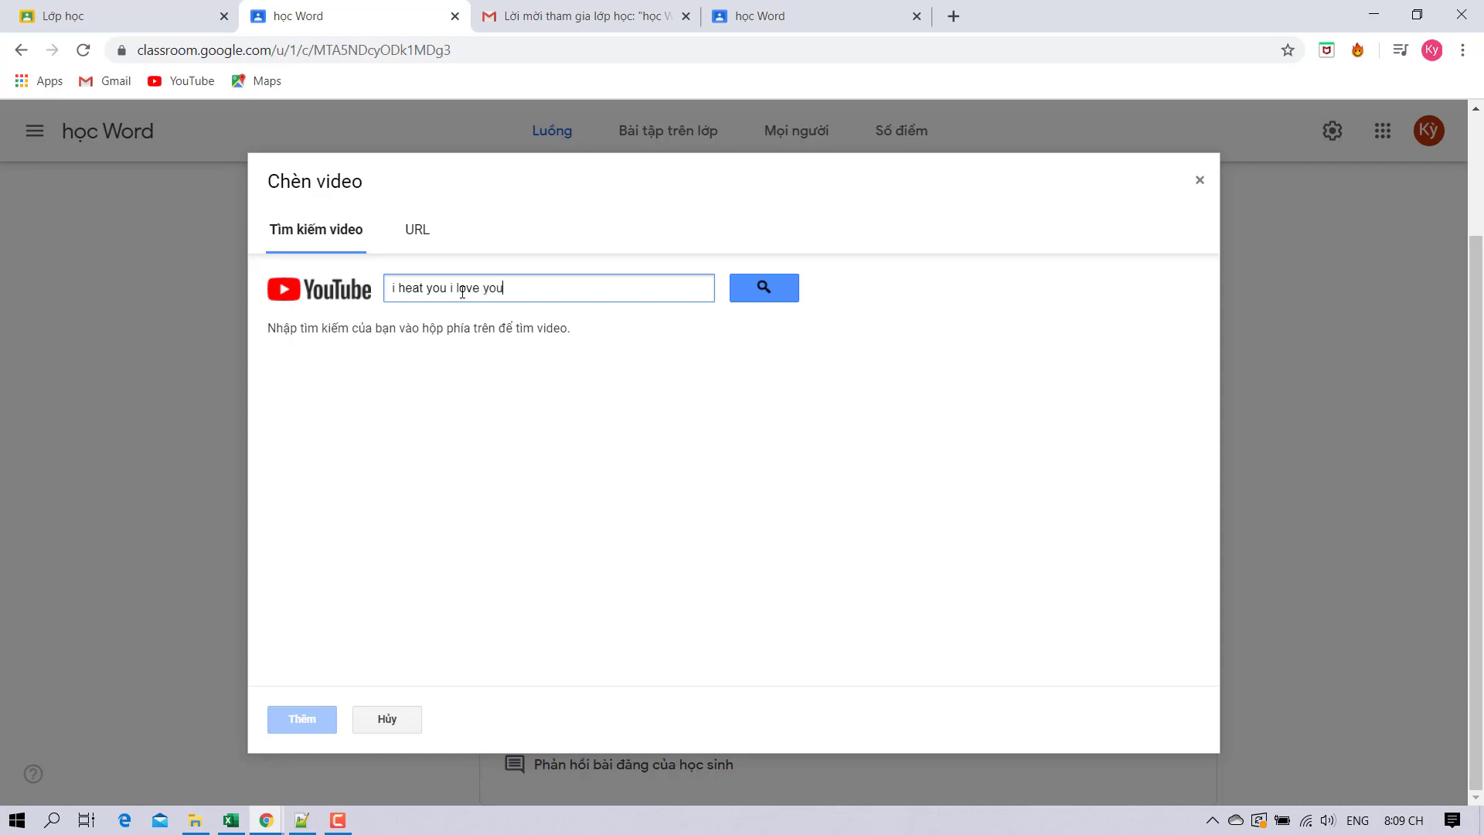
left_click(763, 287)
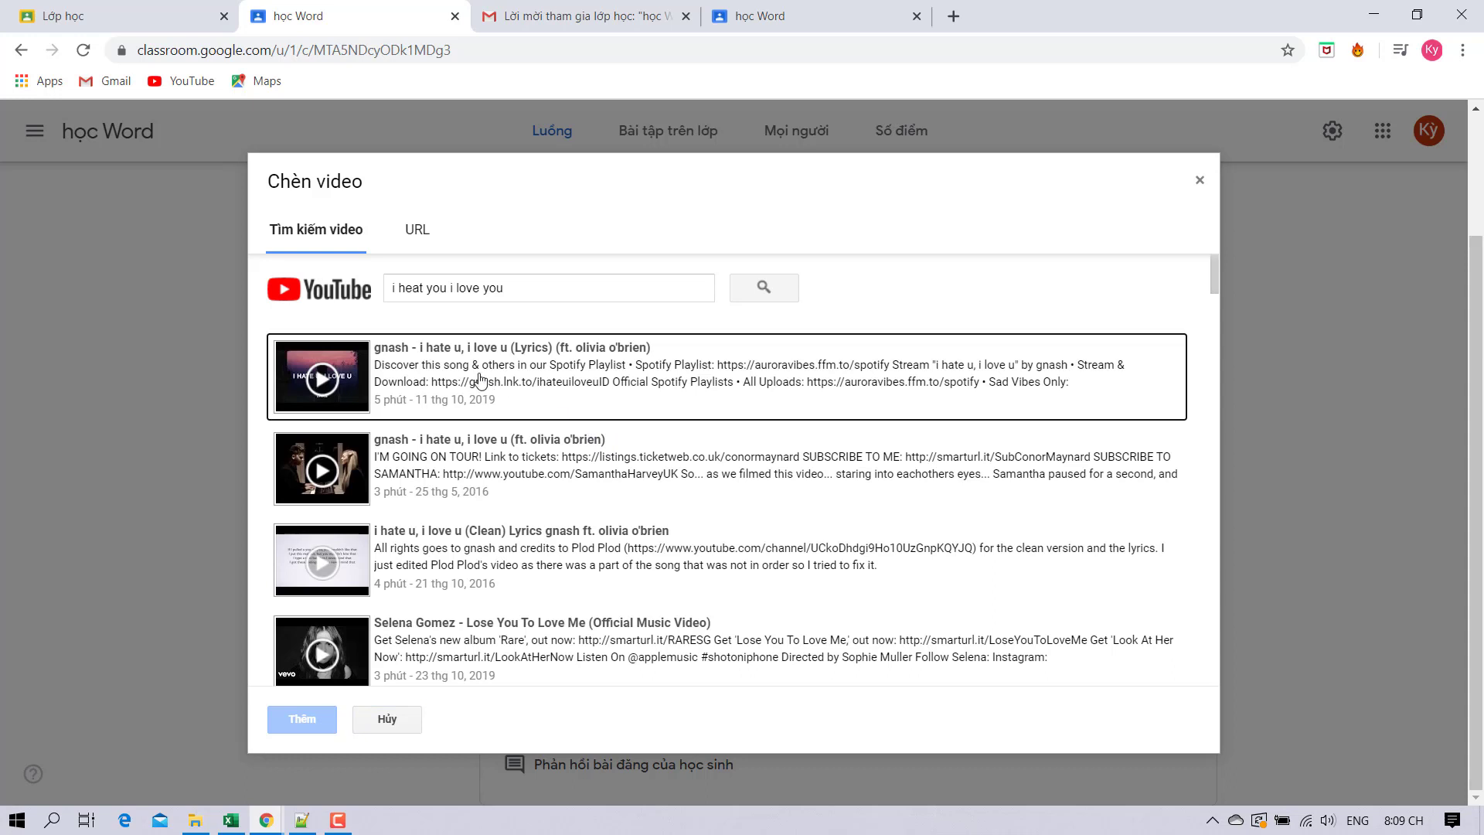
left_click(478, 379)
left_click(302, 719)
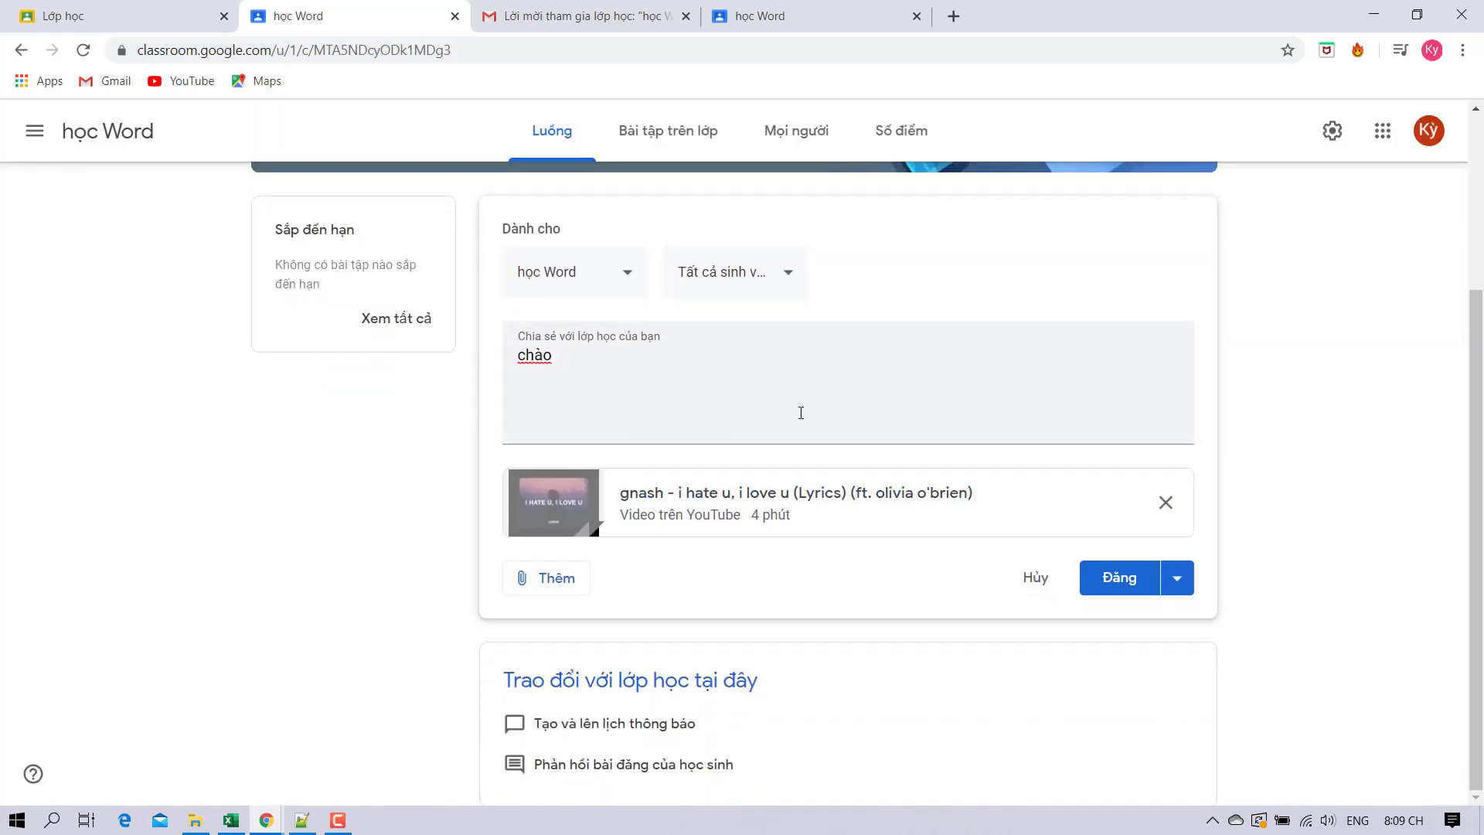
left_click(1179, 578)
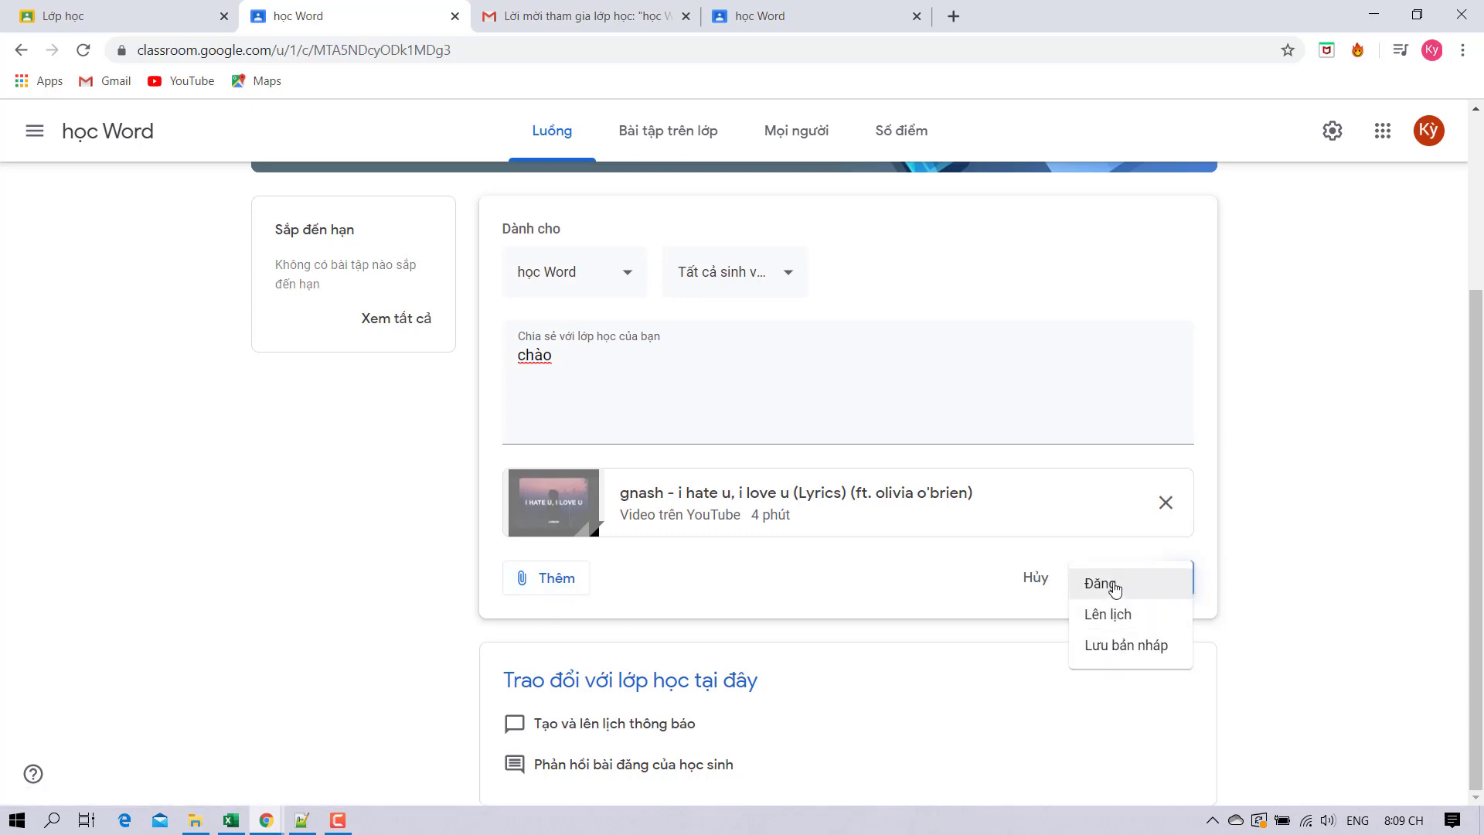
left_click(1178, 585)
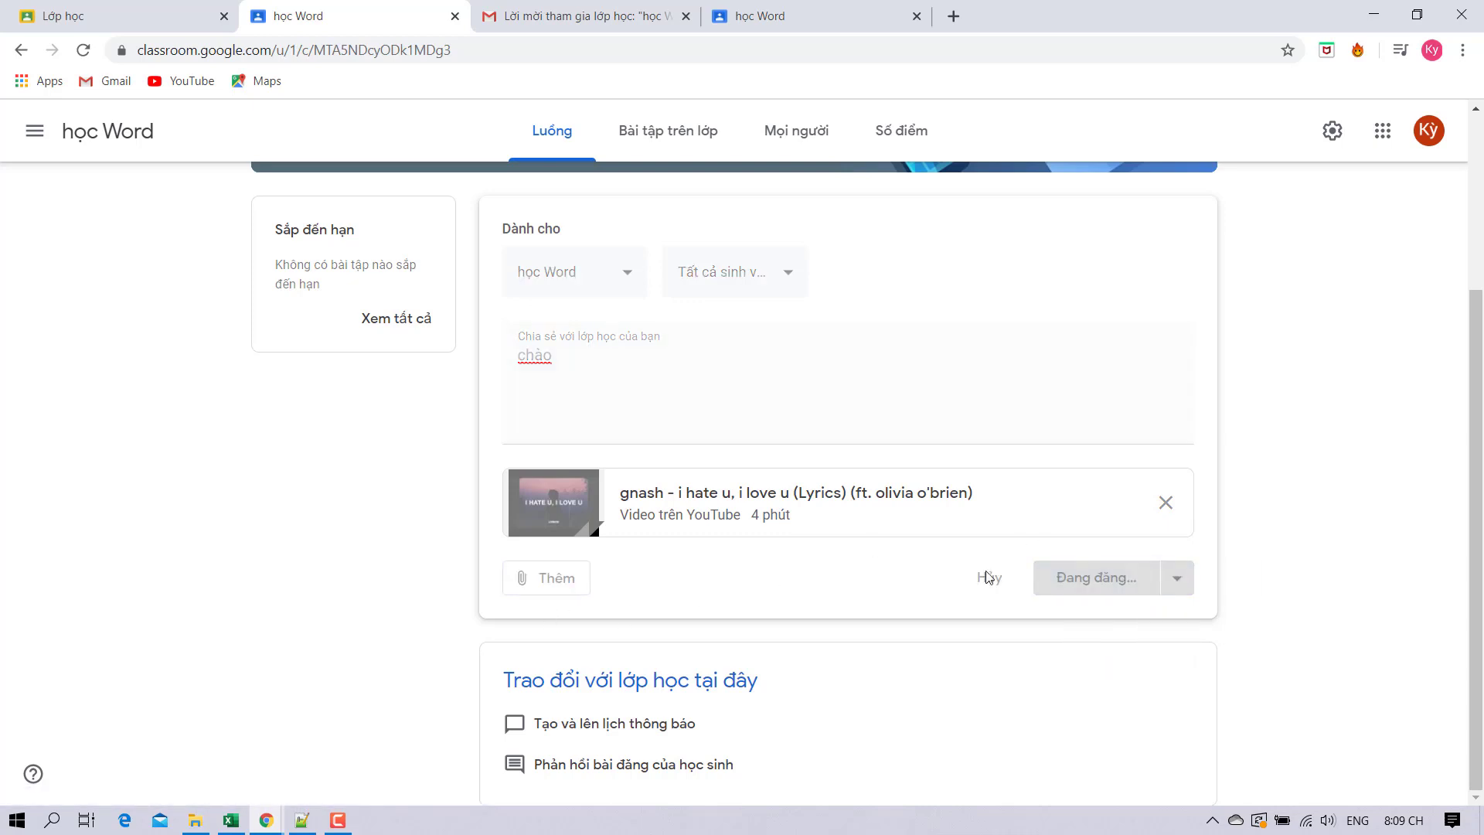
scroll(878, 549, "down", 1)
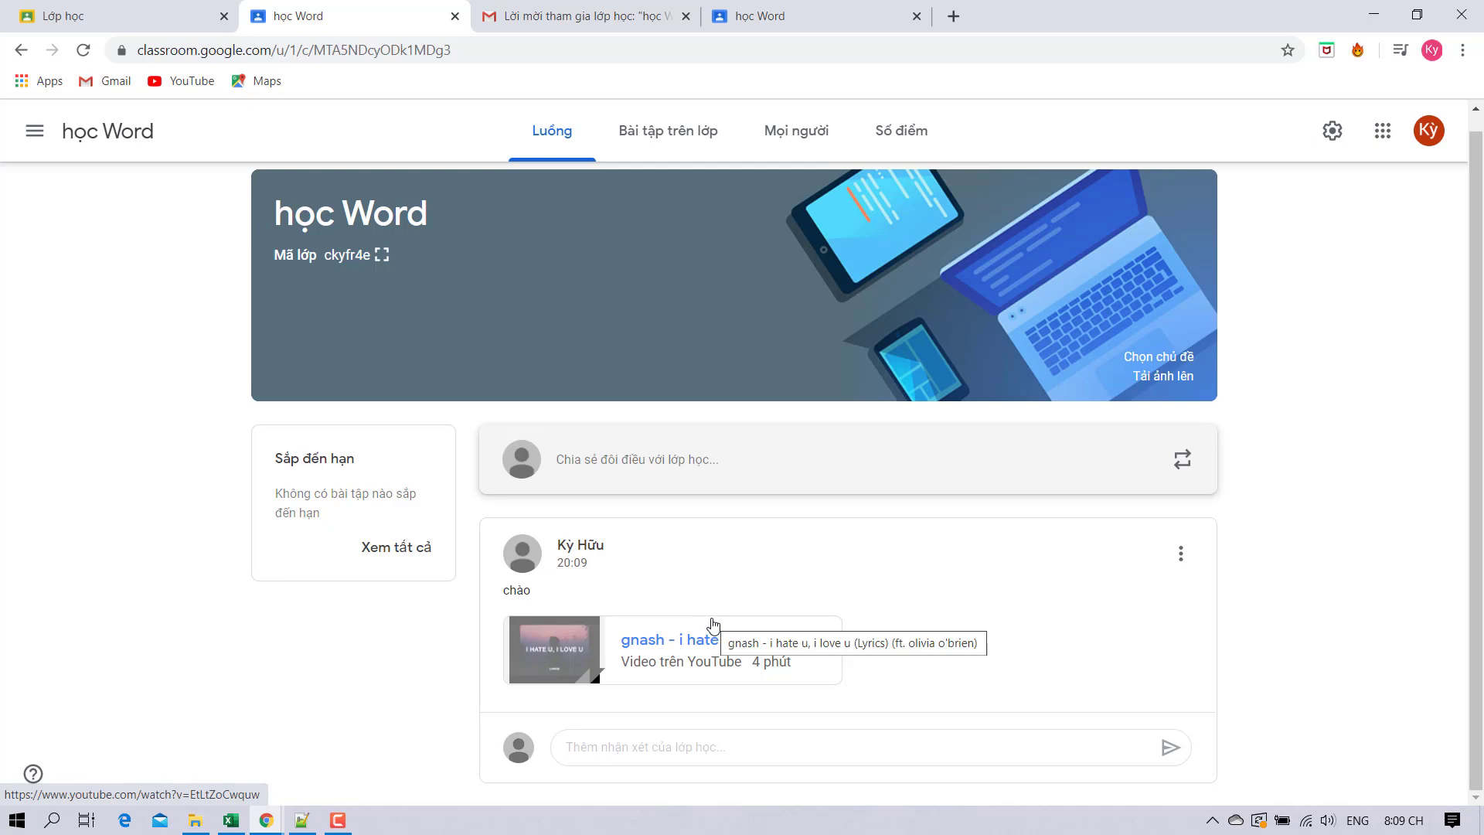
As the student, post the class comment 'chào' under the video announcement.
left_click(805, 11)
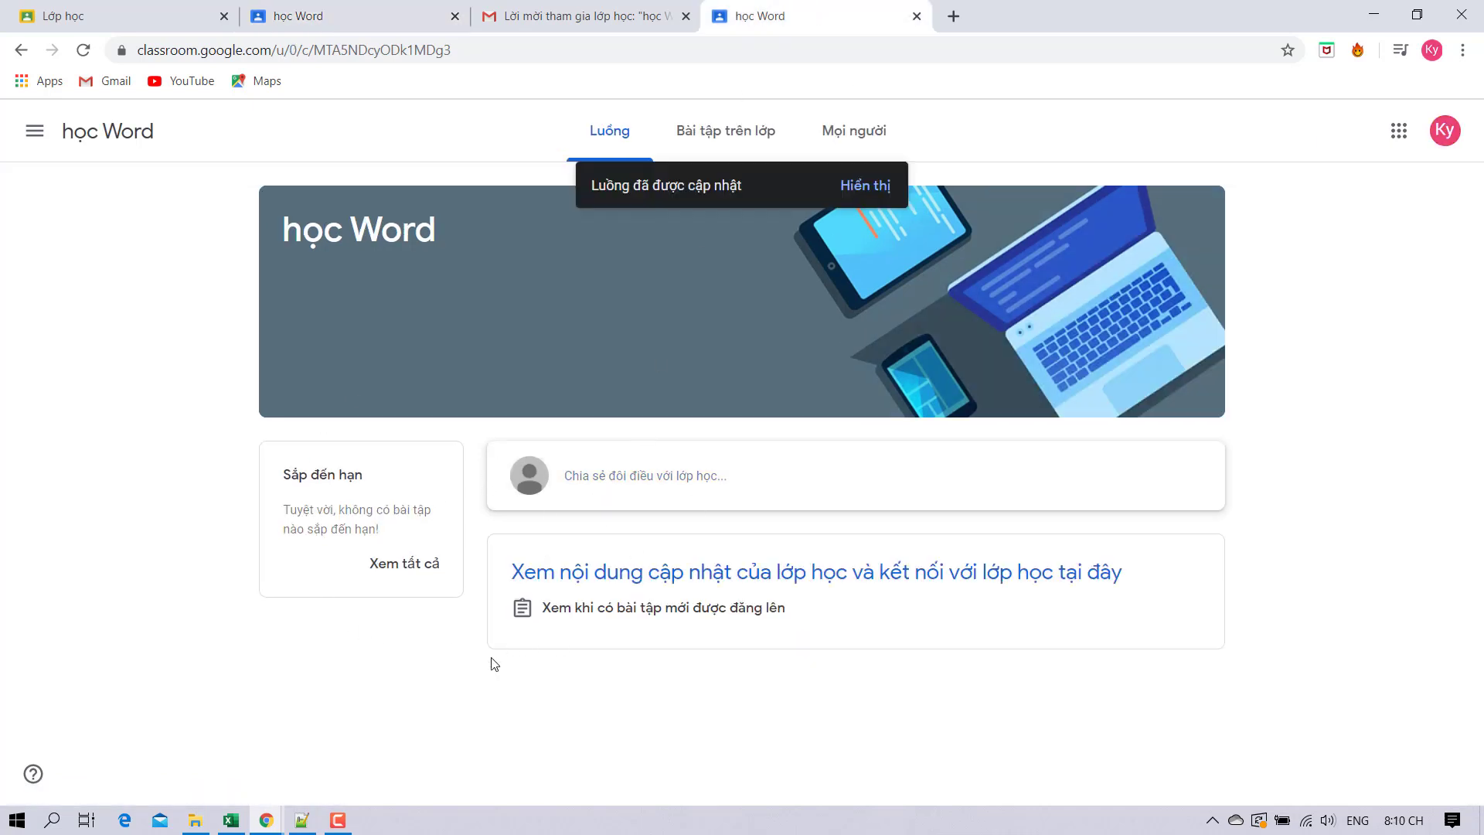
left_click(852, 188)
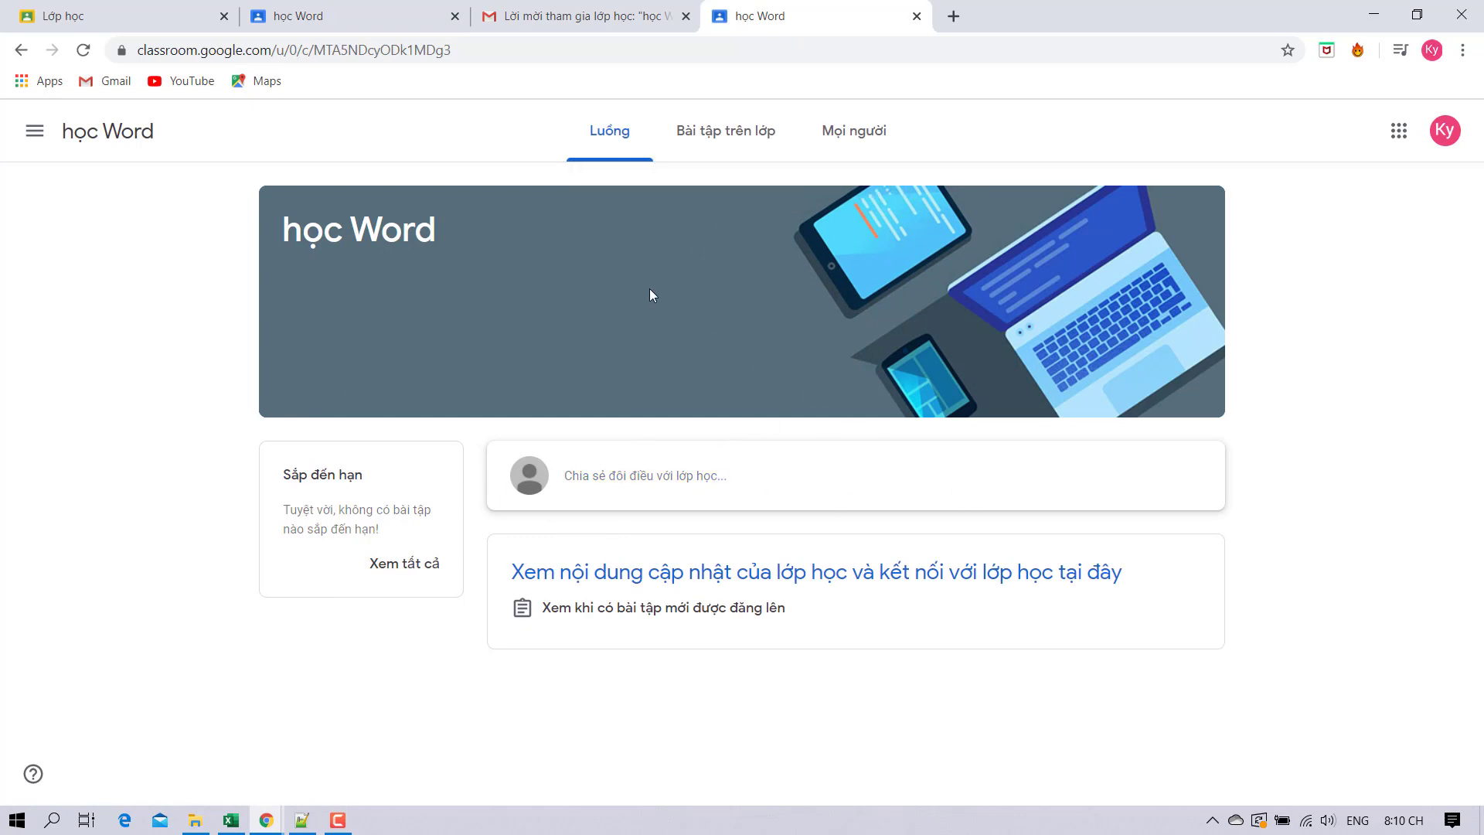
scroll(721, 581, "down", 1)
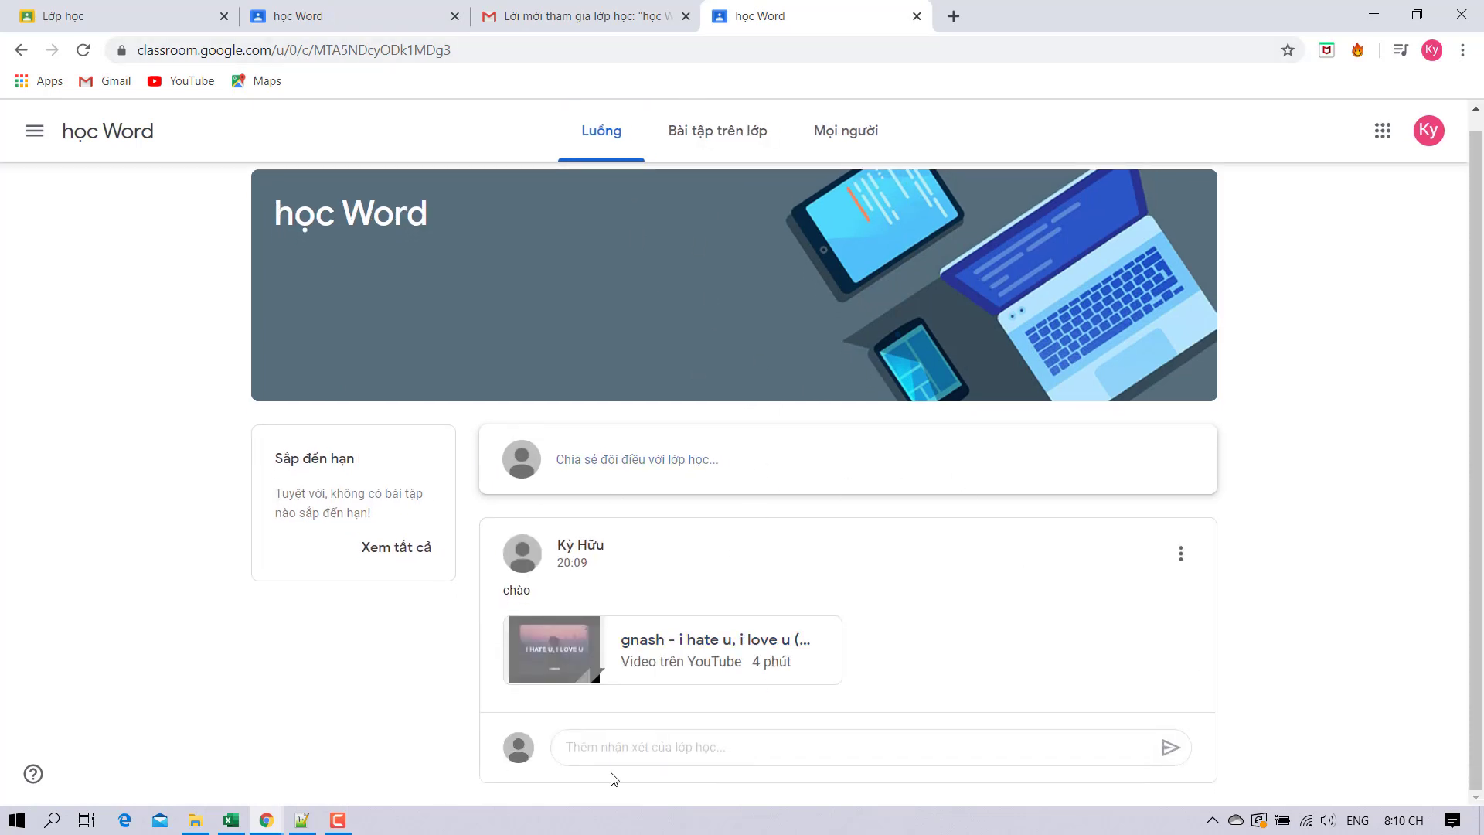
left_click(605, 746)
type("cha")
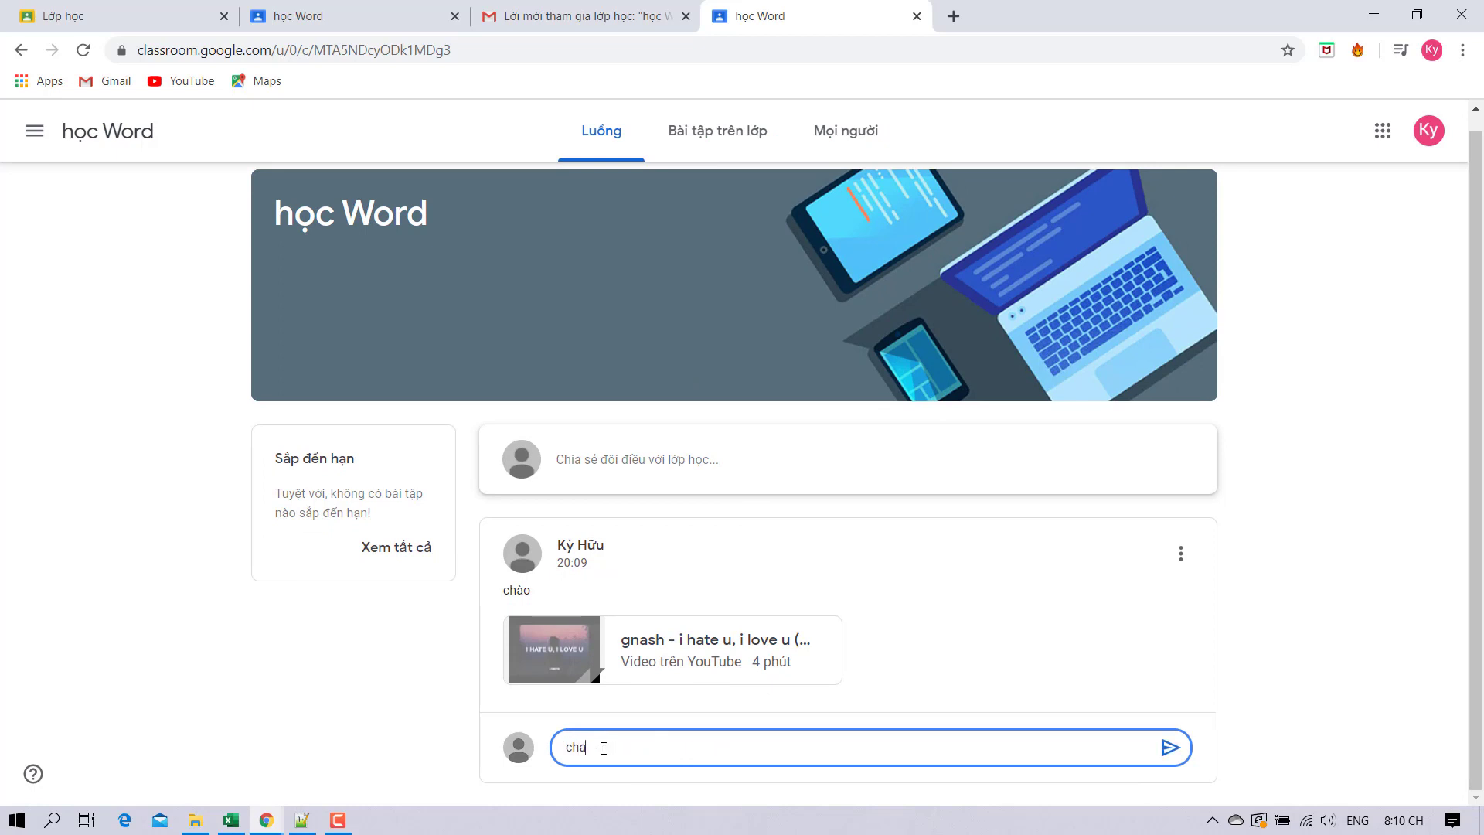
type("o")
key("Return")
key("Return")
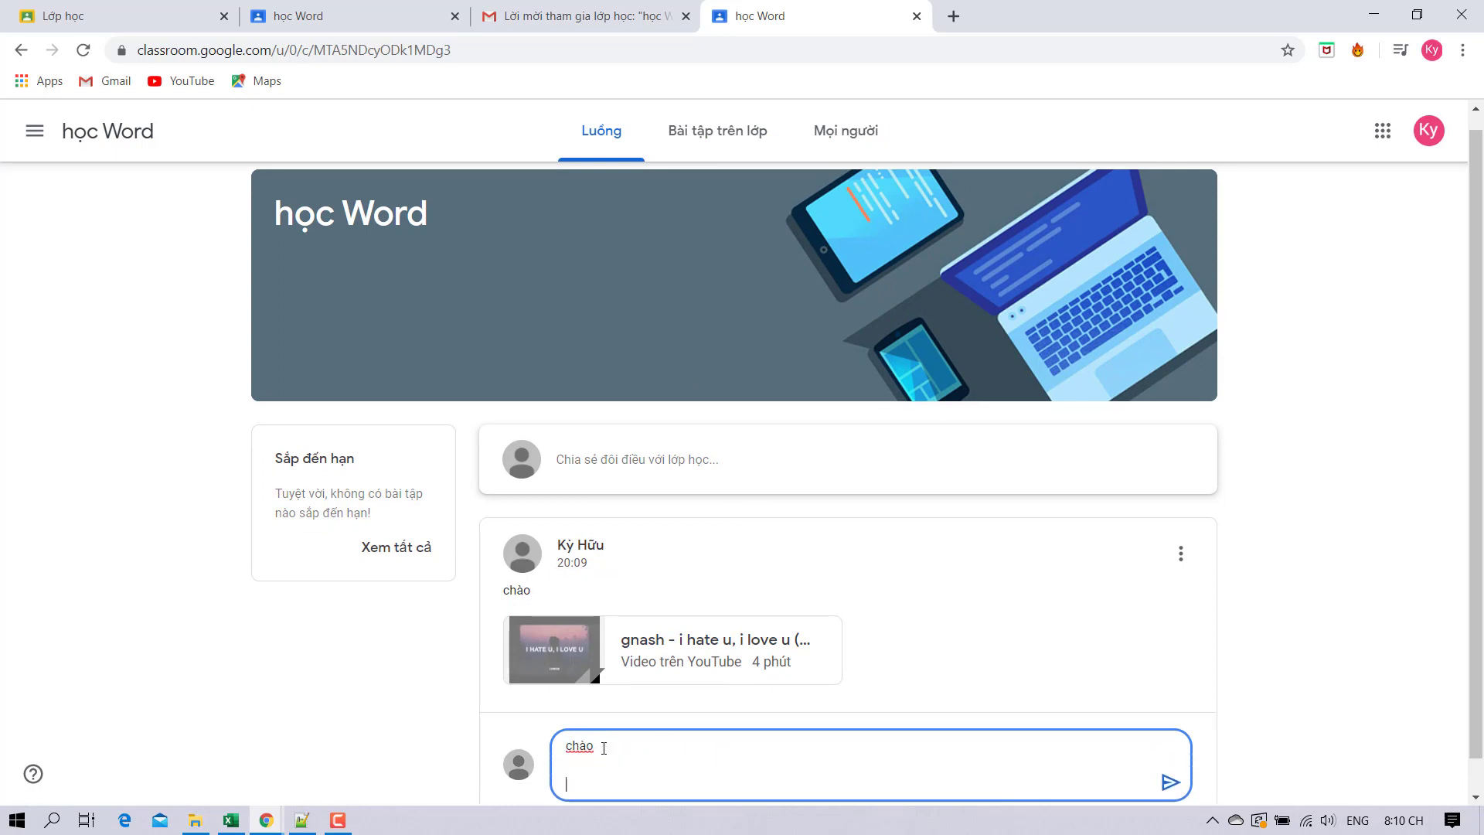
left_click(1169, 782)
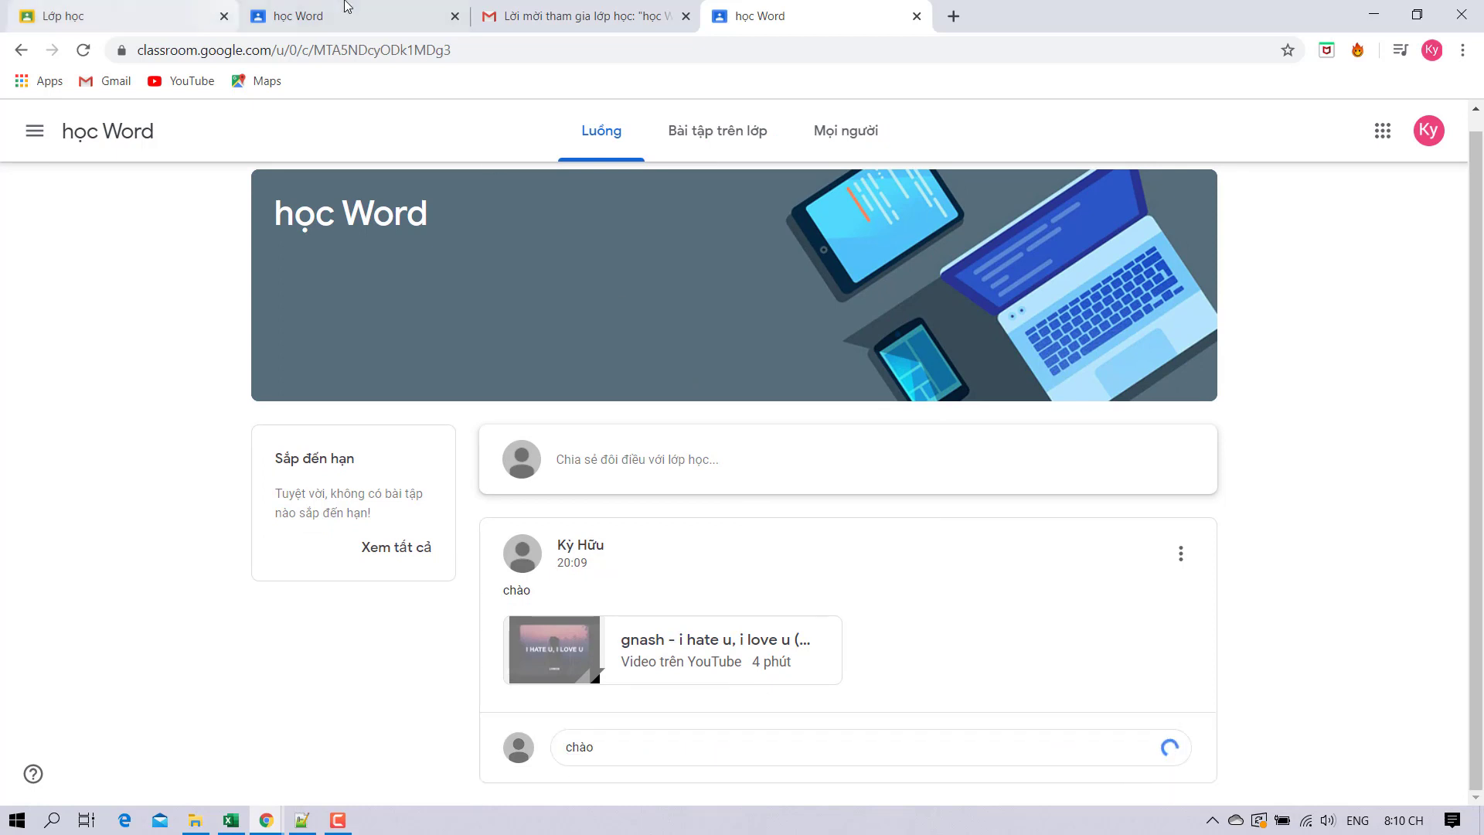
scroll(792, 460, "up", 2)
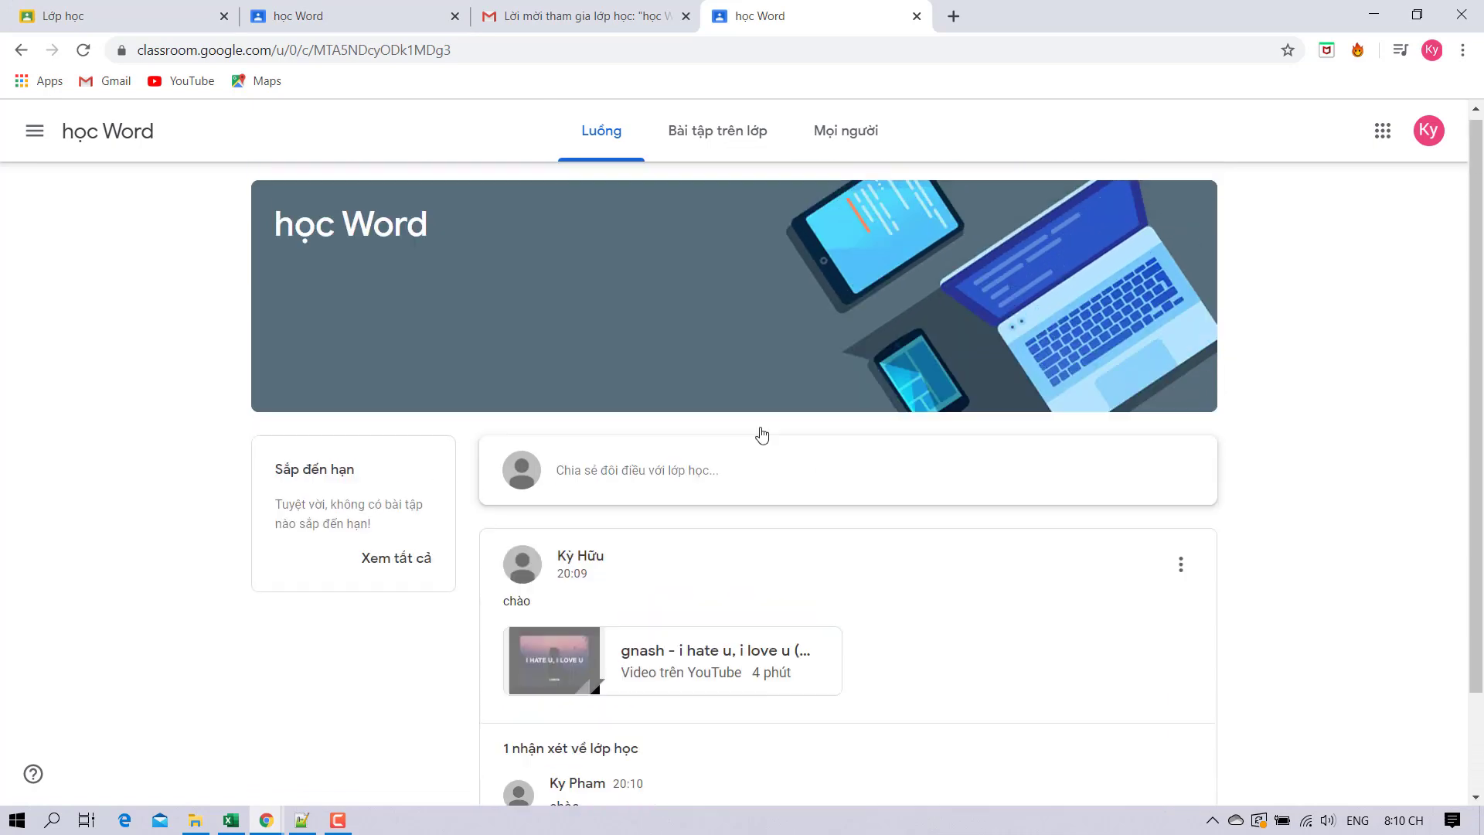
From the teacher's học Word tab, try replying to the chào comment and inspect its options menu.
left_click(412, 23)
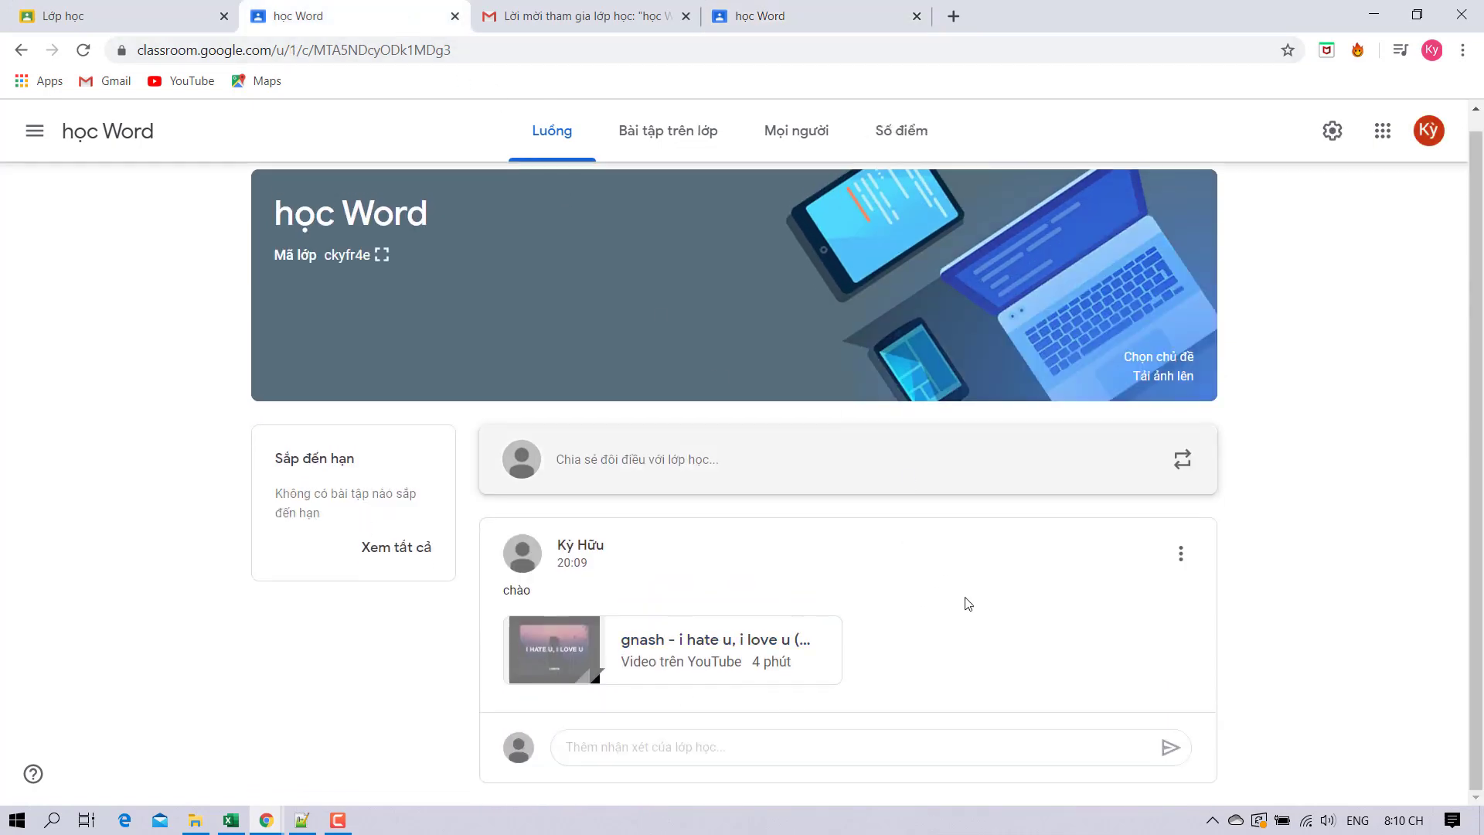
scroll(788, 653, "down", 2)
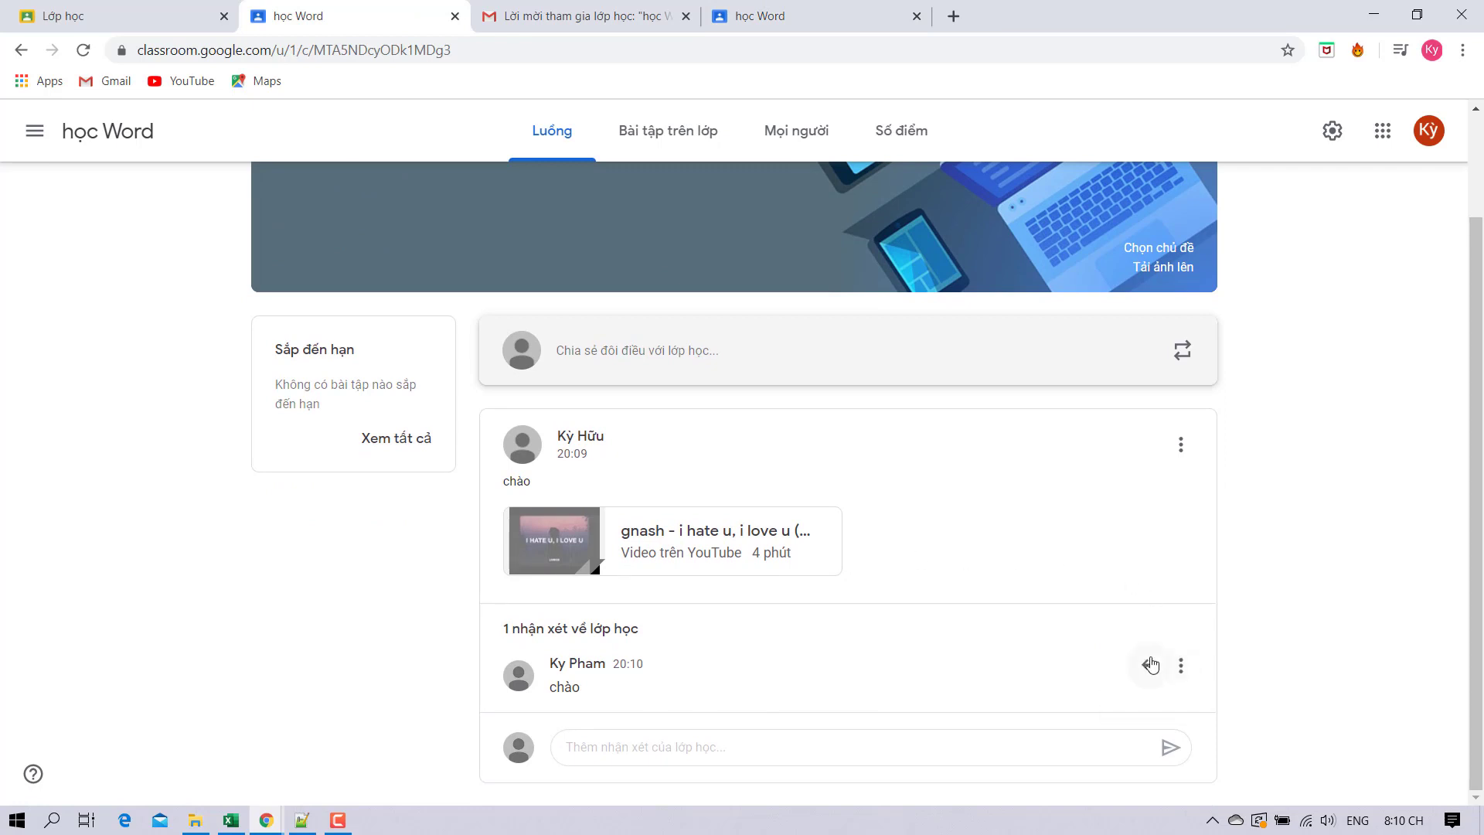
left_click(1151, 665)
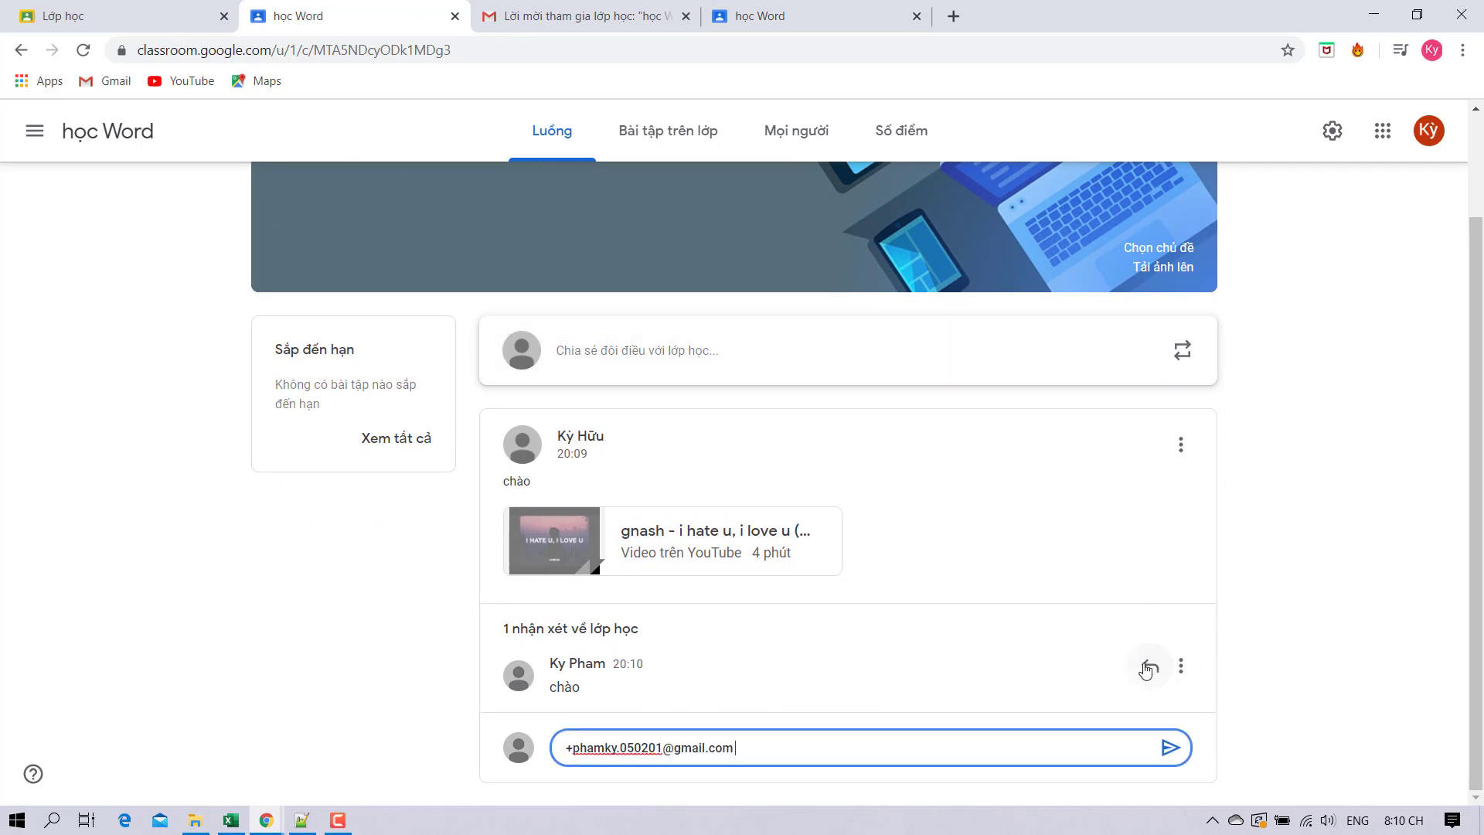
key("ctrl+a")
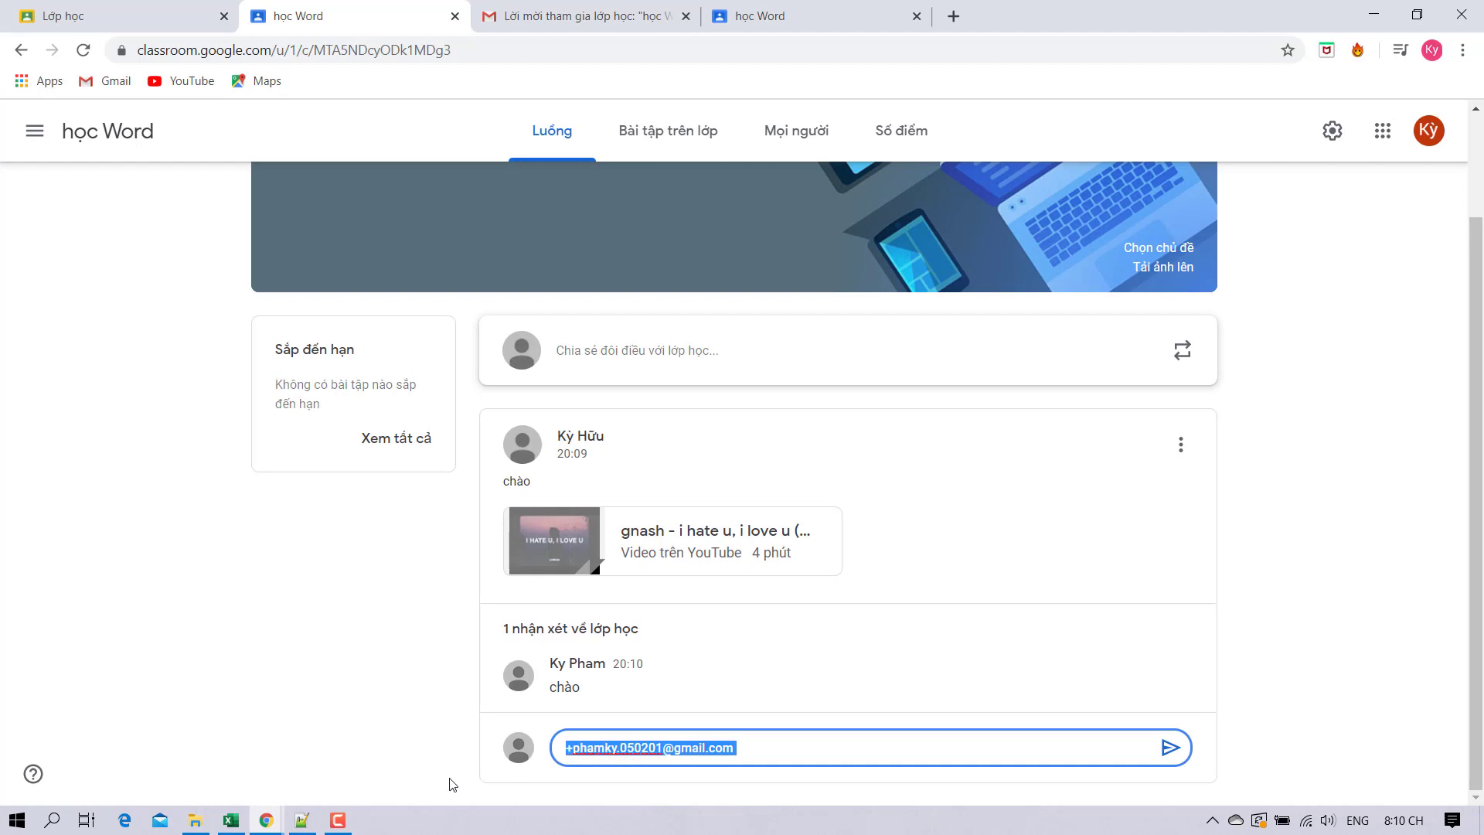
key("BackSpace")
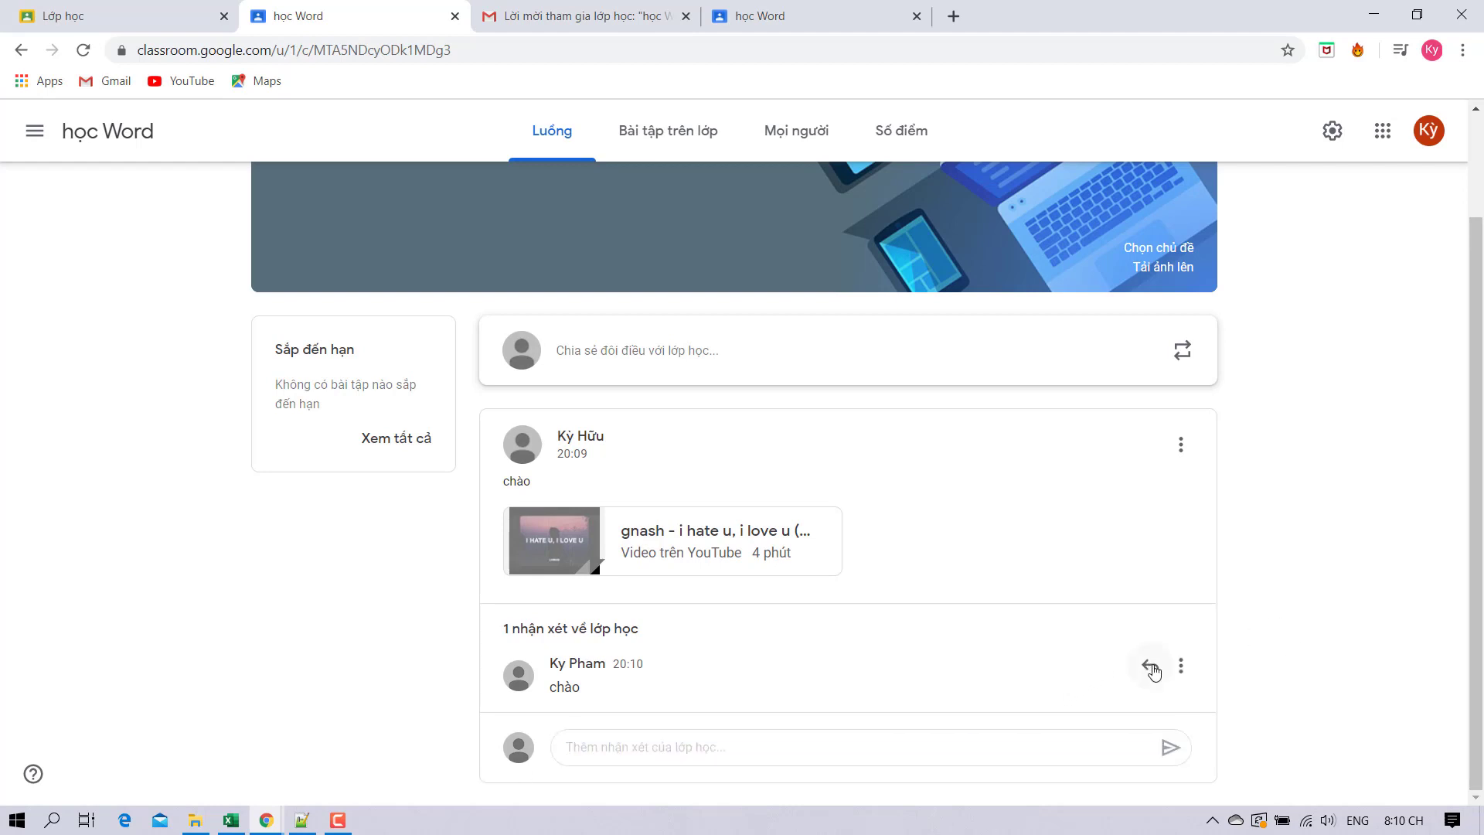
left_click(1176, 666)
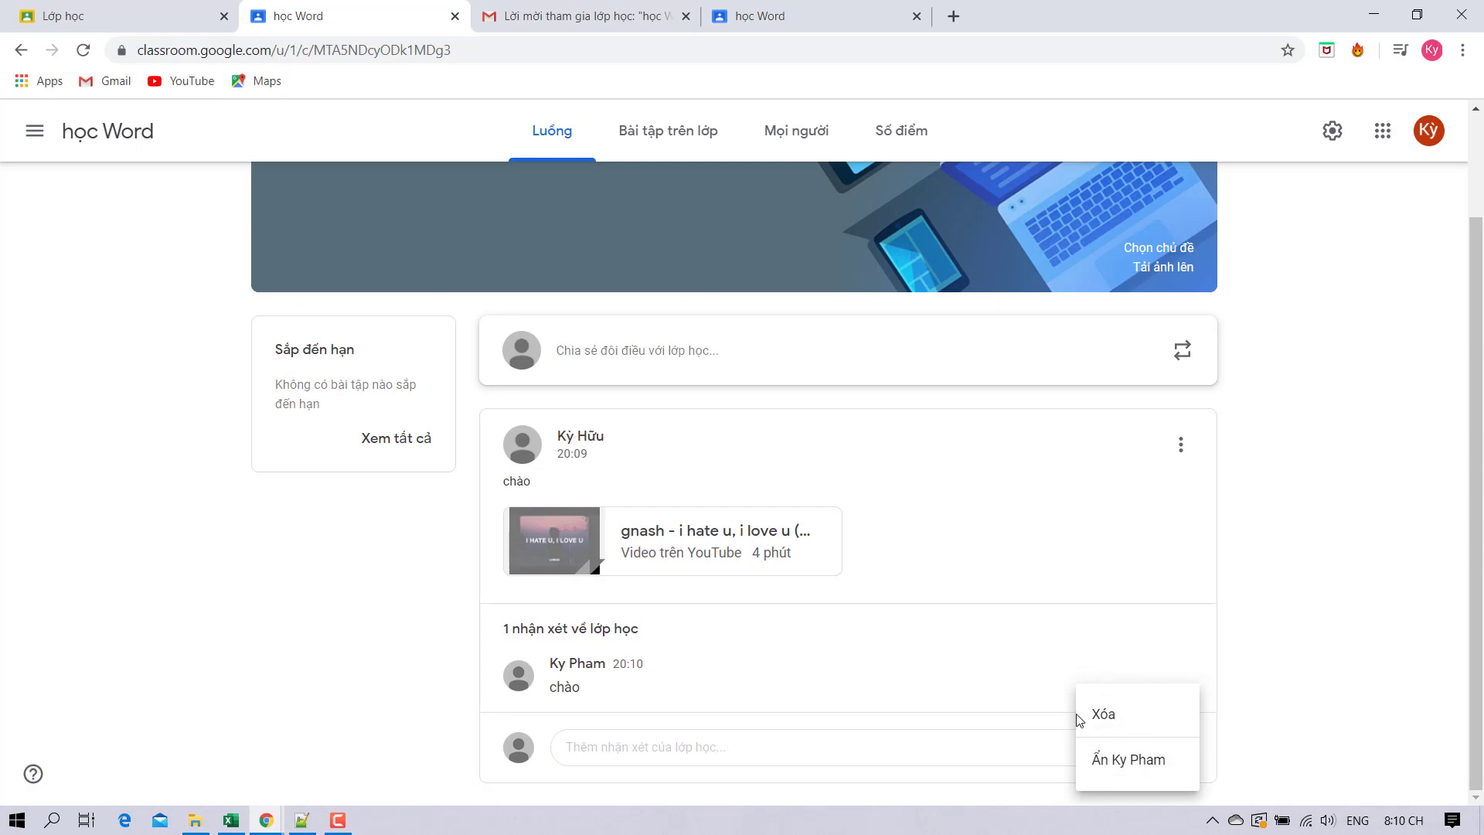
left_click(297, 585)
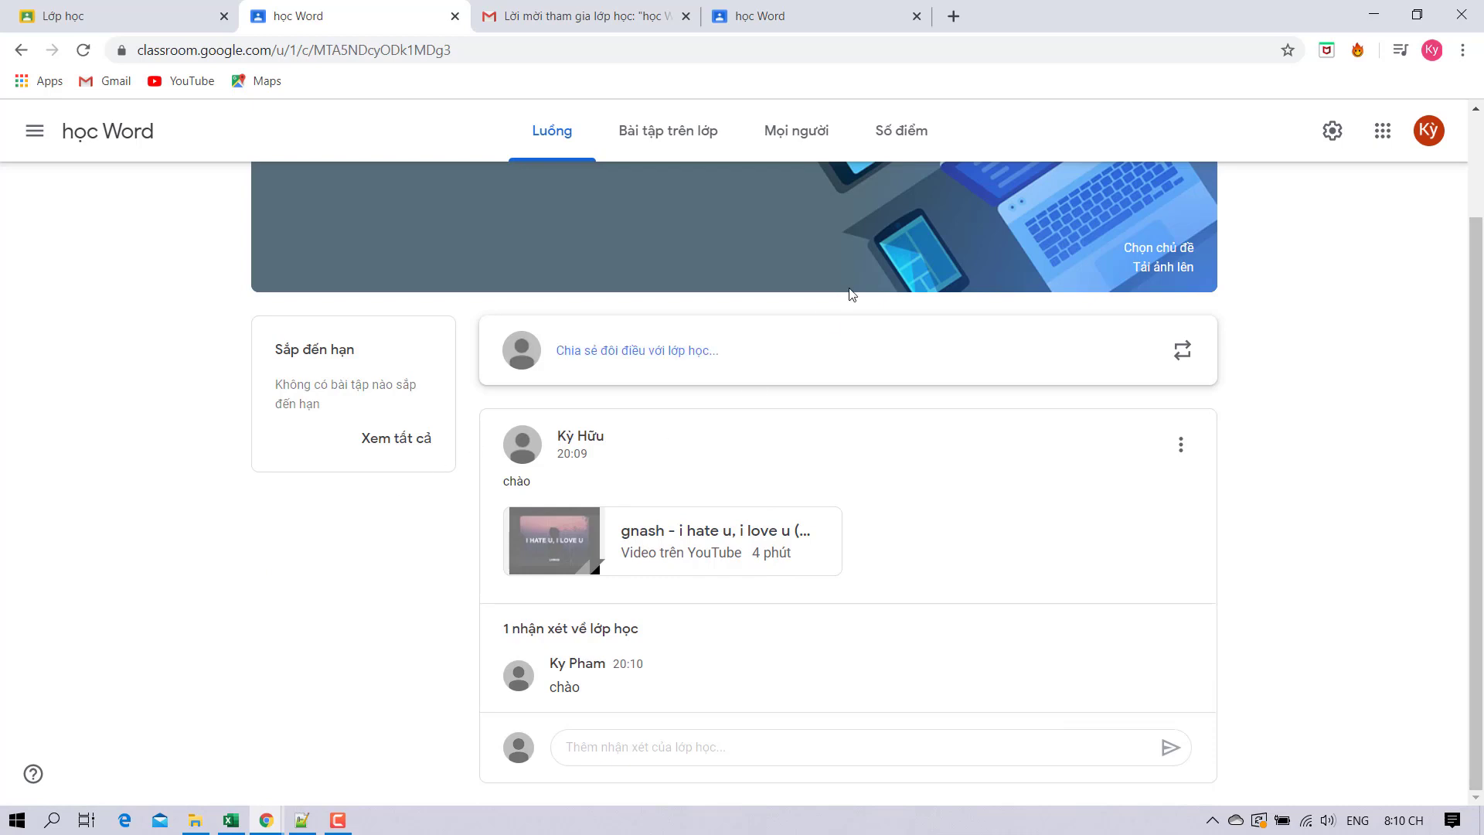
left_click(1330, 130)
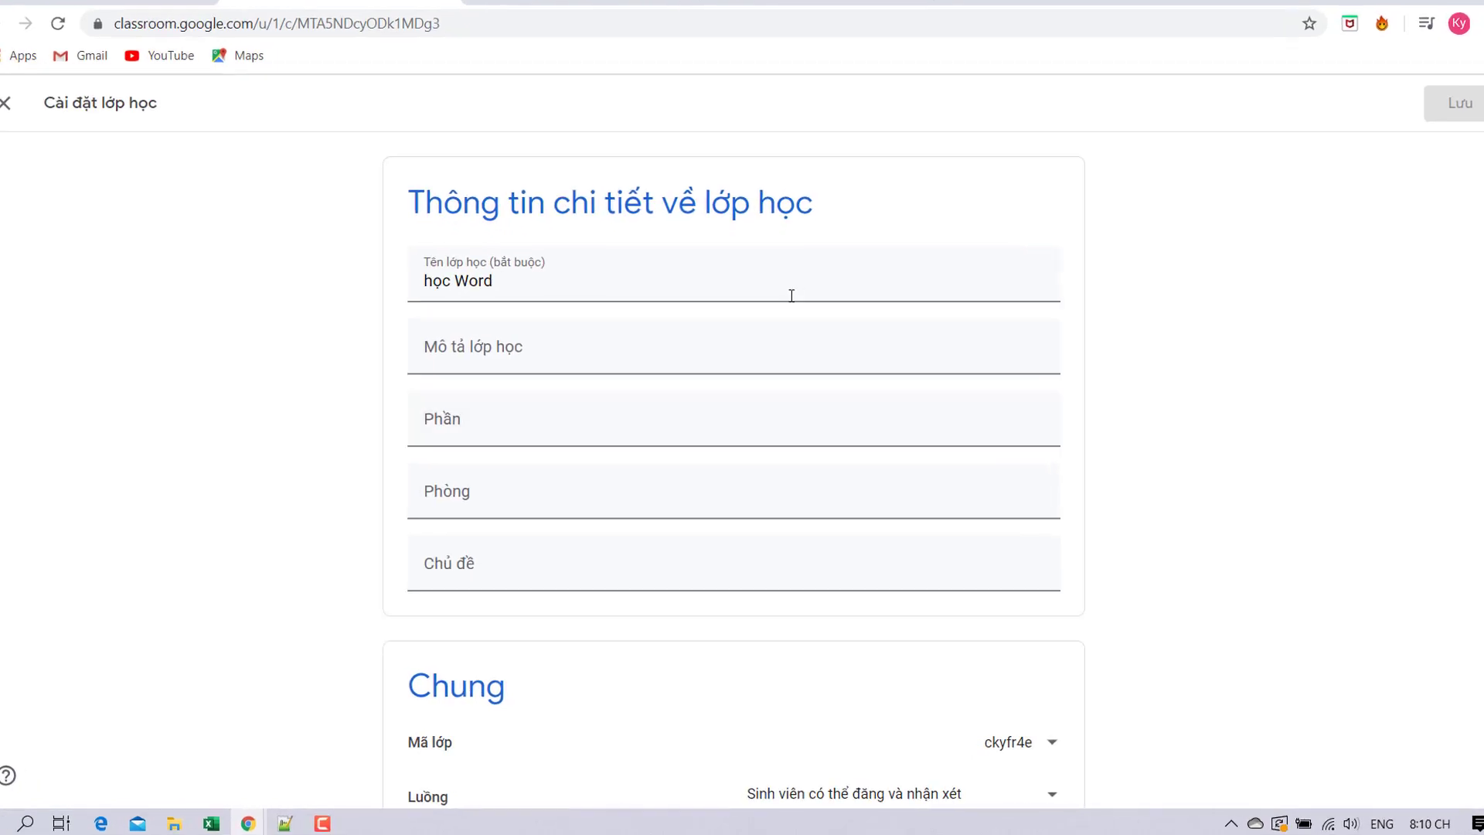
scroll(611, 348, "down", 4)
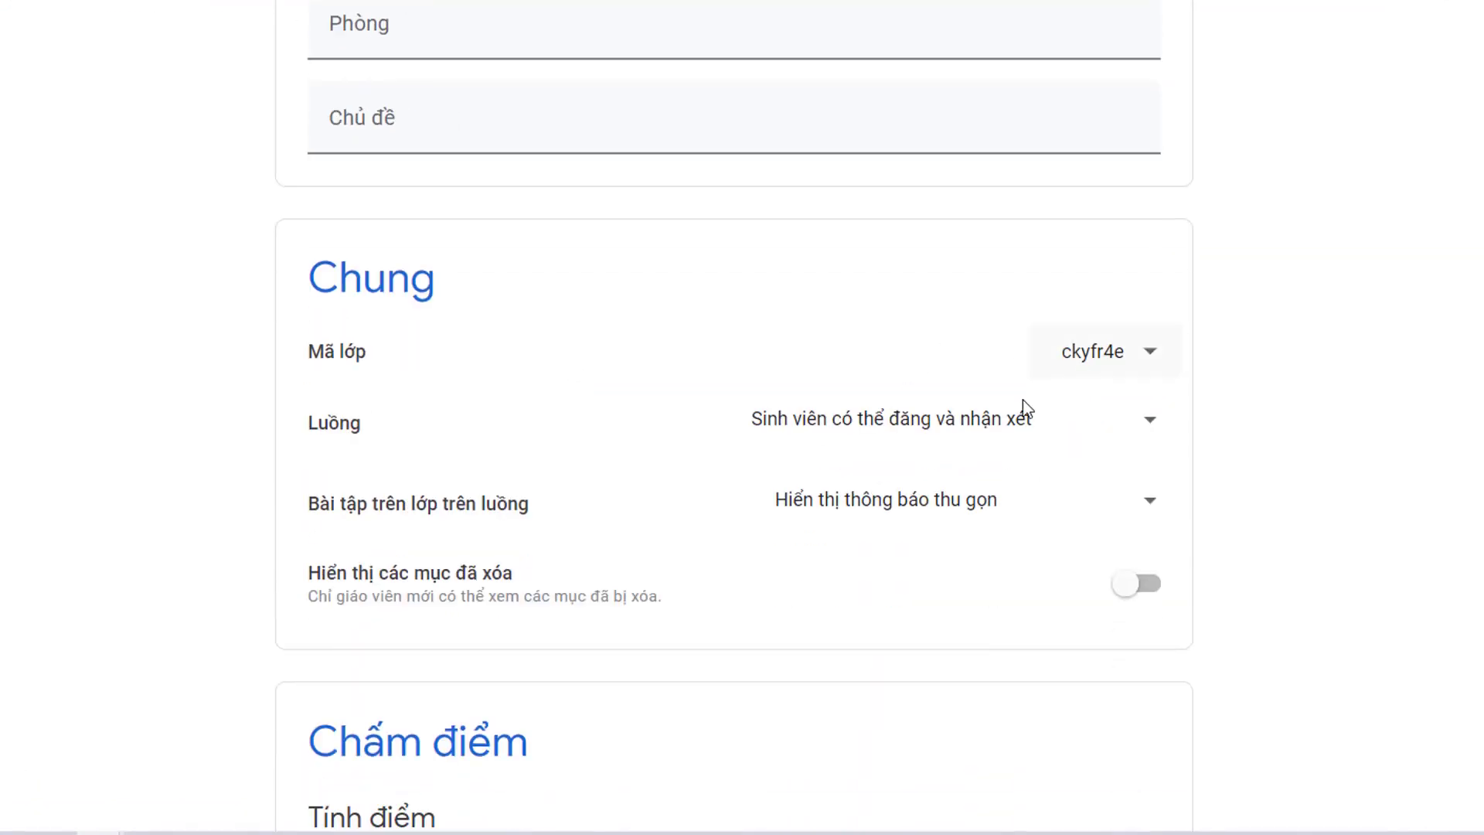
left_click(895, 447)
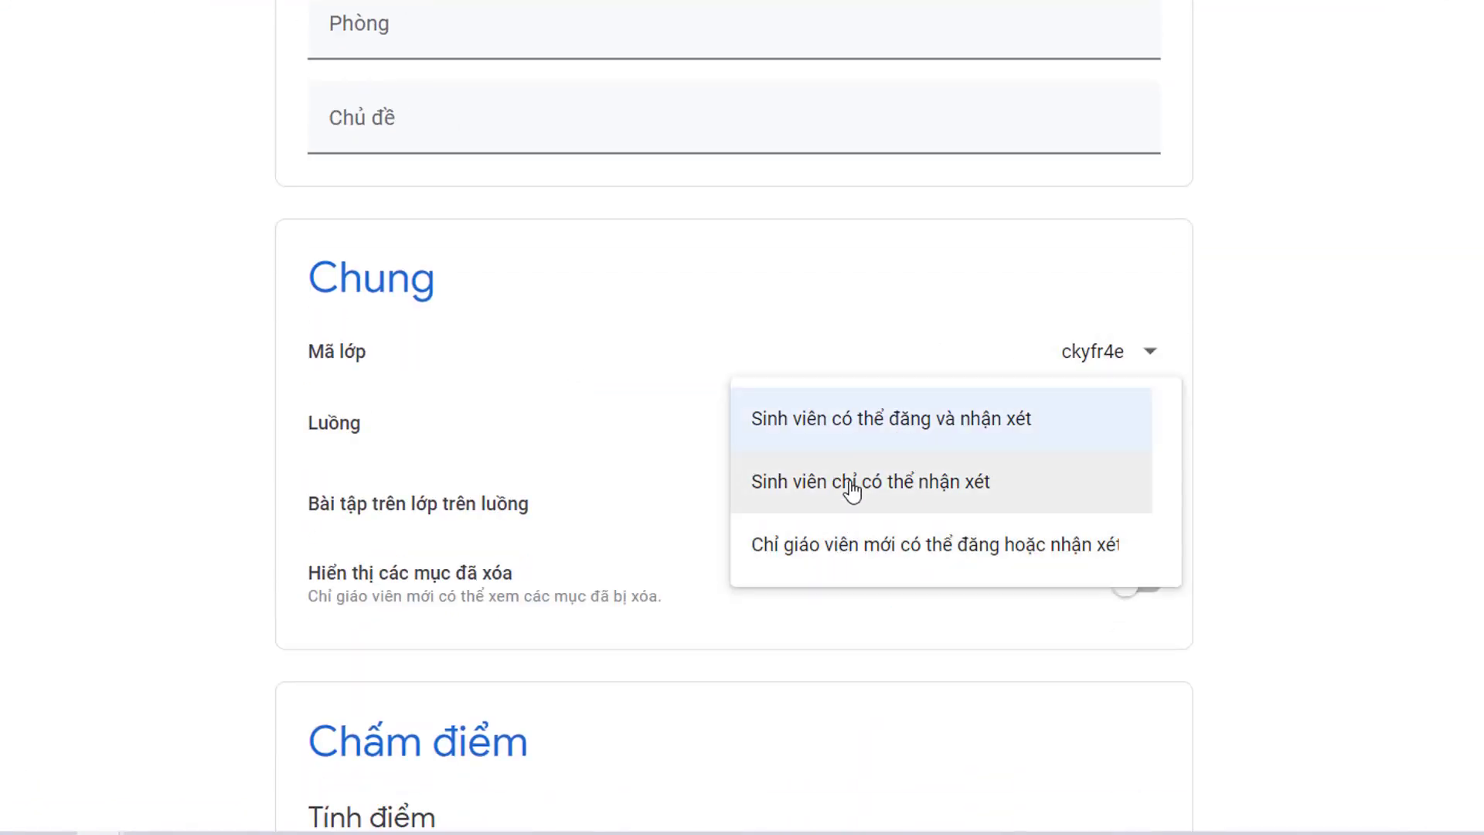
left_click(518, 451)
left_click(1030, 501)
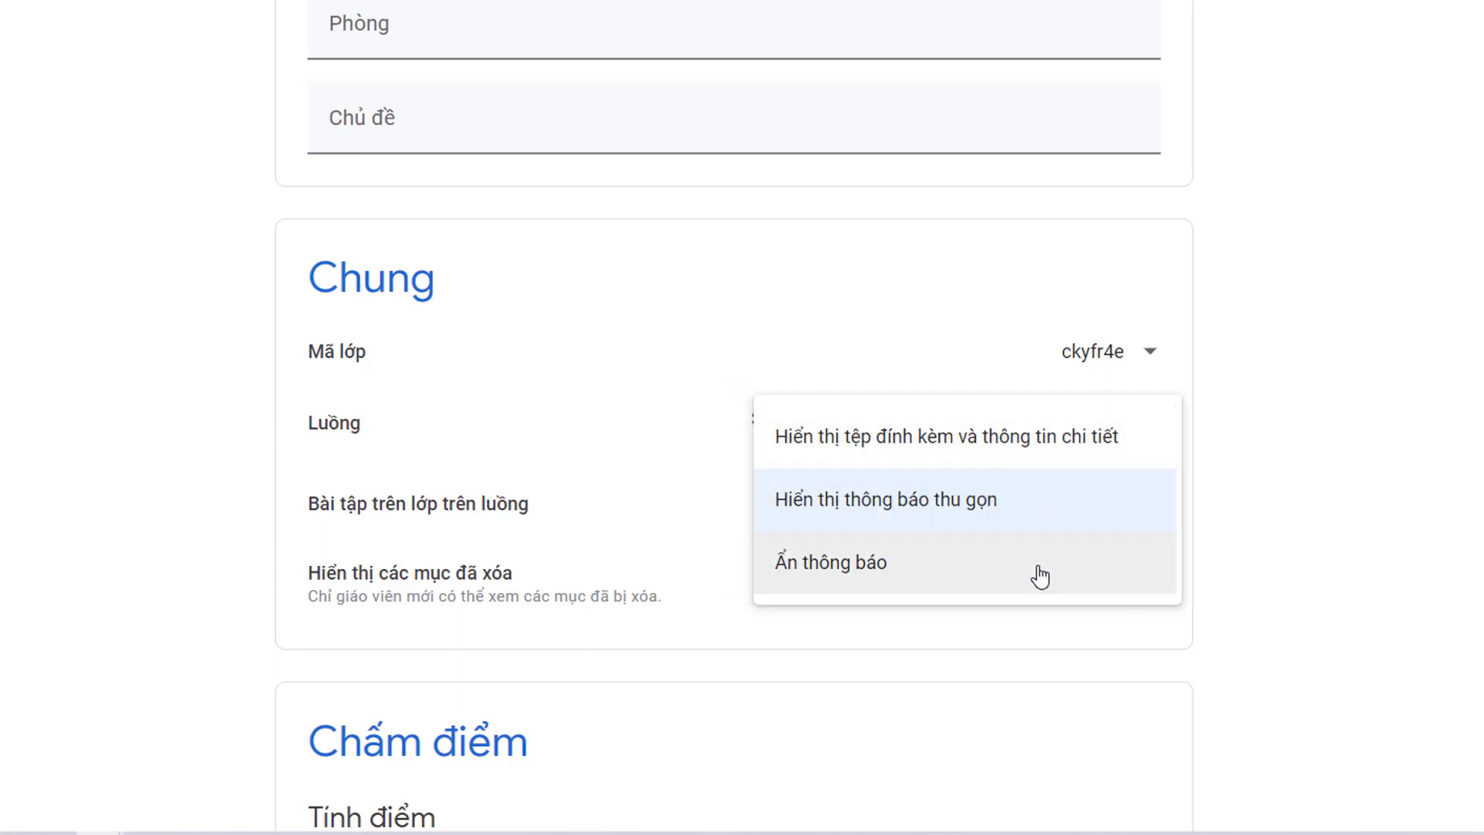
left_click(1153, 515)
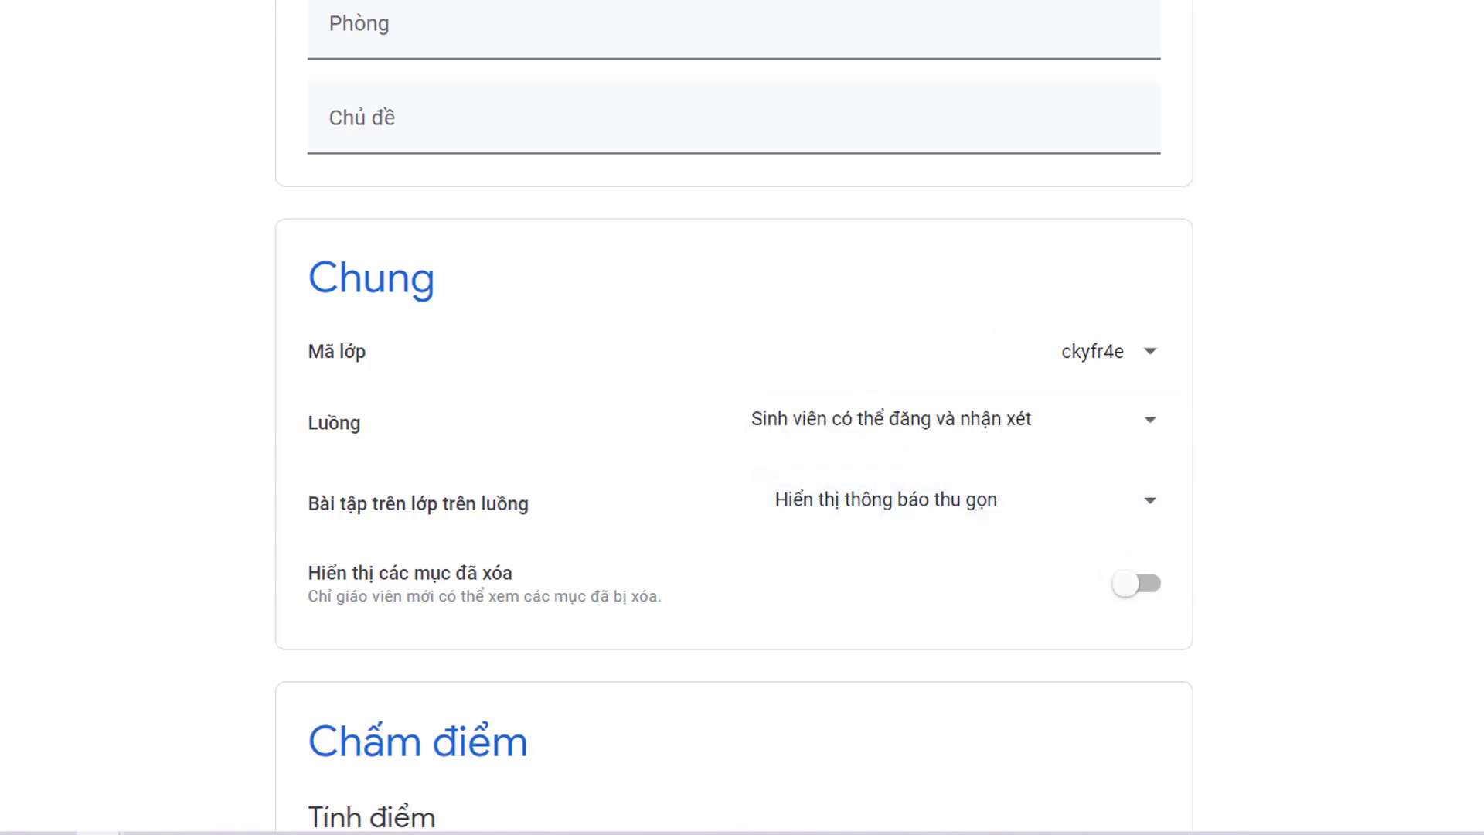
left_click(1030, 429)
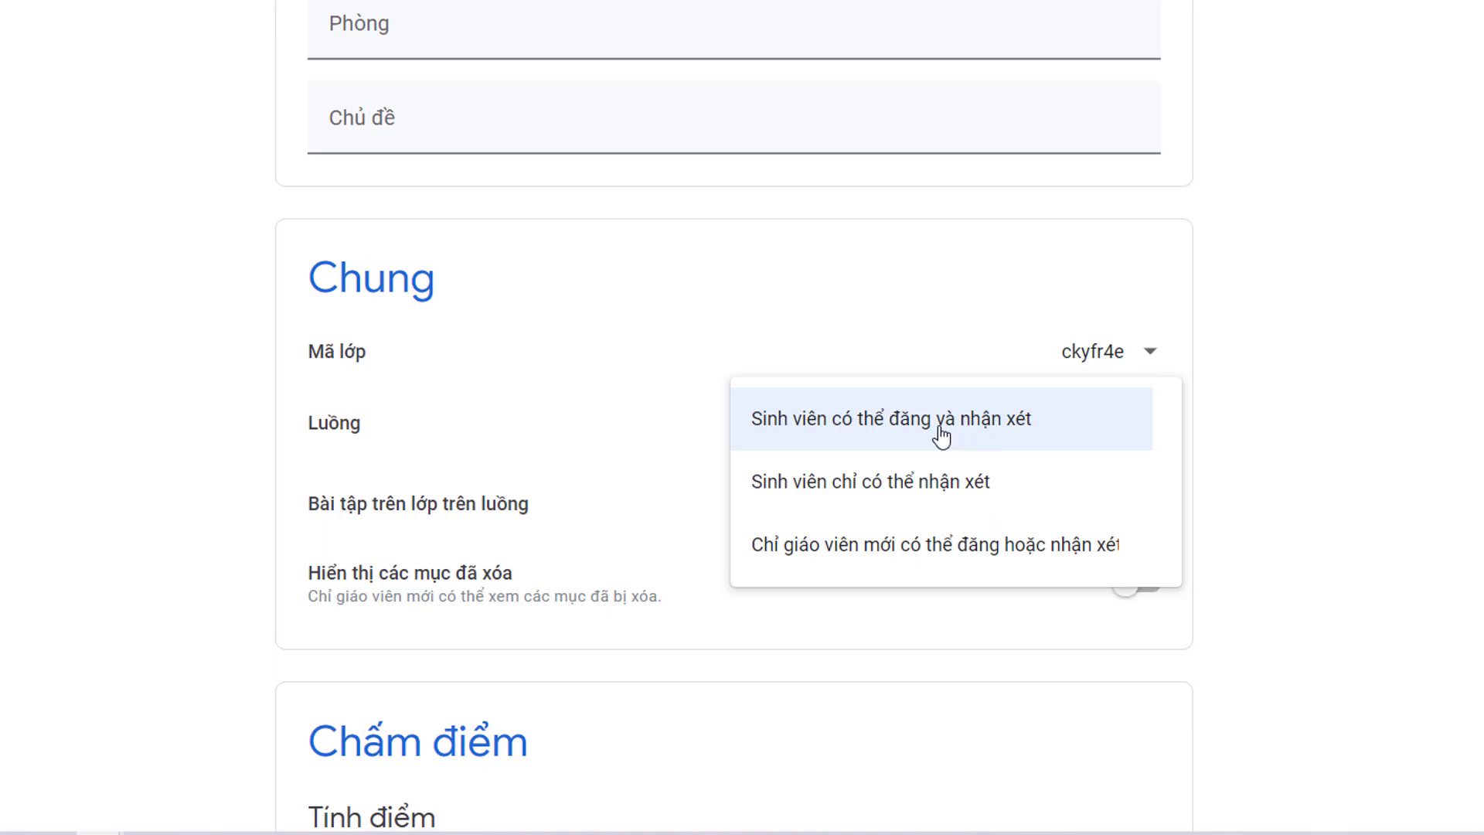
left_click(1035, 373)
left_click(902, 427)
left_click(893, 363)
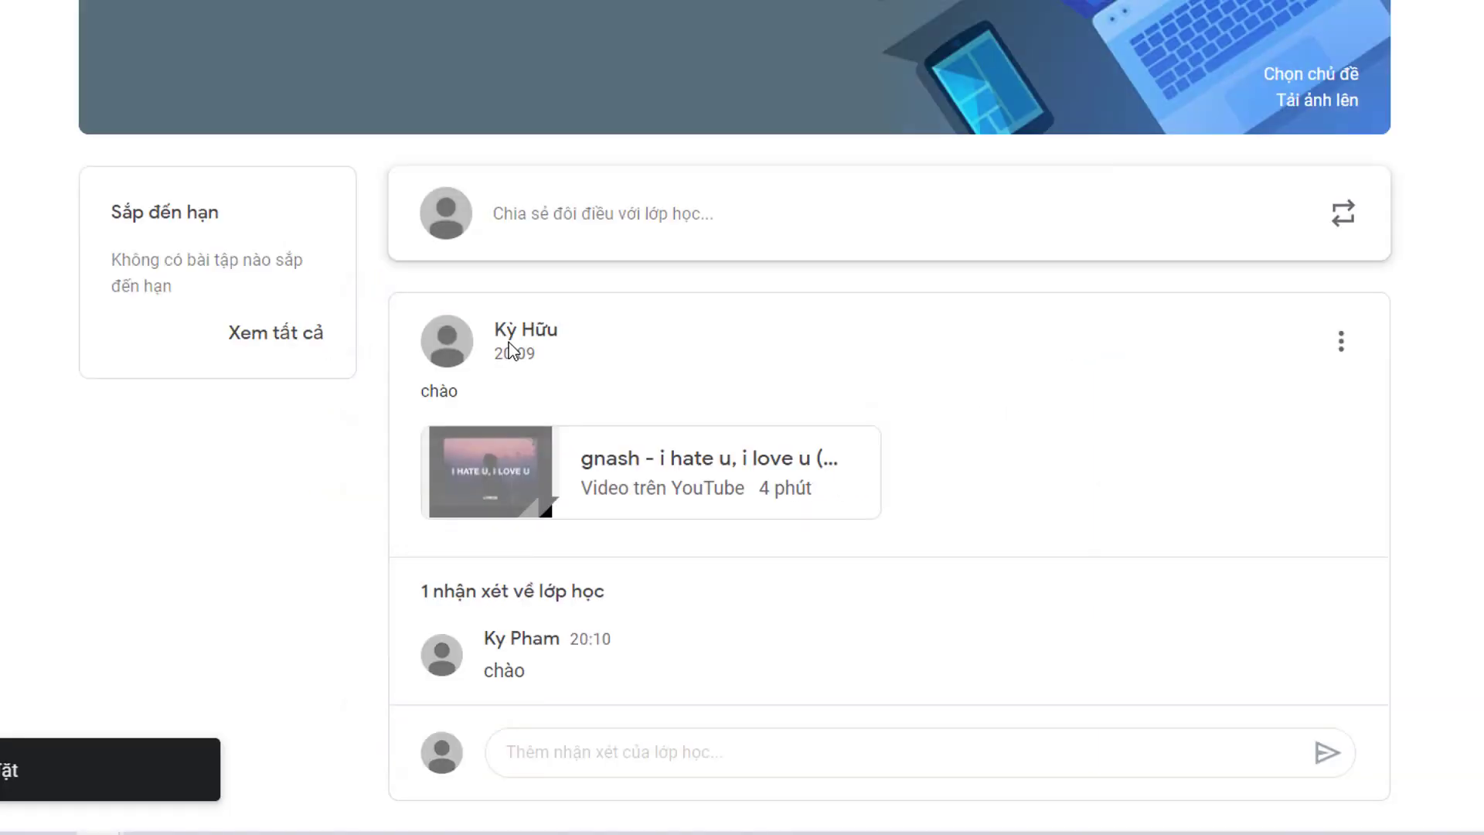
Add the topic 'tuần 1' on the học Word classwork page.
scroll(1058, 162, "up", 2)
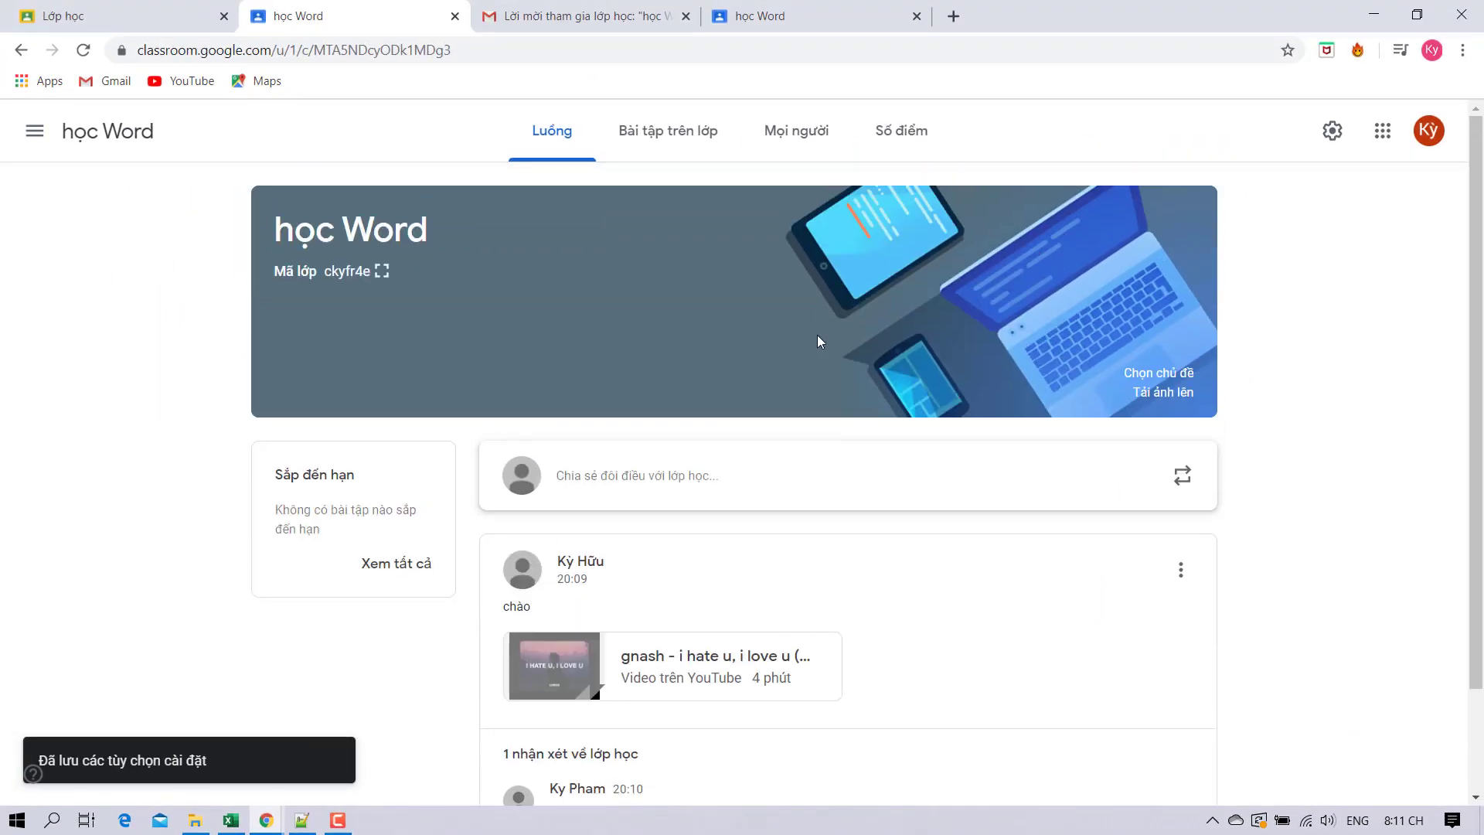
scroll(818, 335, "down", 2)
scroll(749, 311, "up", 2)
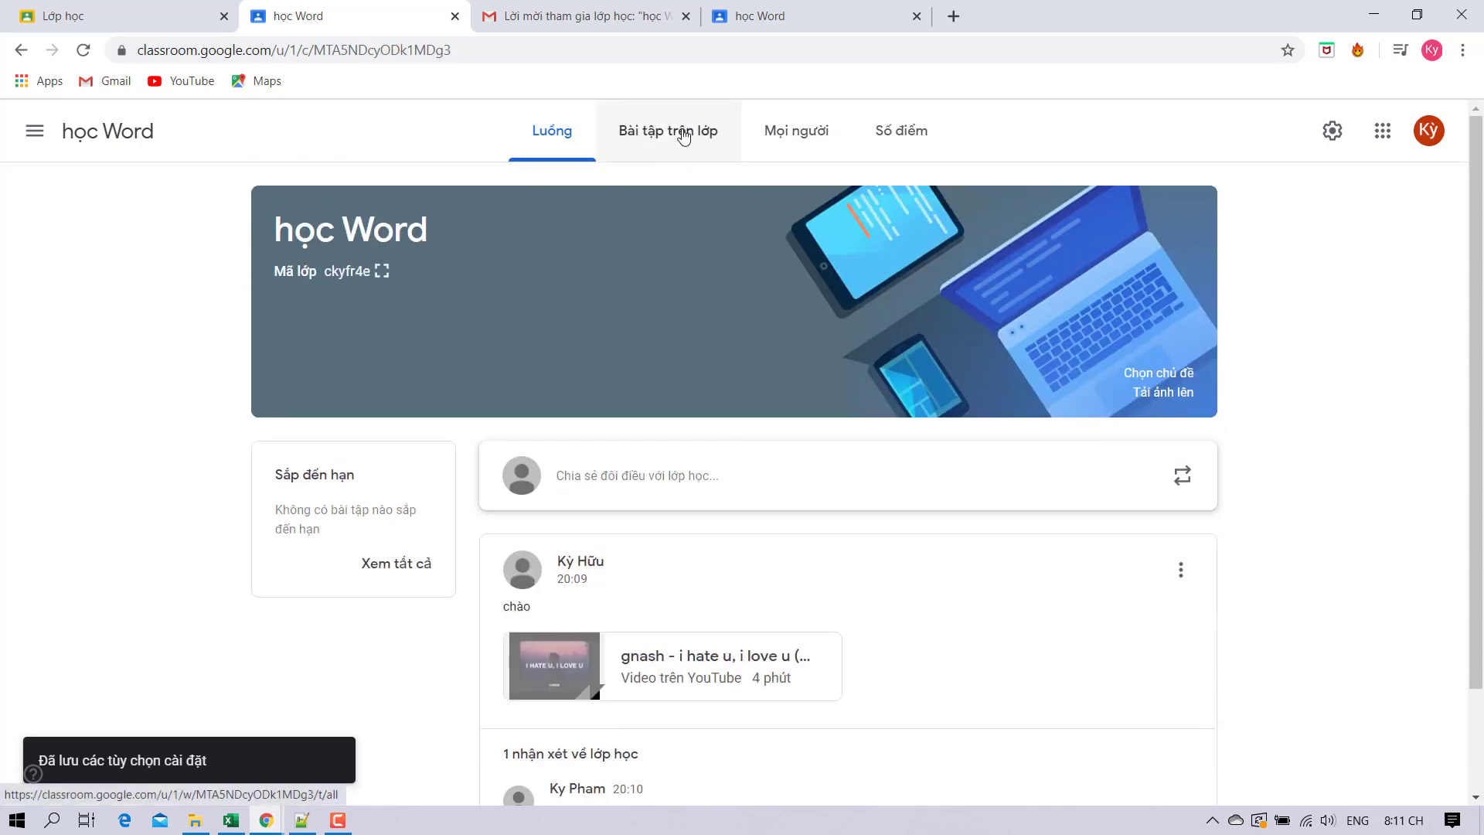
left_click(683, 136)
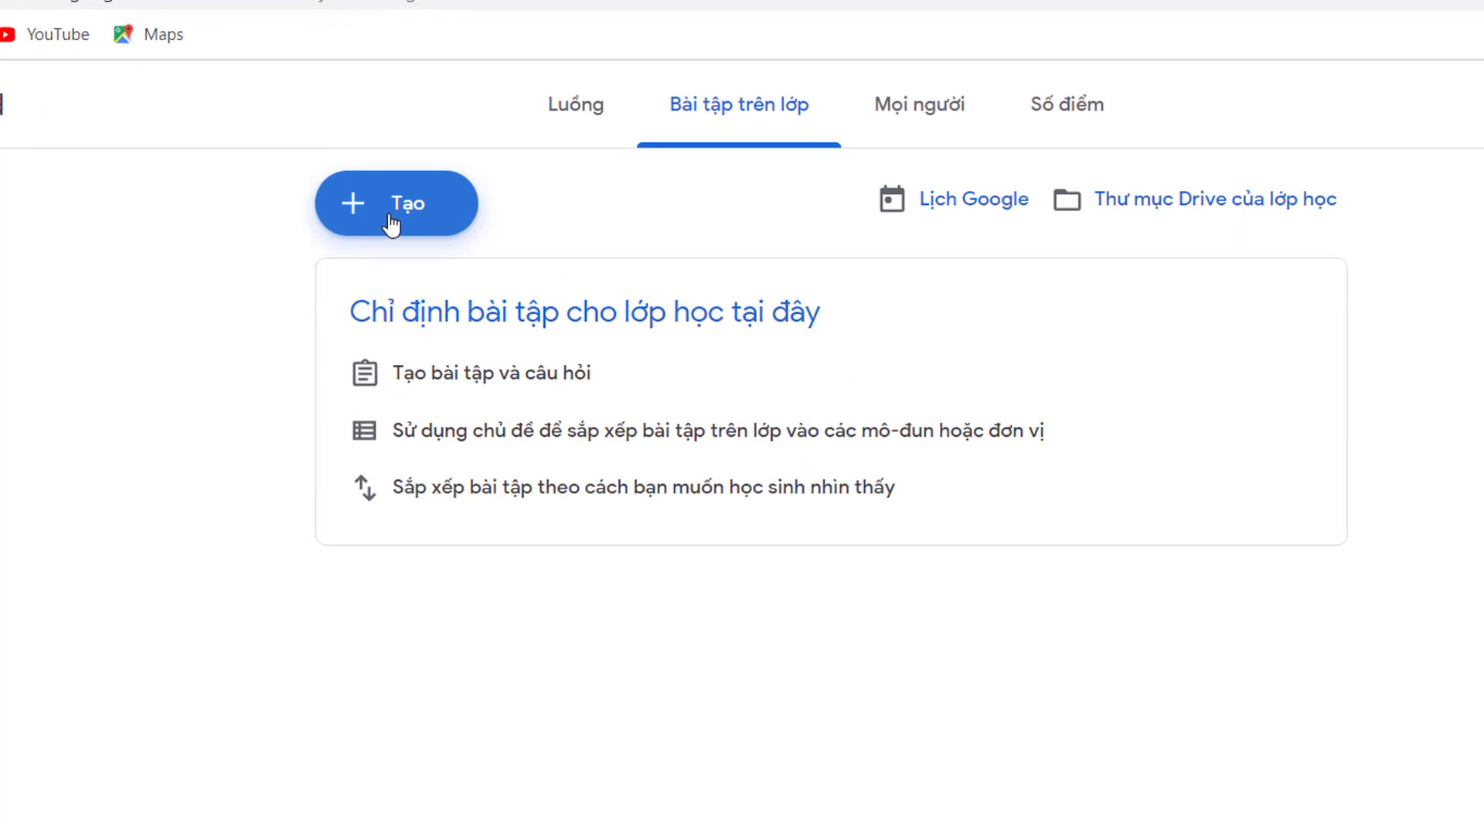
left_click(392, 220)
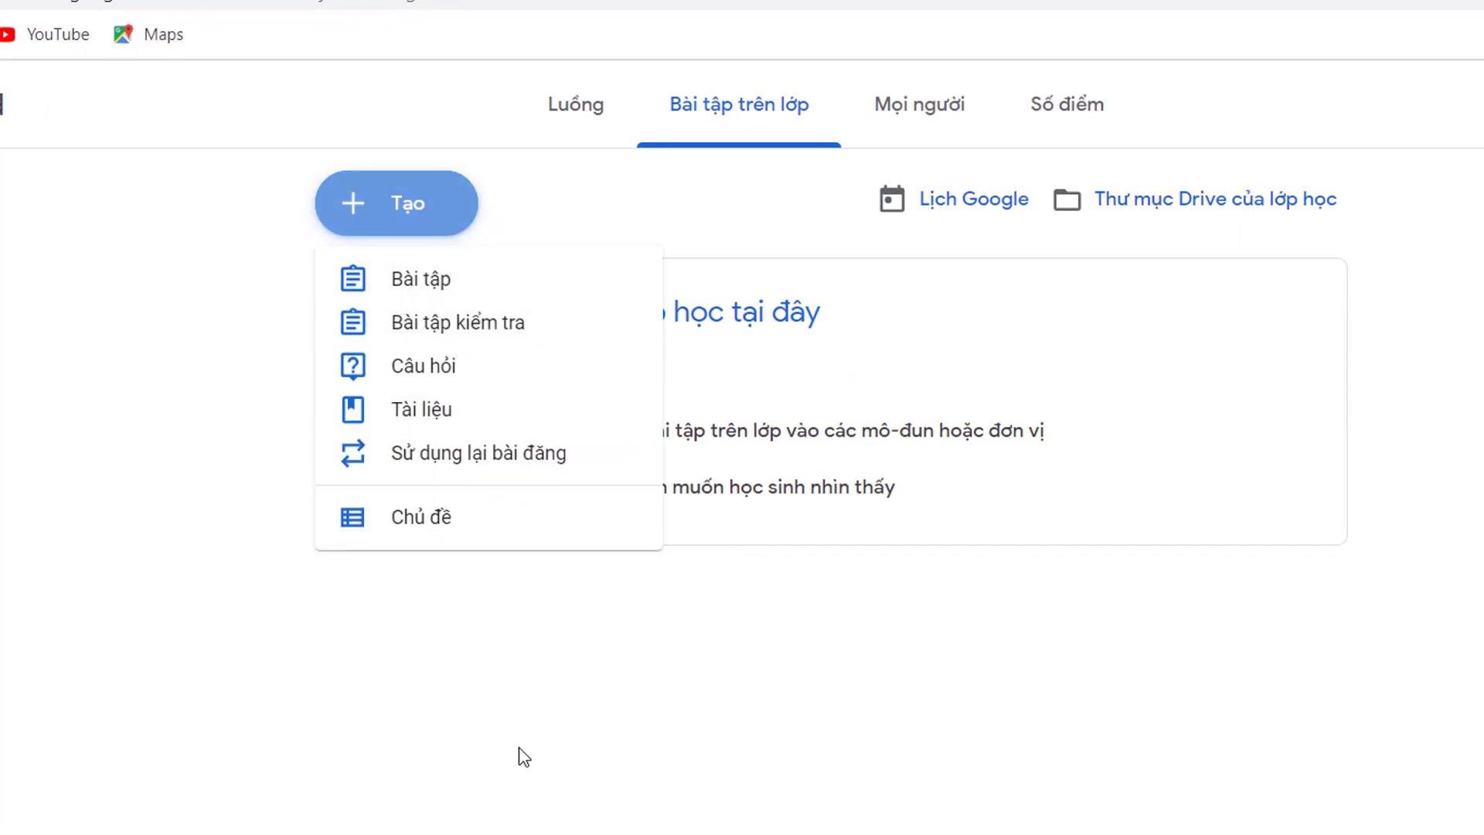
left_click(474, 528)
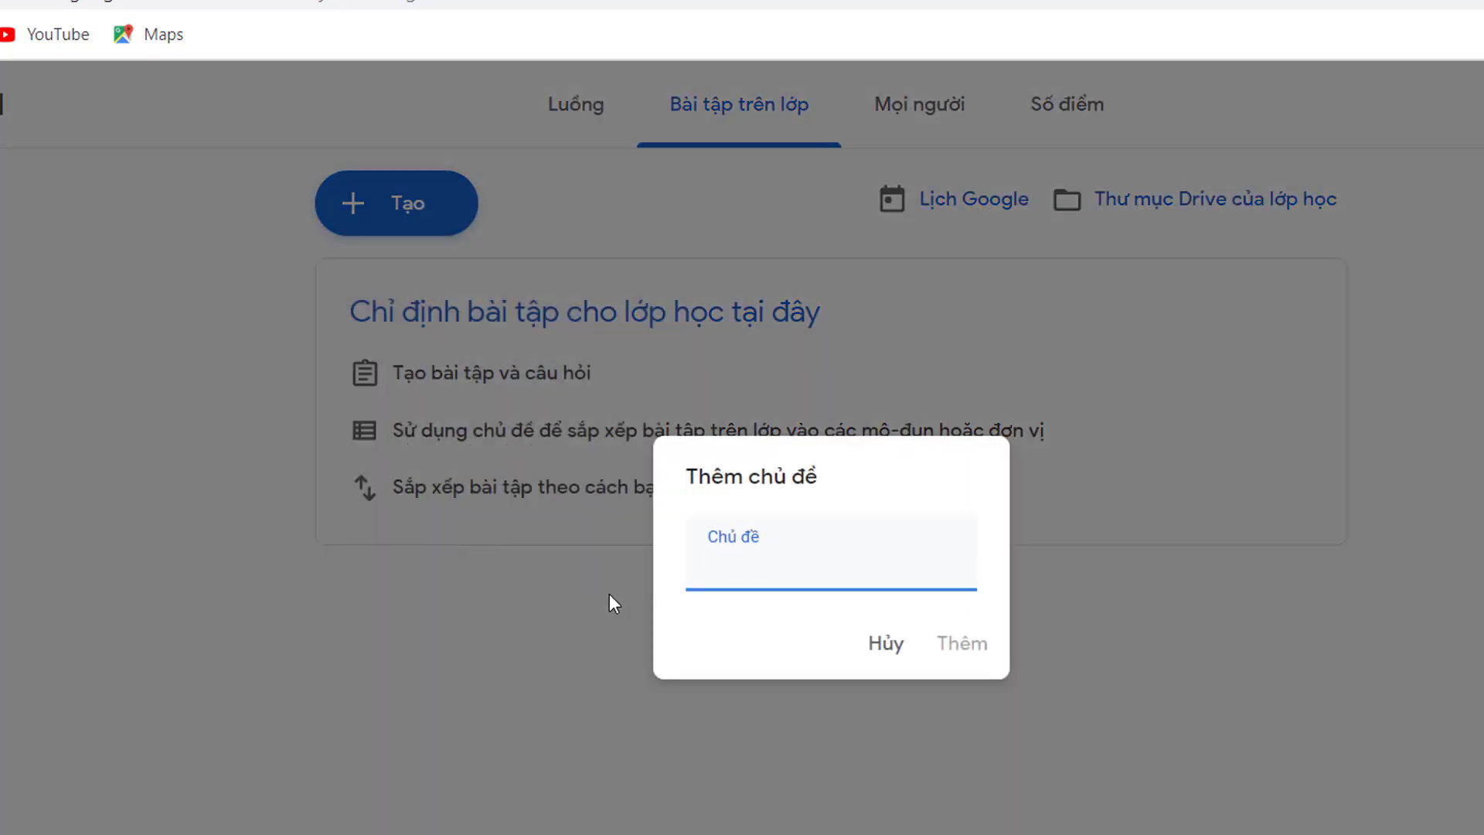
type("tuàn")
type(" 1")
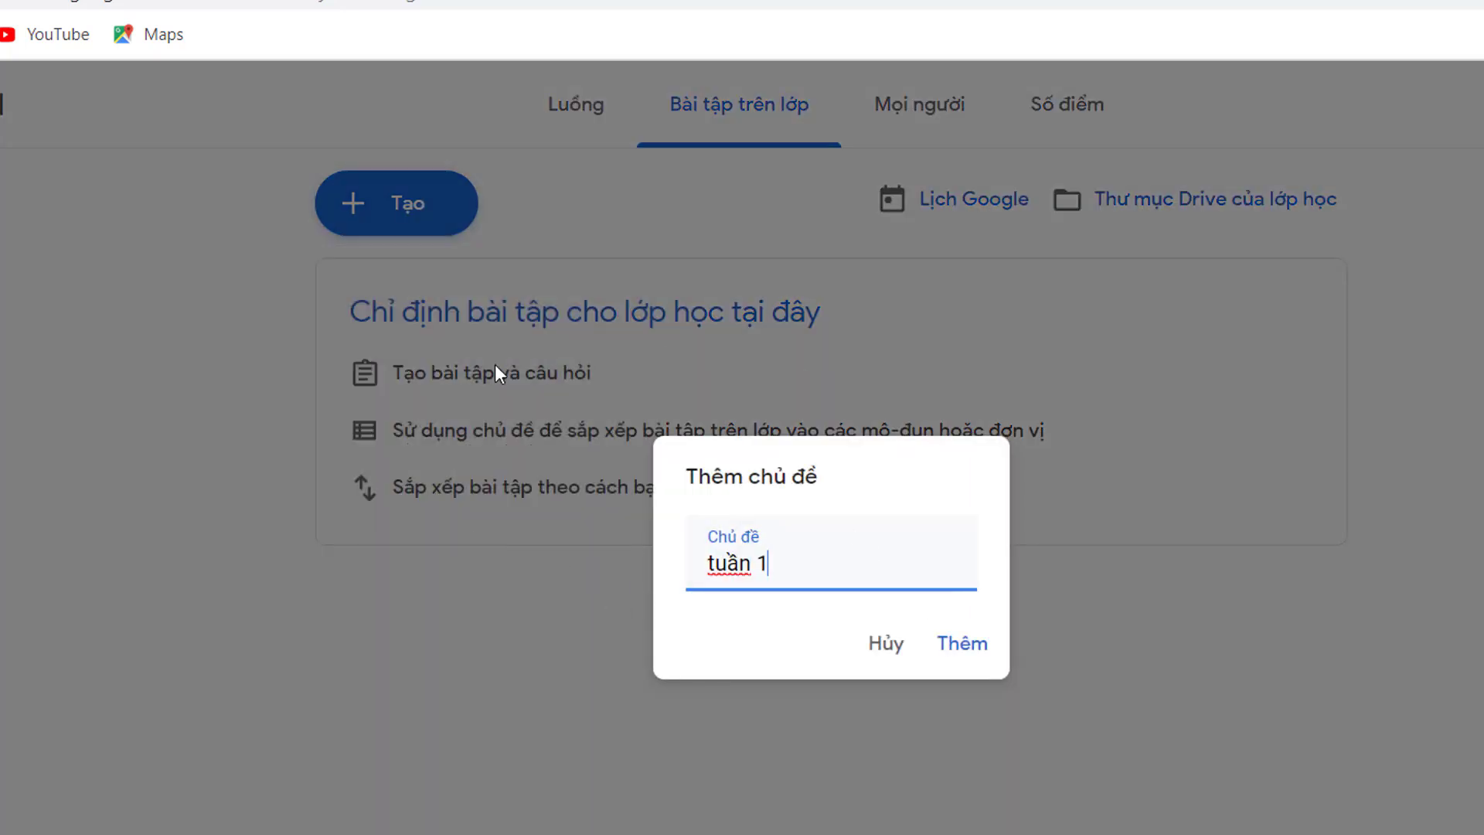
left_click(977, 645)
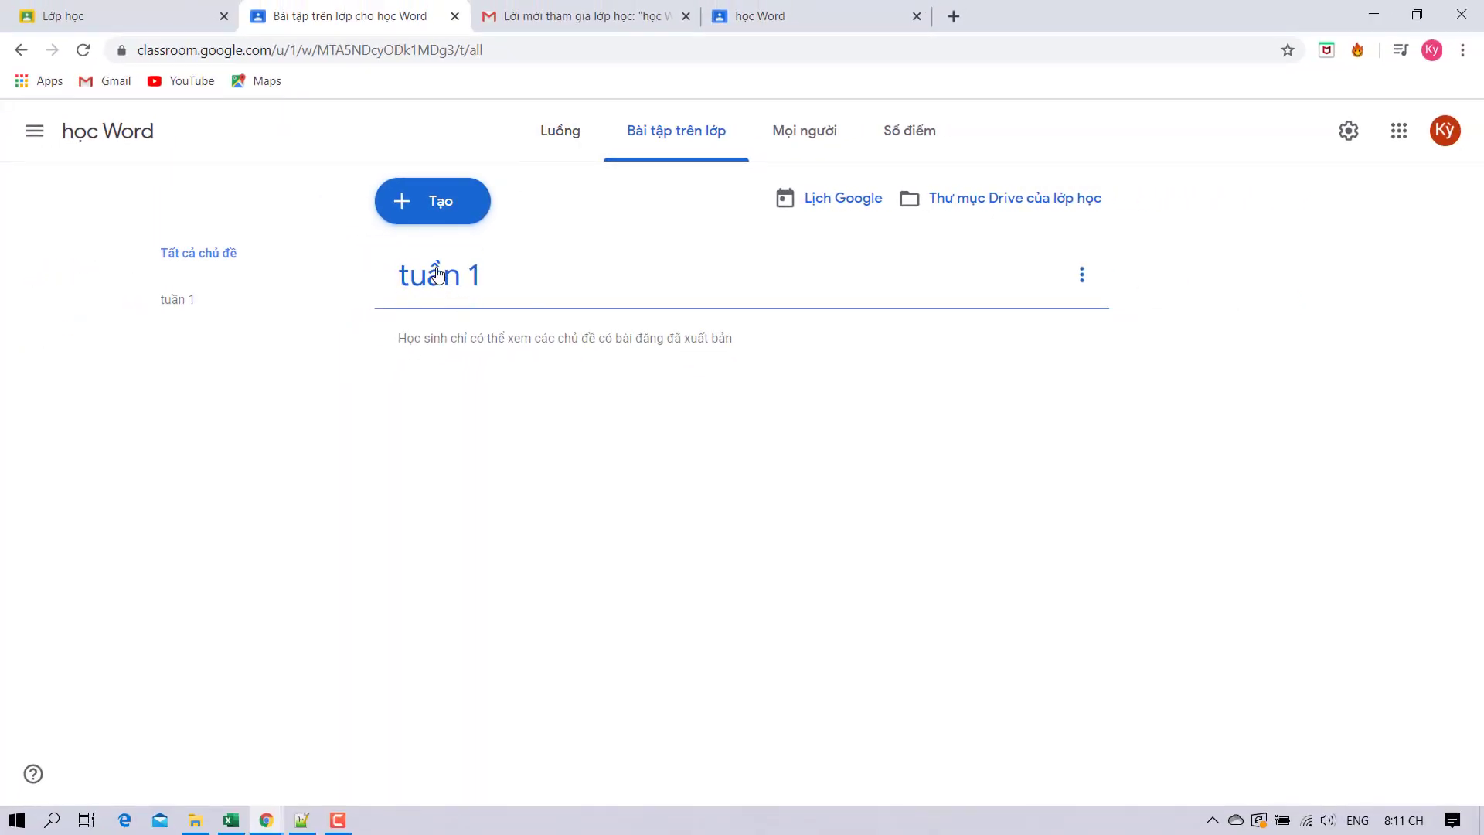
Draft assignment 'bài tập' with instructions 'làm 1500 từ' and choose to attach a file.
left_click(429, 202)
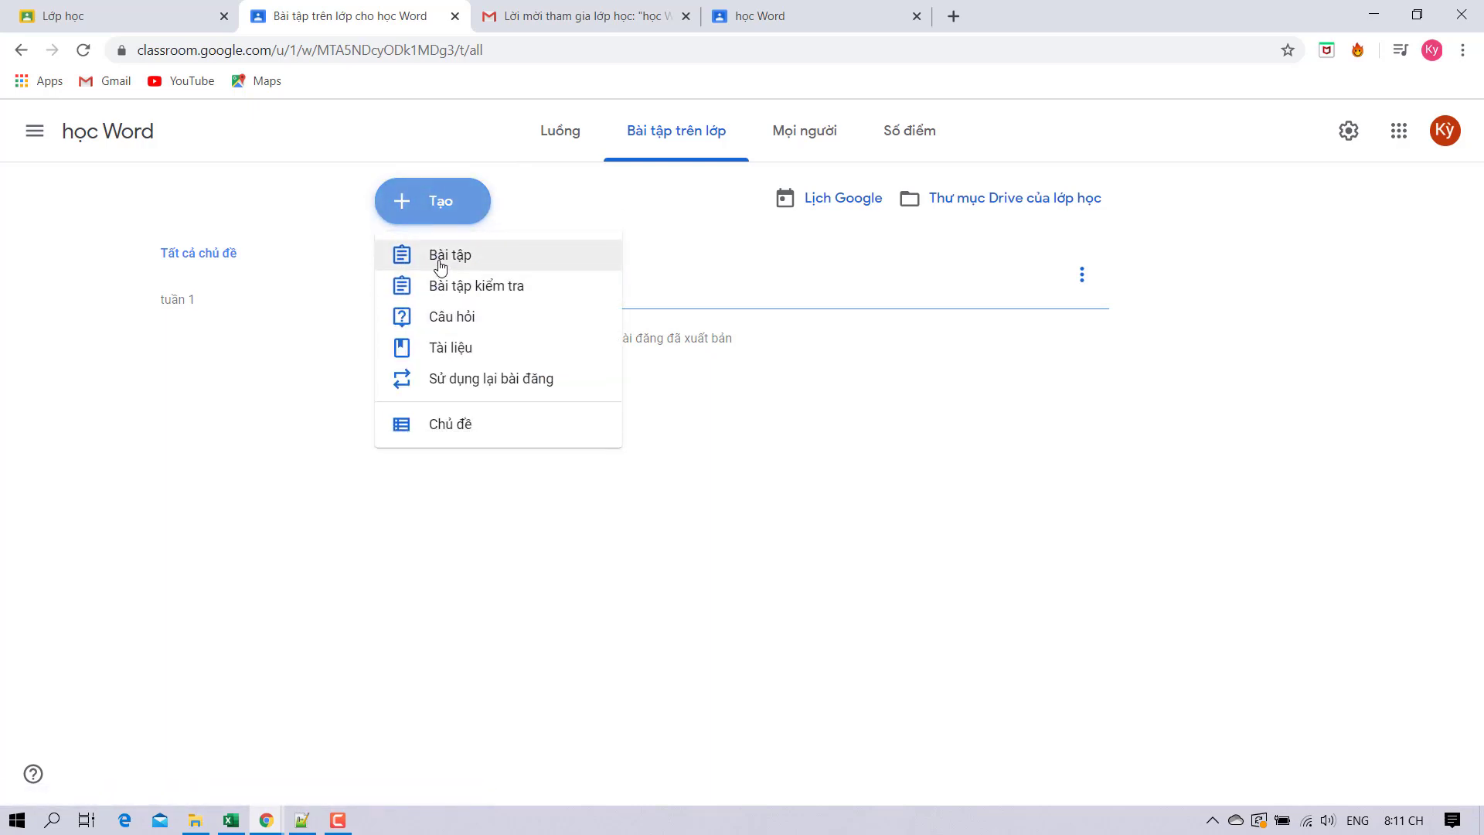
left_click(441, 265)
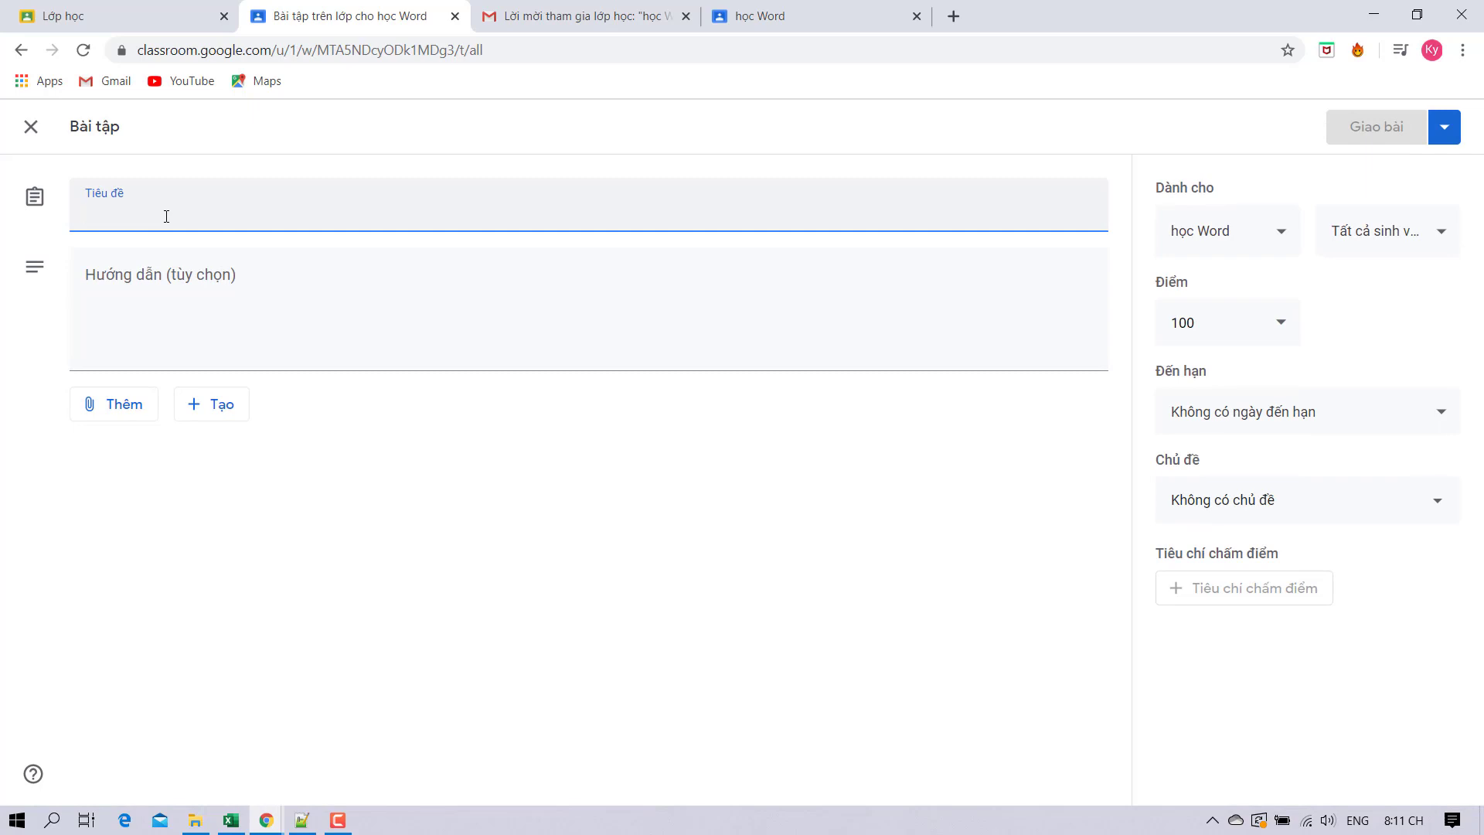
type("bai")
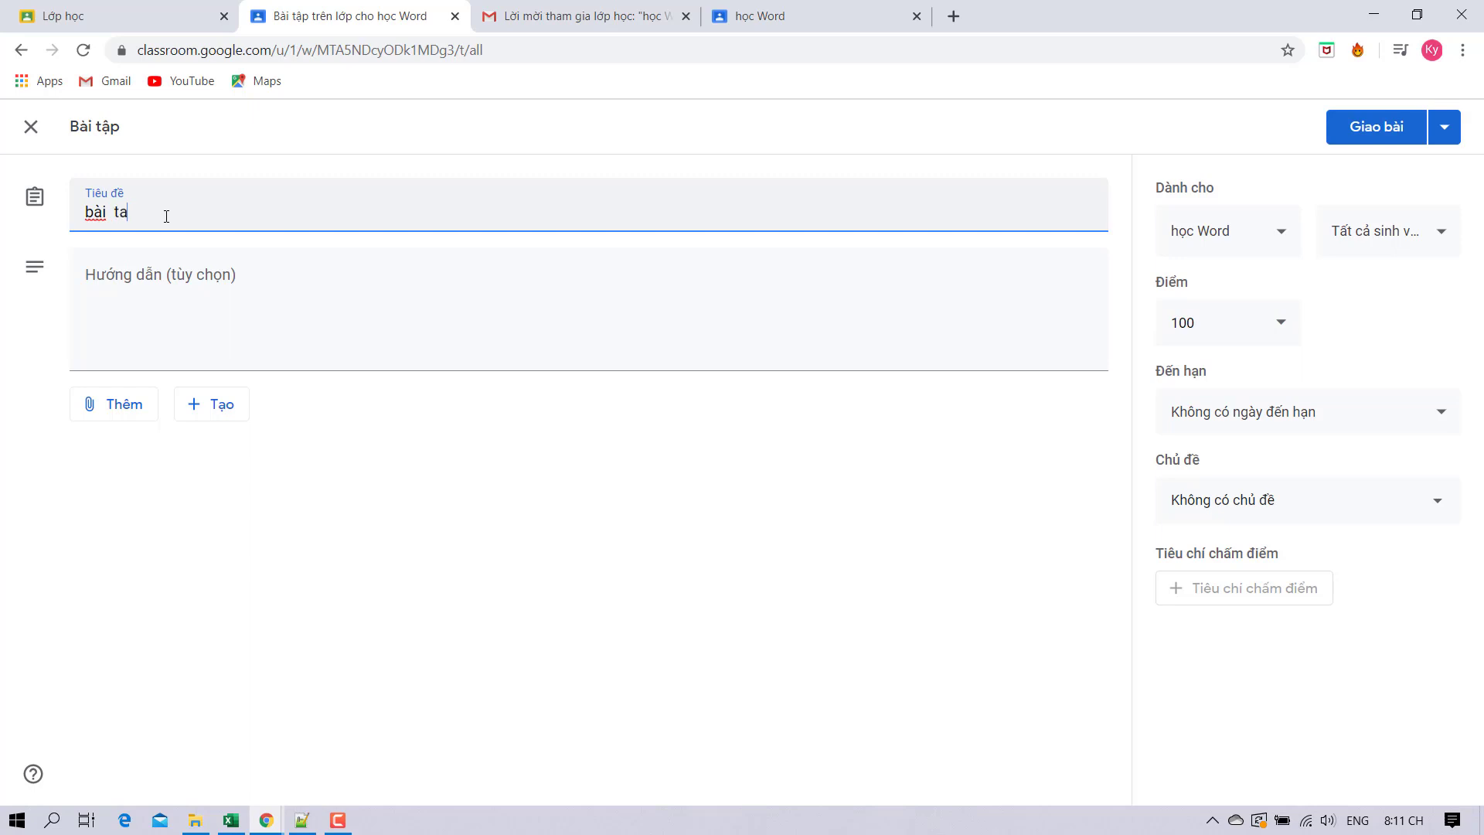
left_click(155, 299)
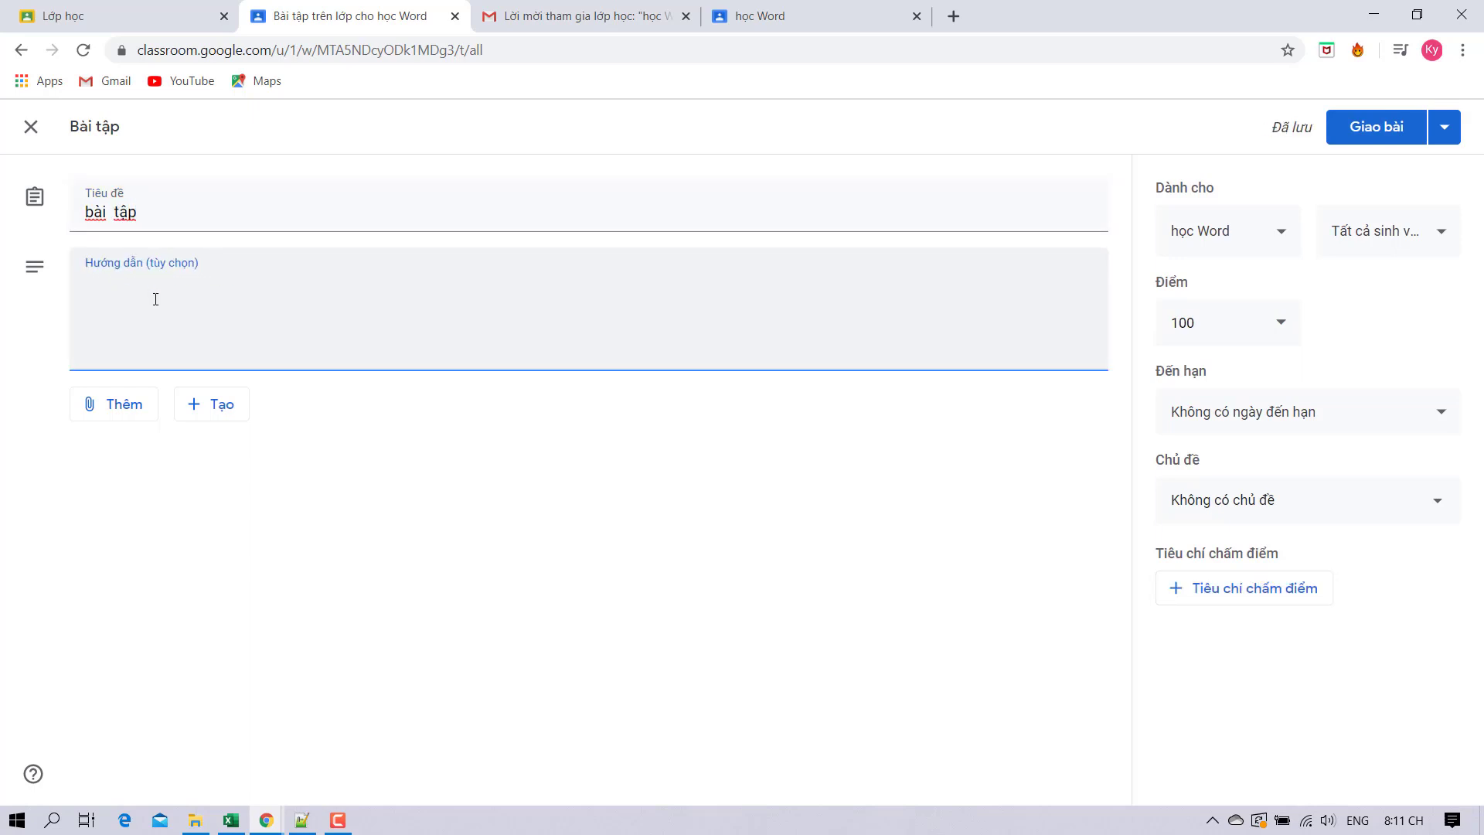
type("la")
left_click(116, 405)
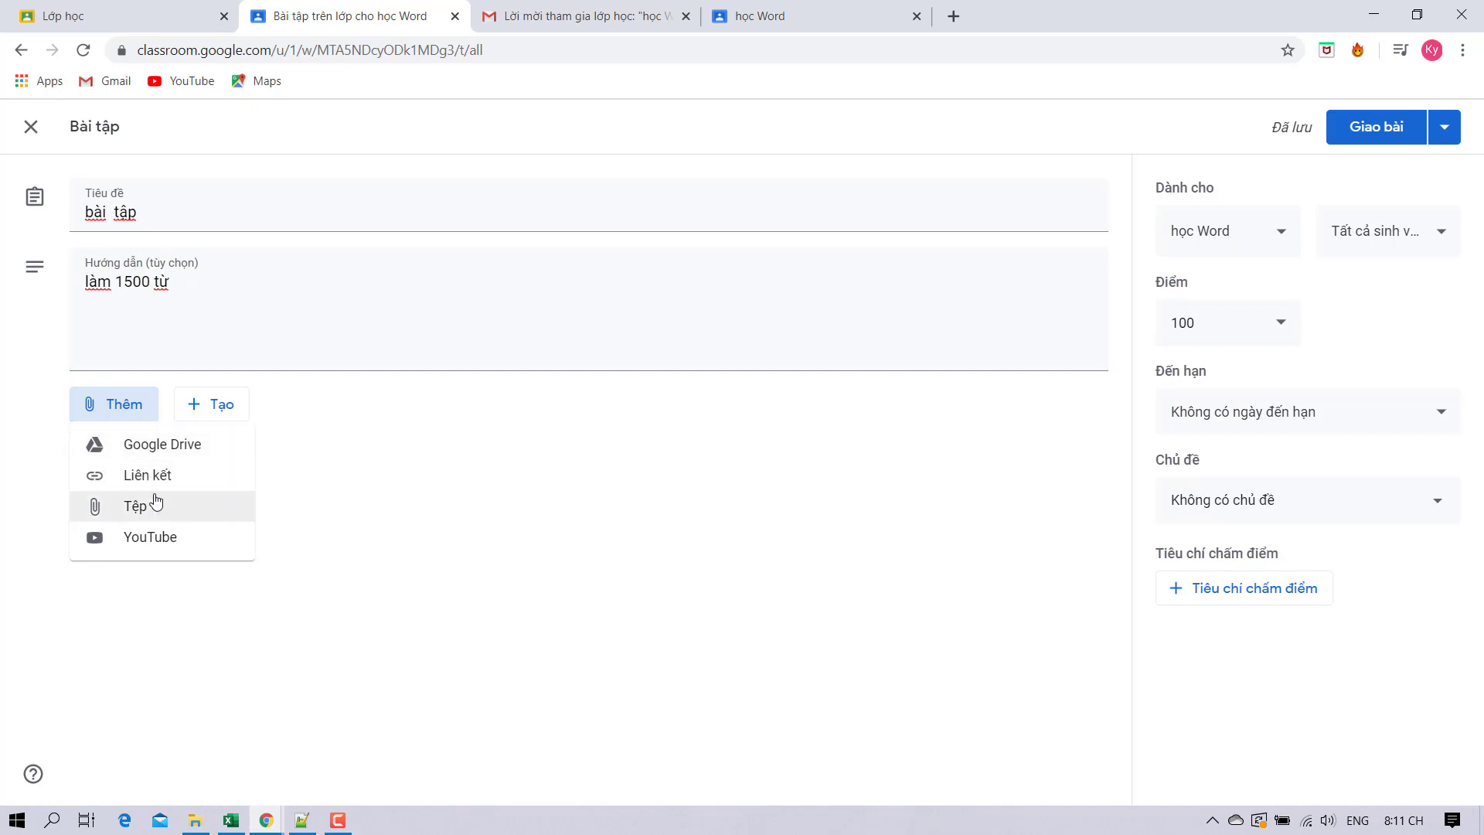
left_click(150, 510)
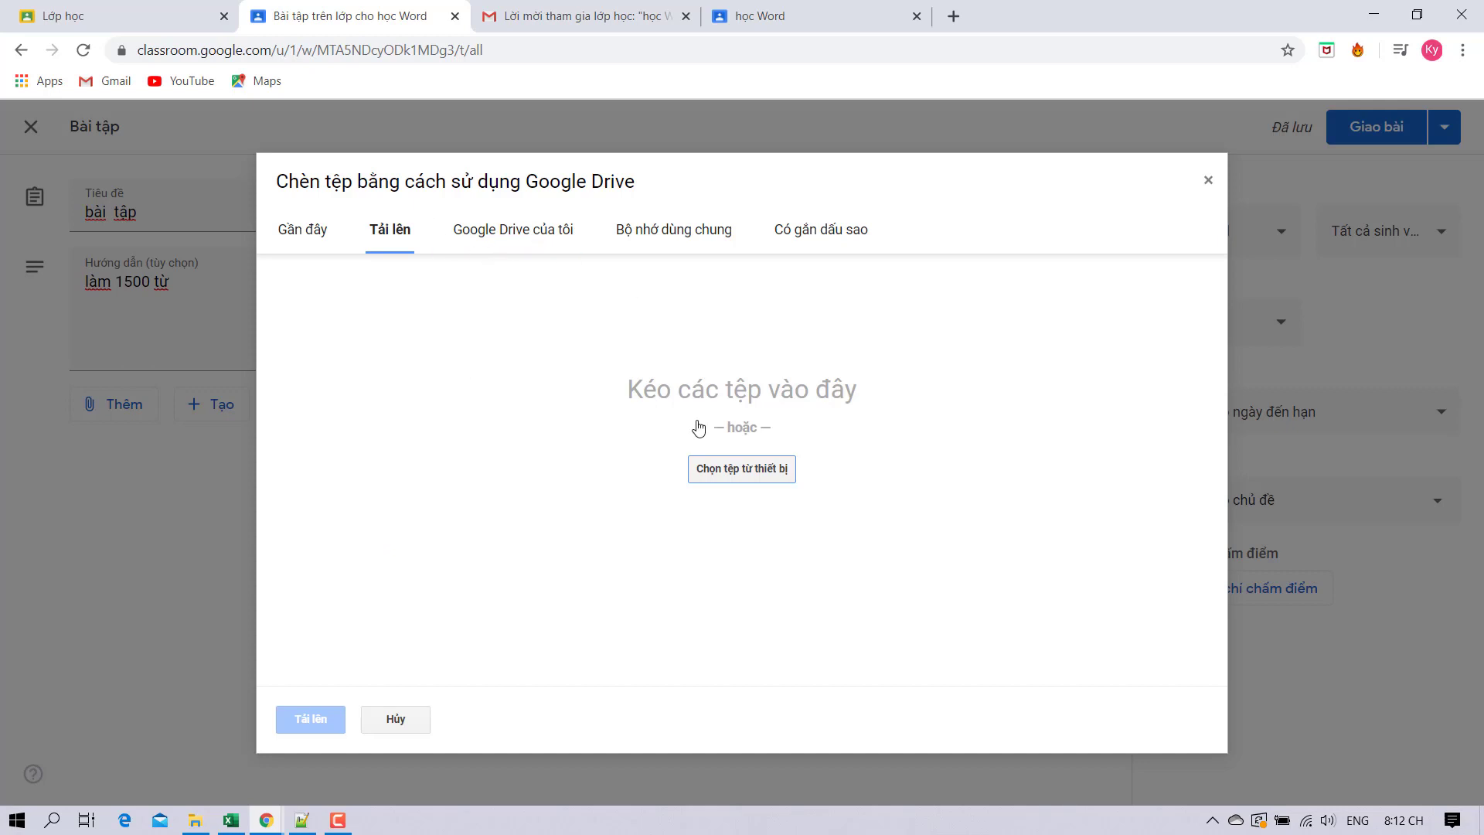
Upload 'file thuc hanh11.xlsm' from the Tài liệu > bài lam video folder to the assignment.
left_click(699, 464)
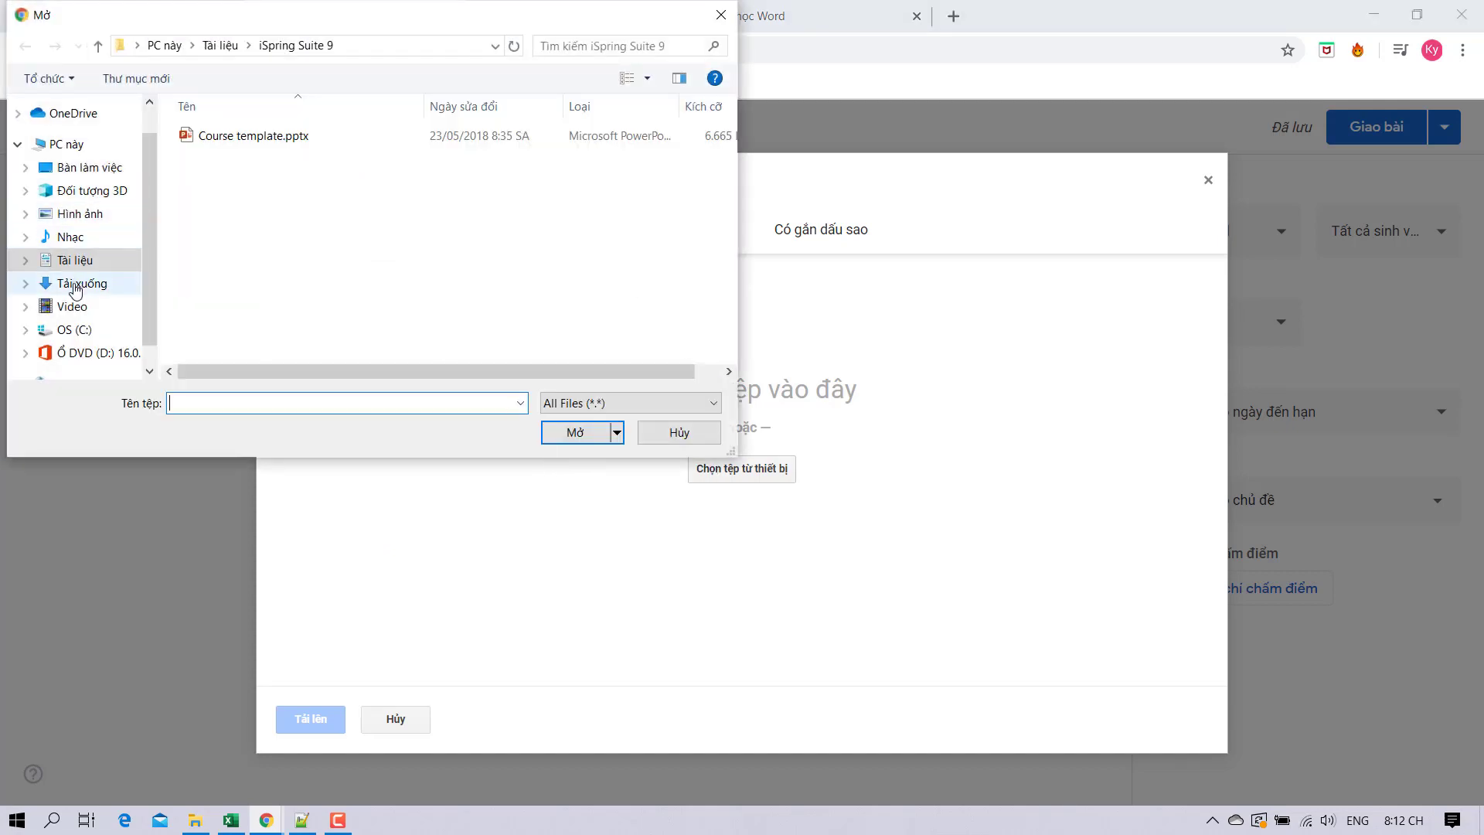
left_click(84, 262)
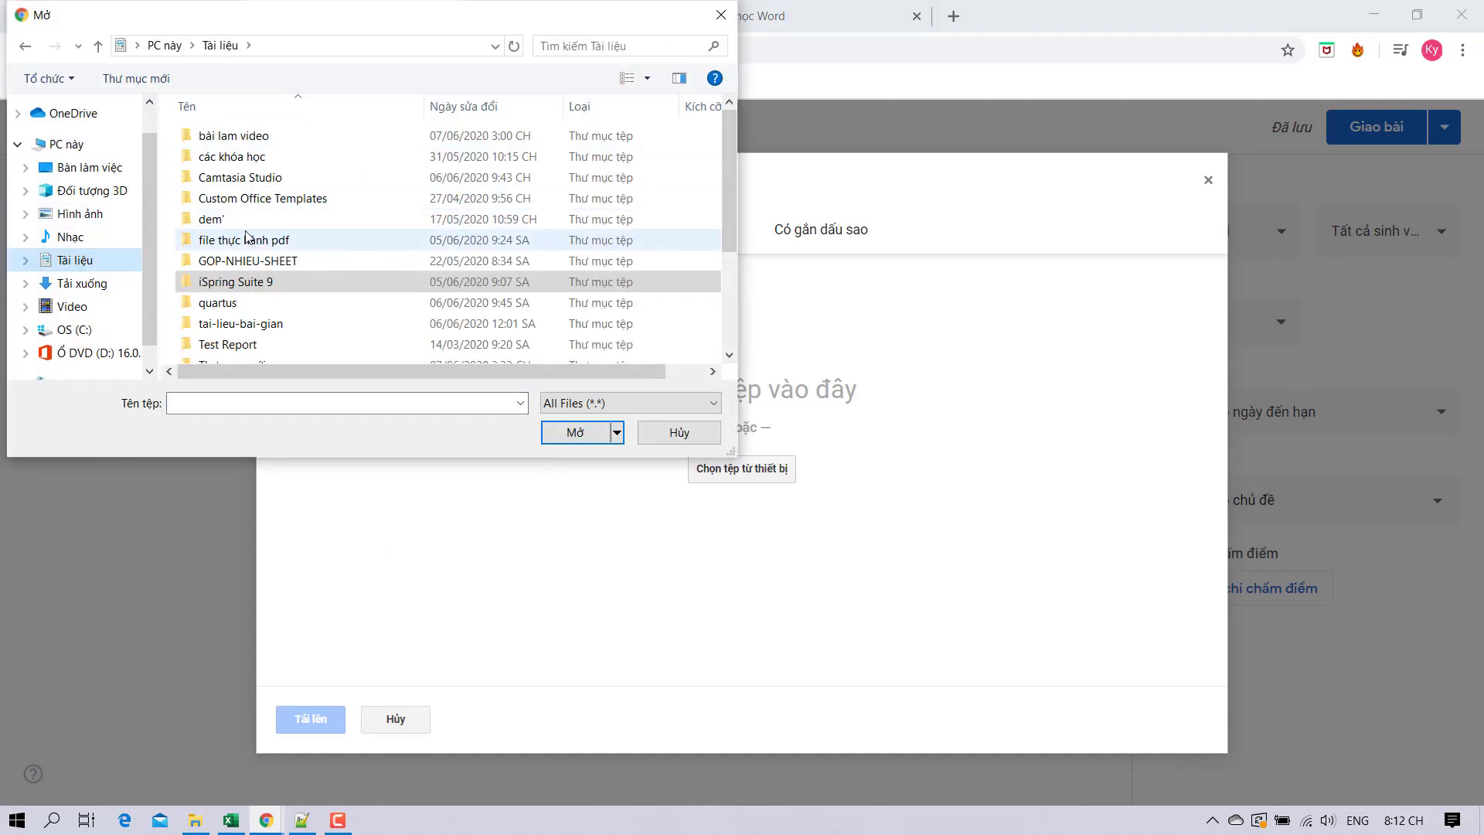
double_click(236, 136)
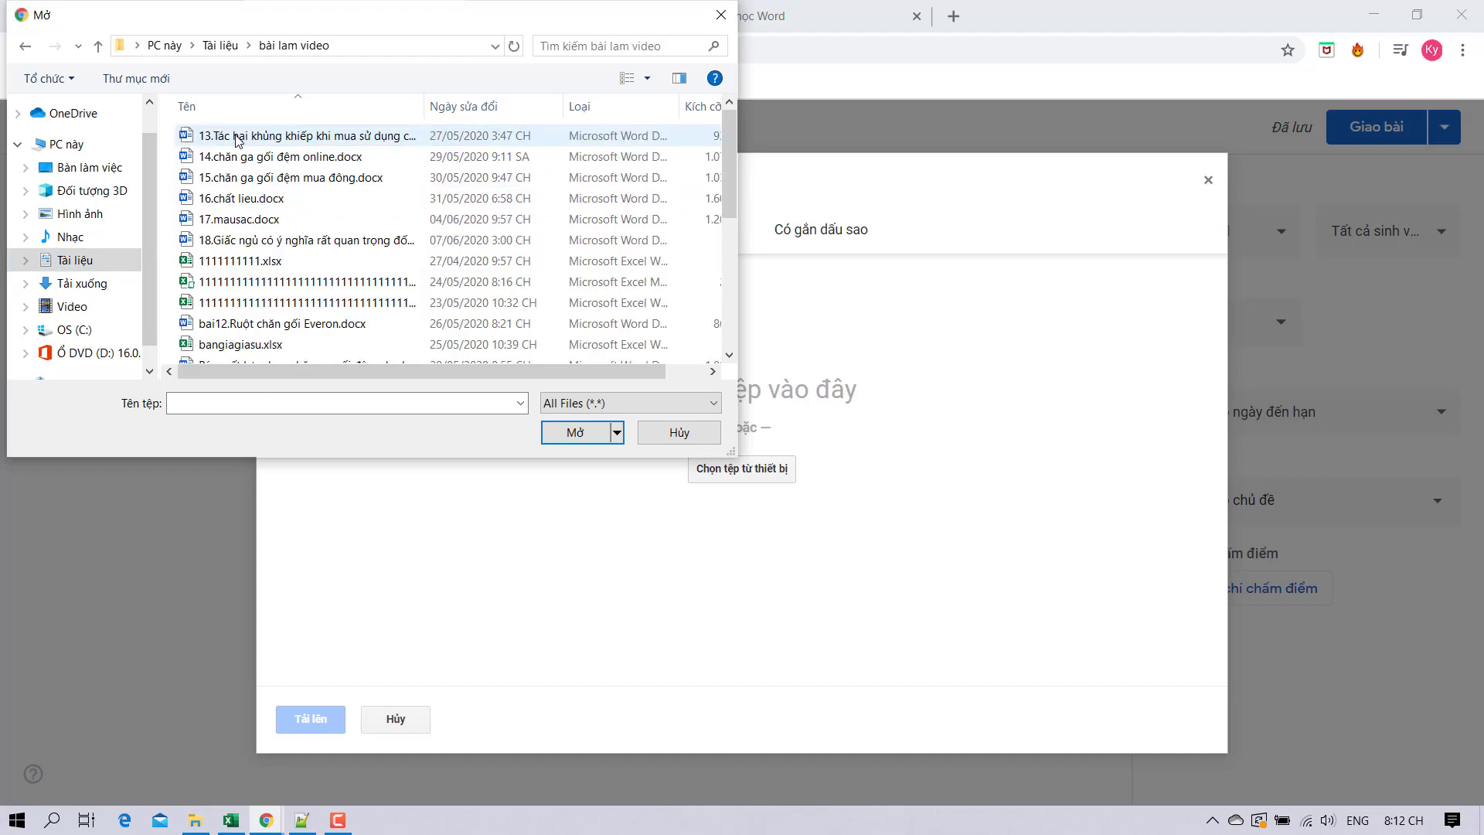
scroll(259, 276, "down", 2)
left_click(272, 313)
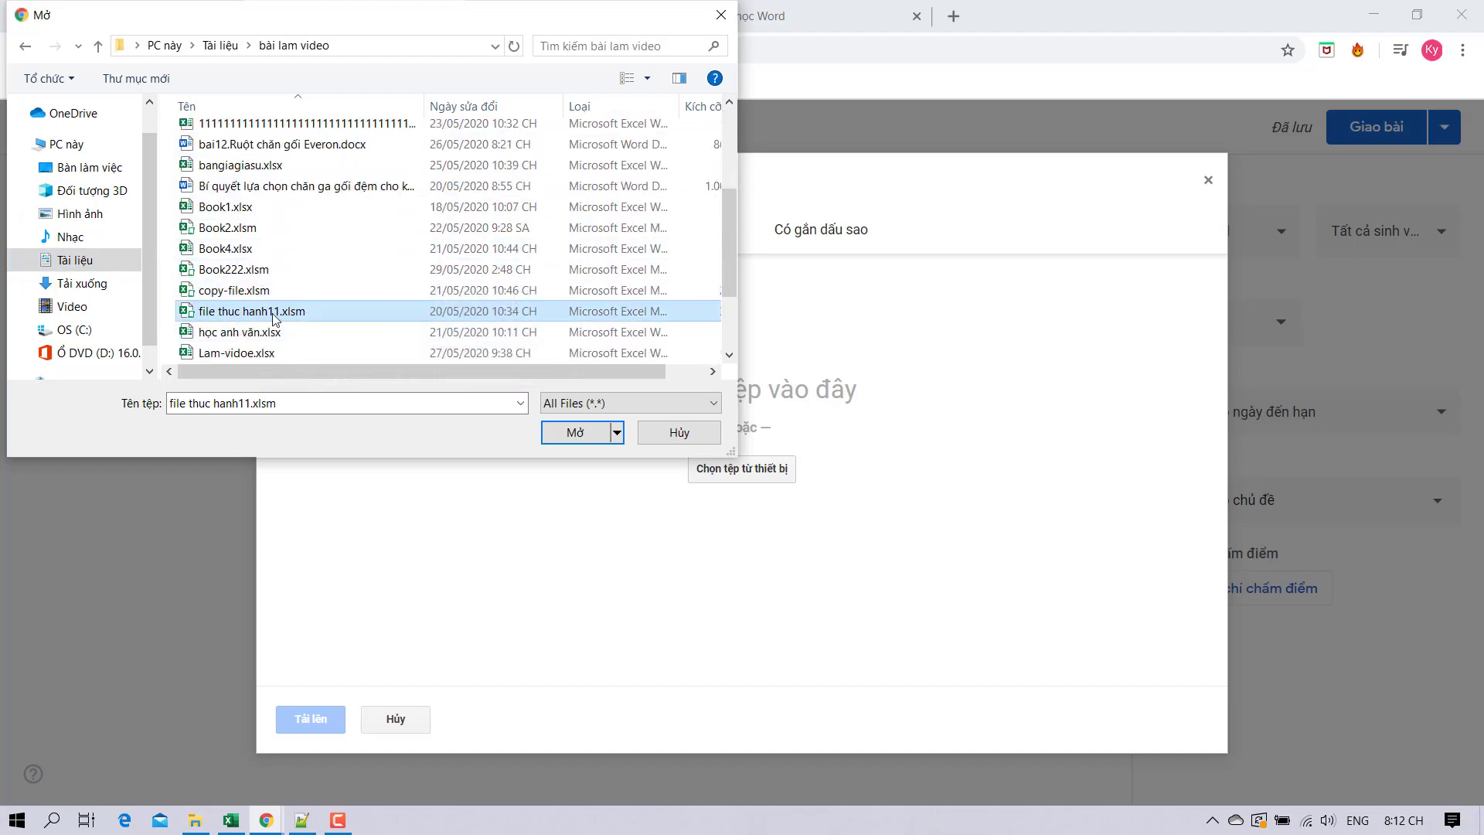
left_click(581, 431)
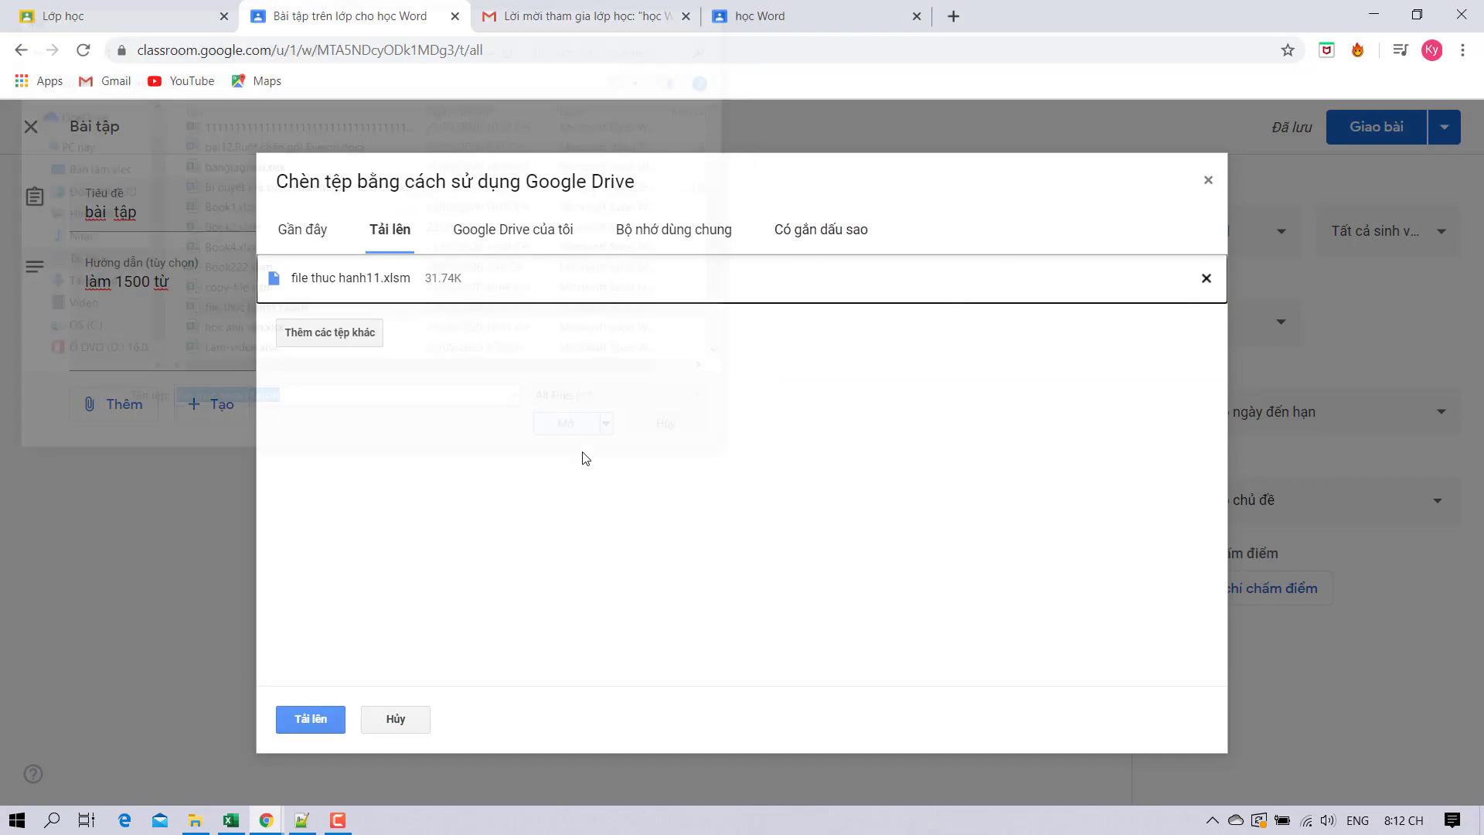
left_click(303, 720)
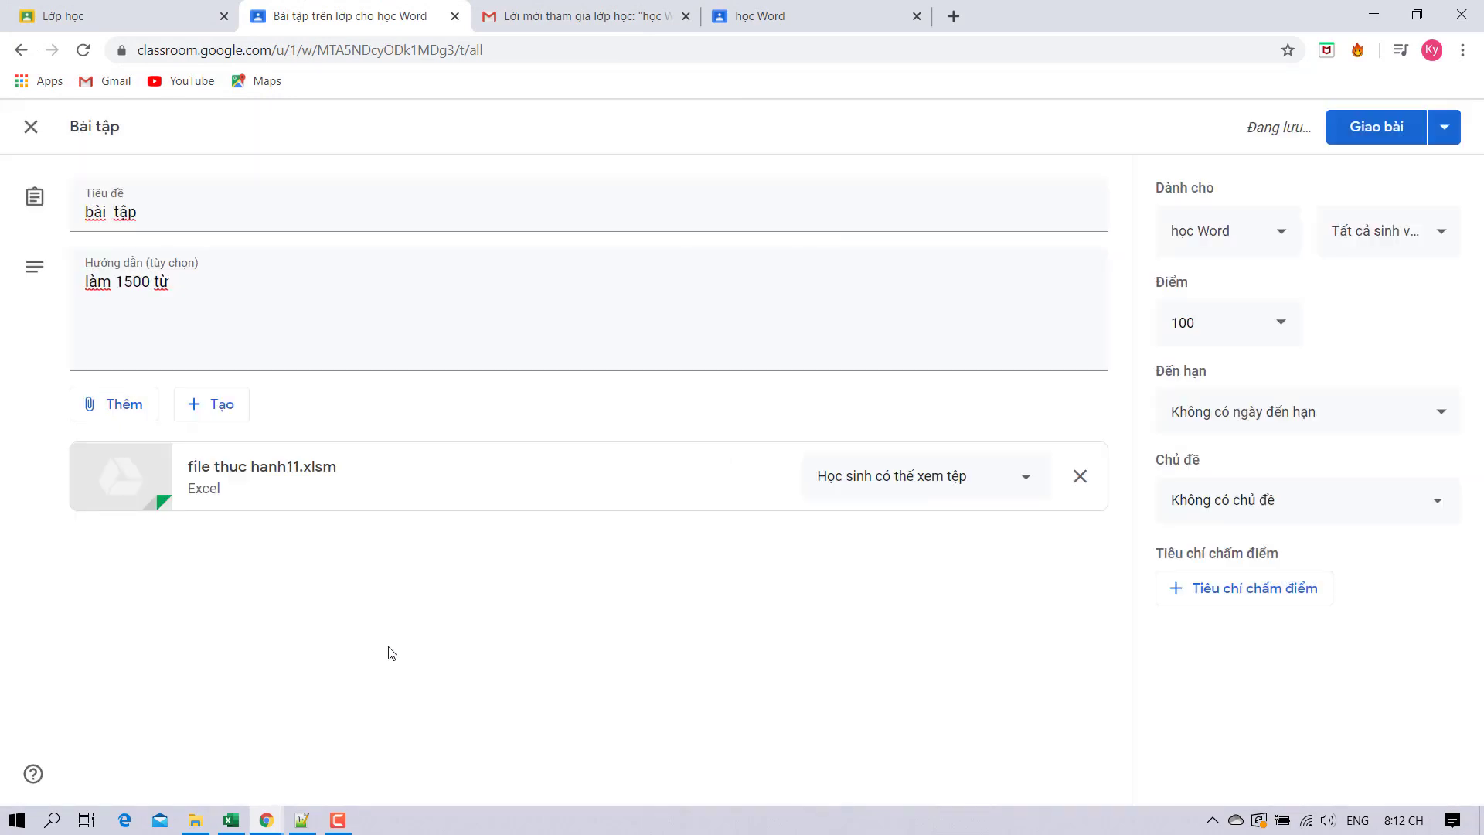
Keep the file view-only for students, all students assigned, and 100 points.
left_click(1003, 472)
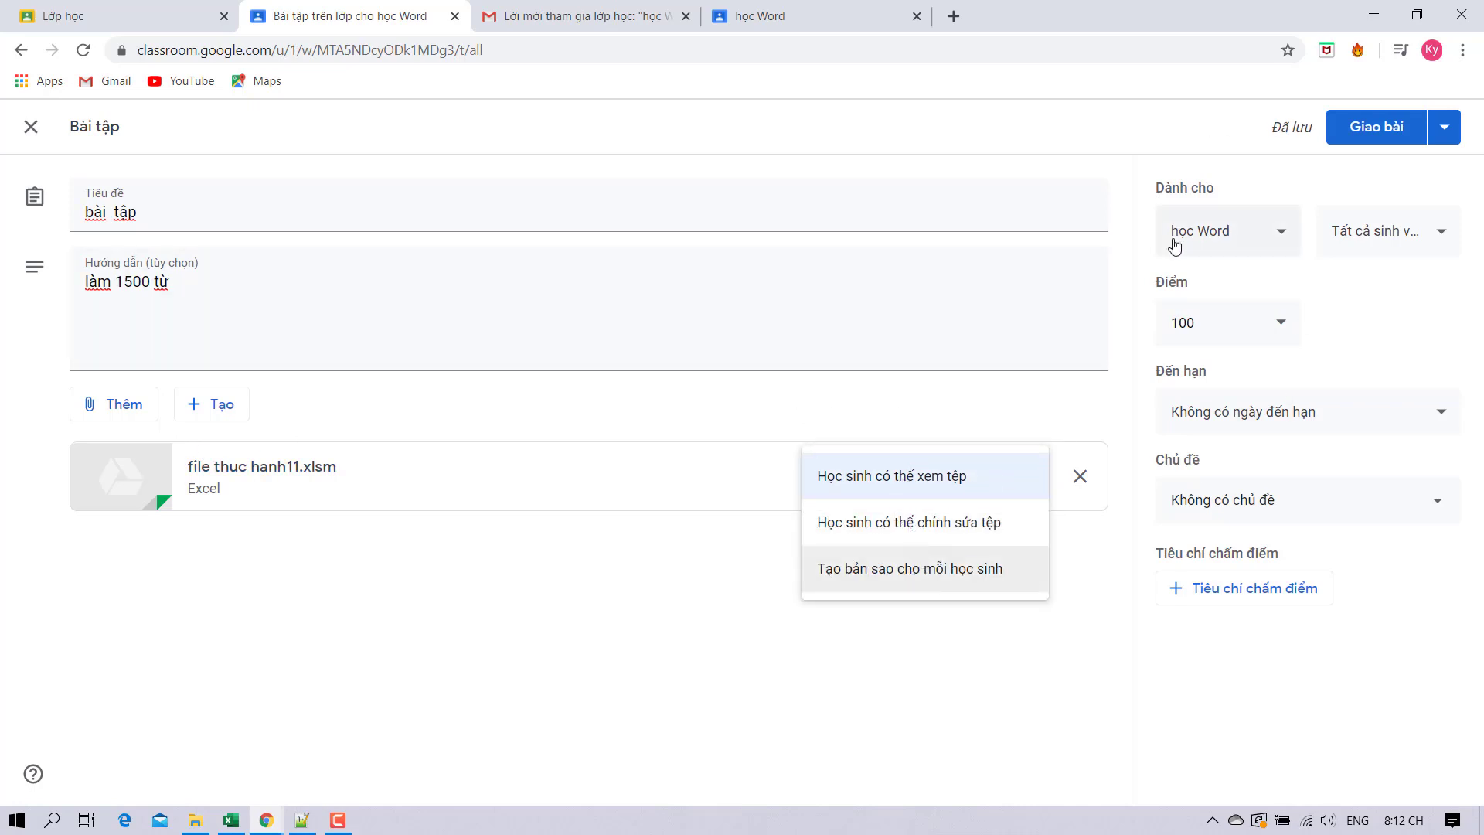
left_click(1129, 247)
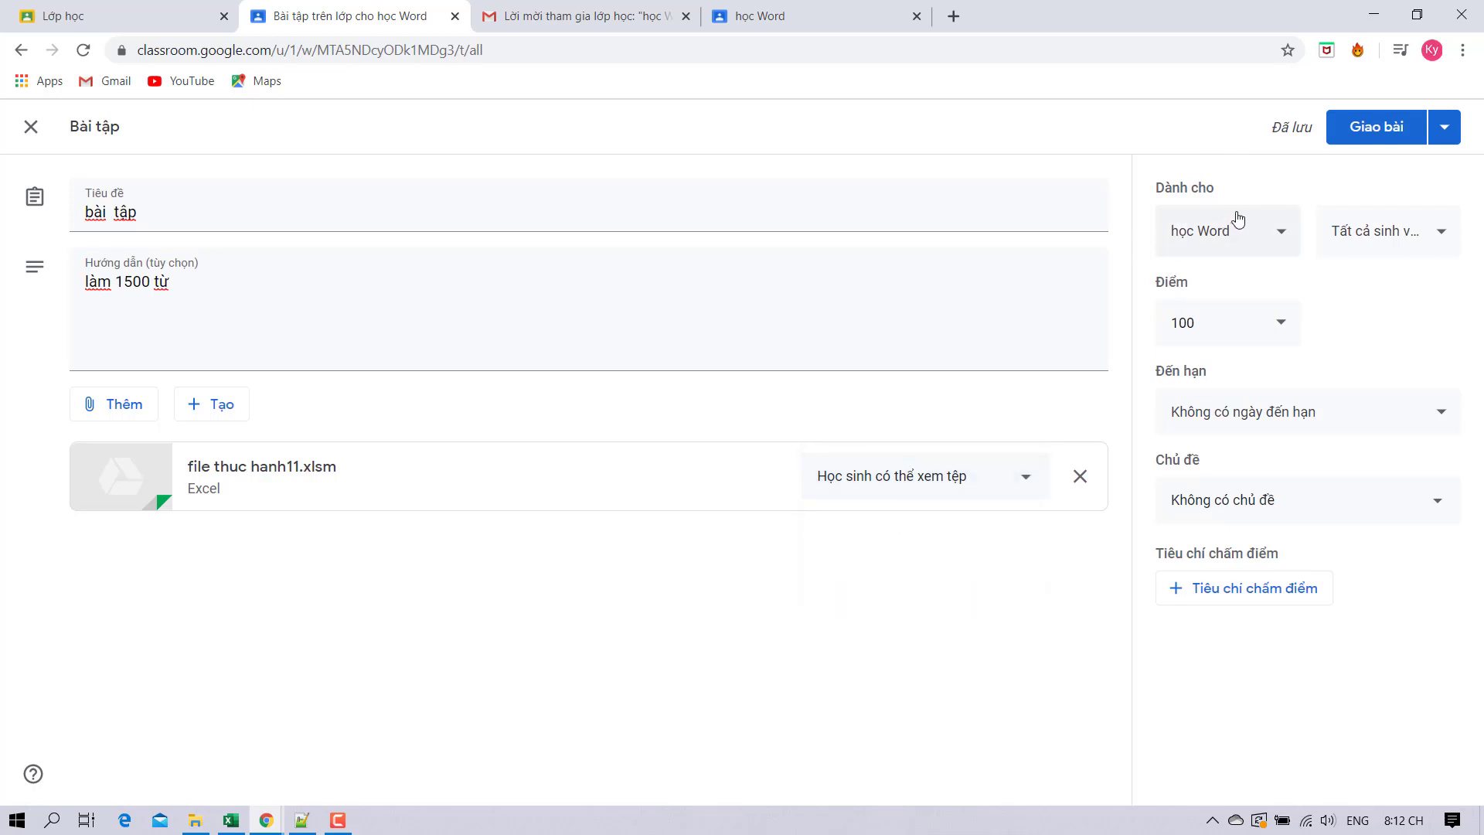
left_click(1379, 240)
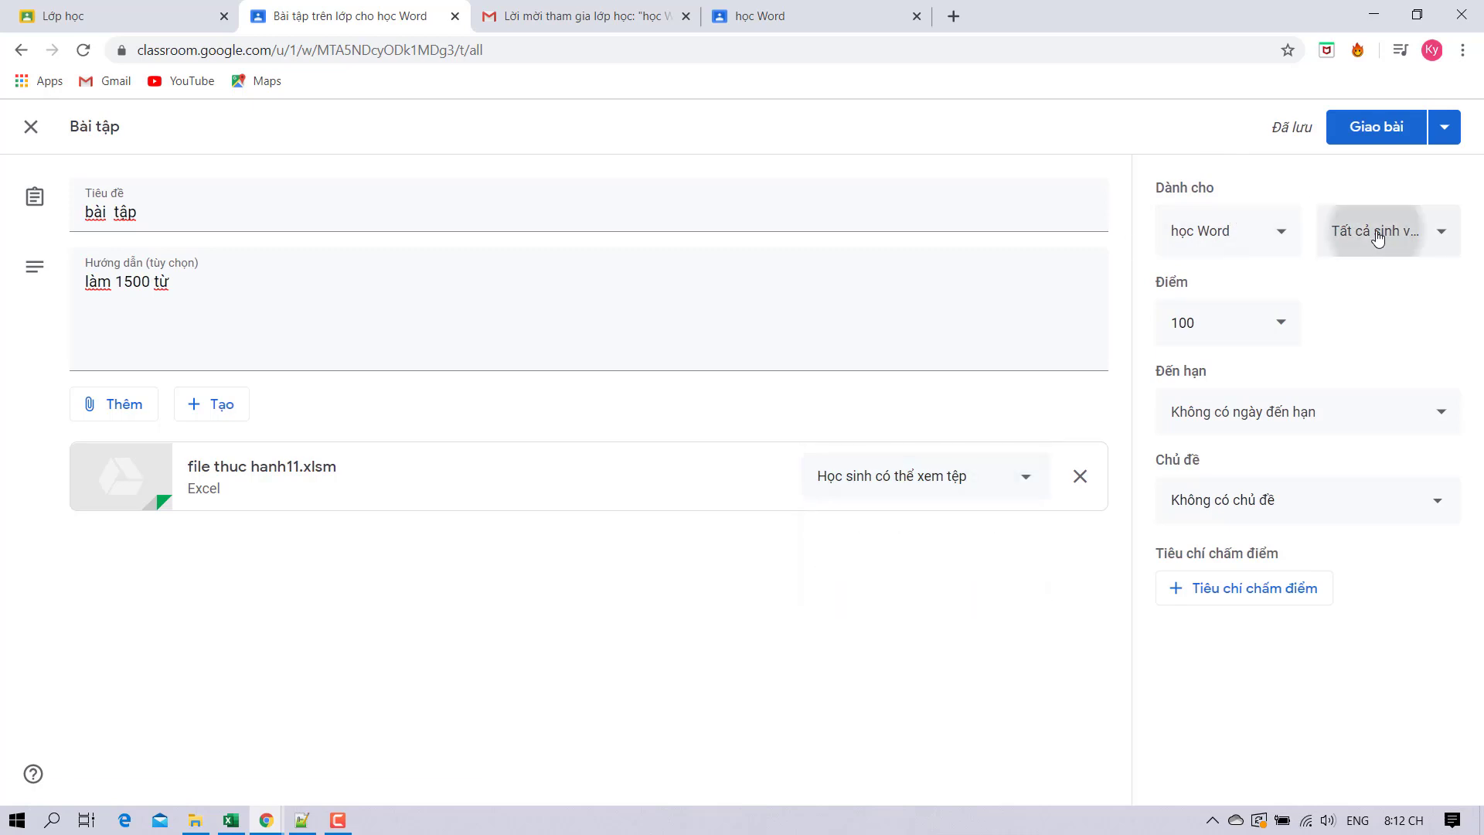
left_click(1142, 294)
left_click(1281, 325)
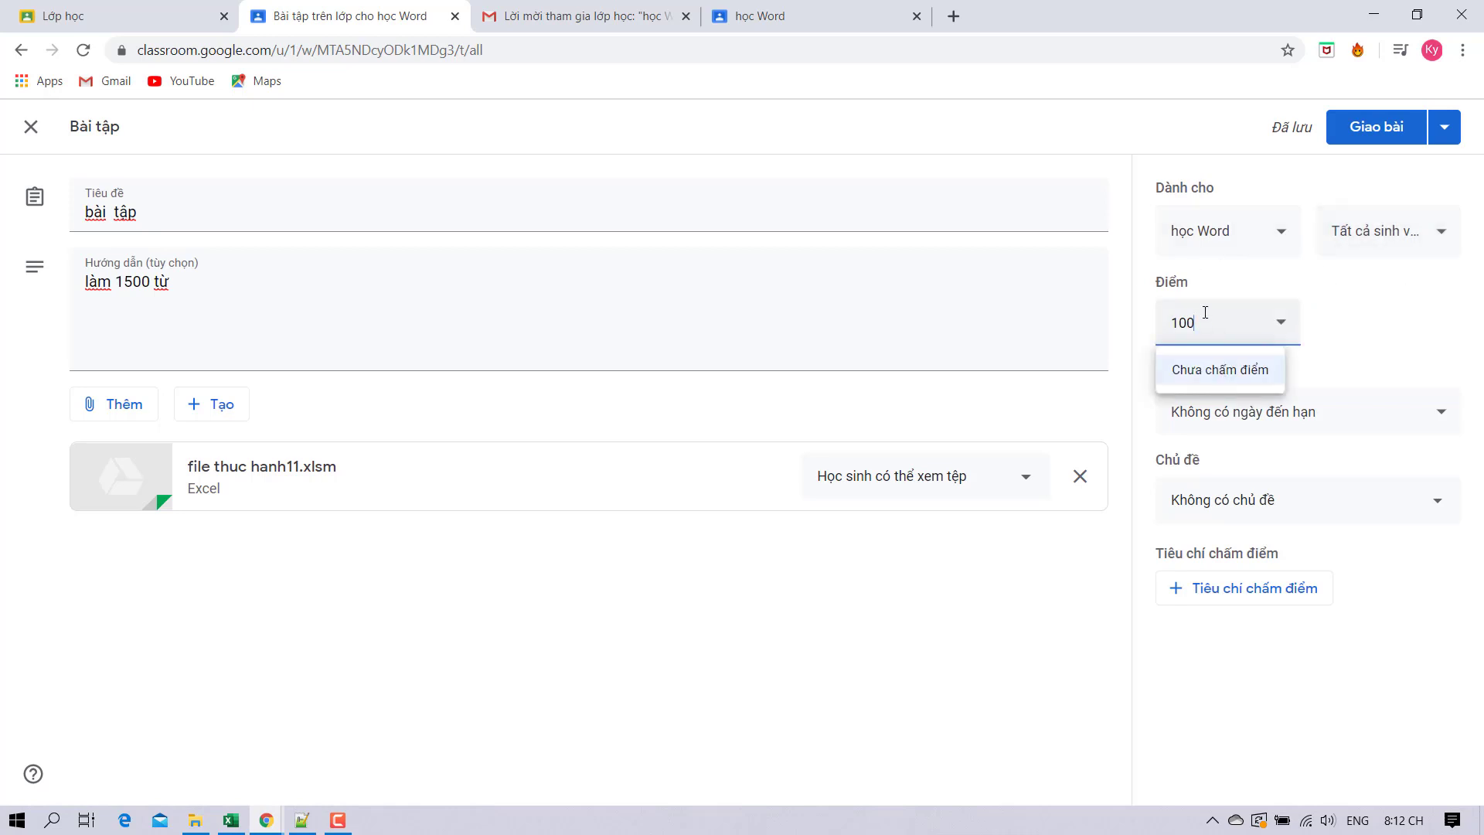
left_click(1148, 323)
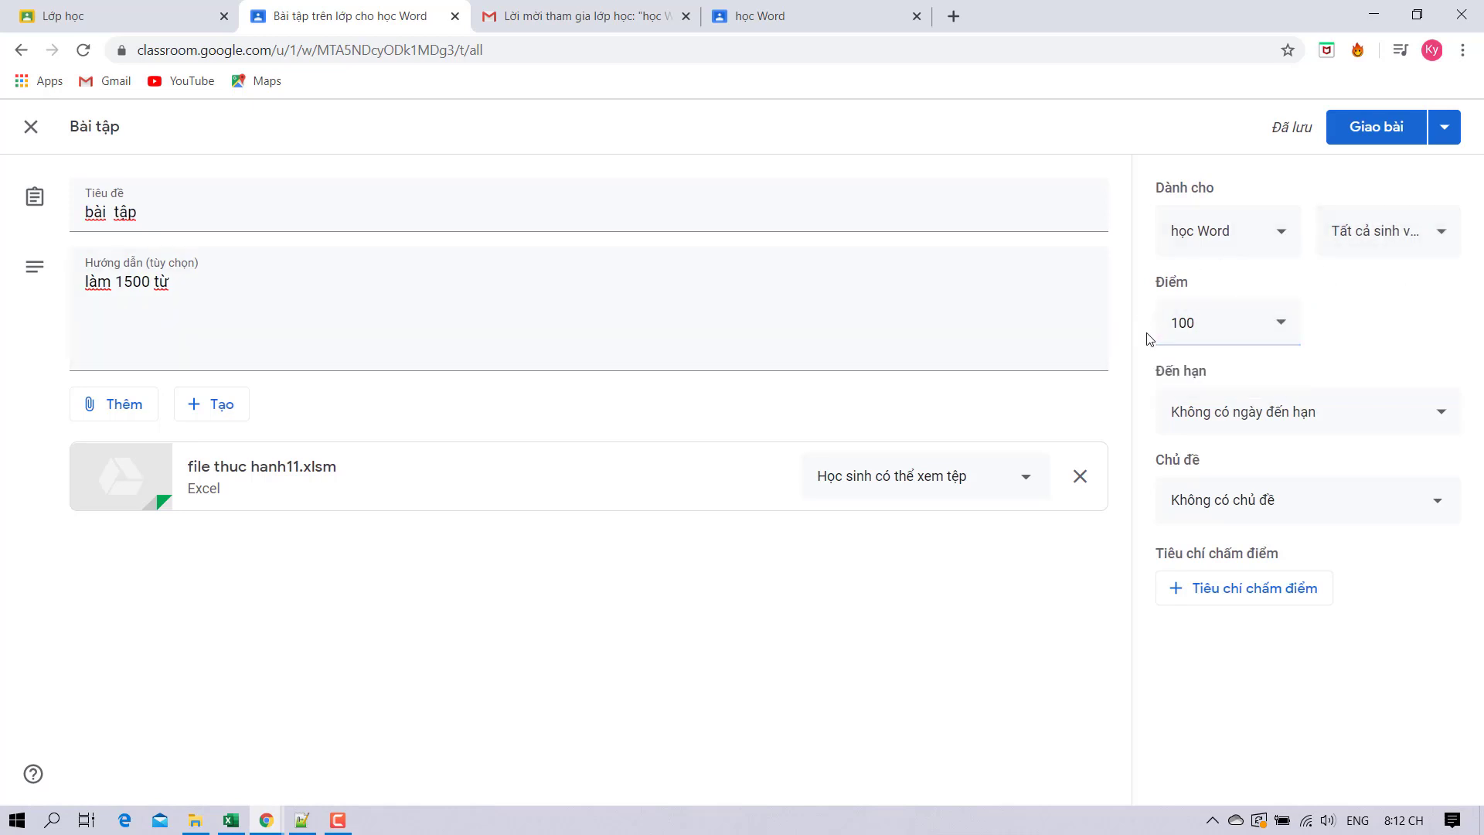
Set the assignment's due date to 27 June 2020.
left_click(1229, 412)
left_click(1306, 489)
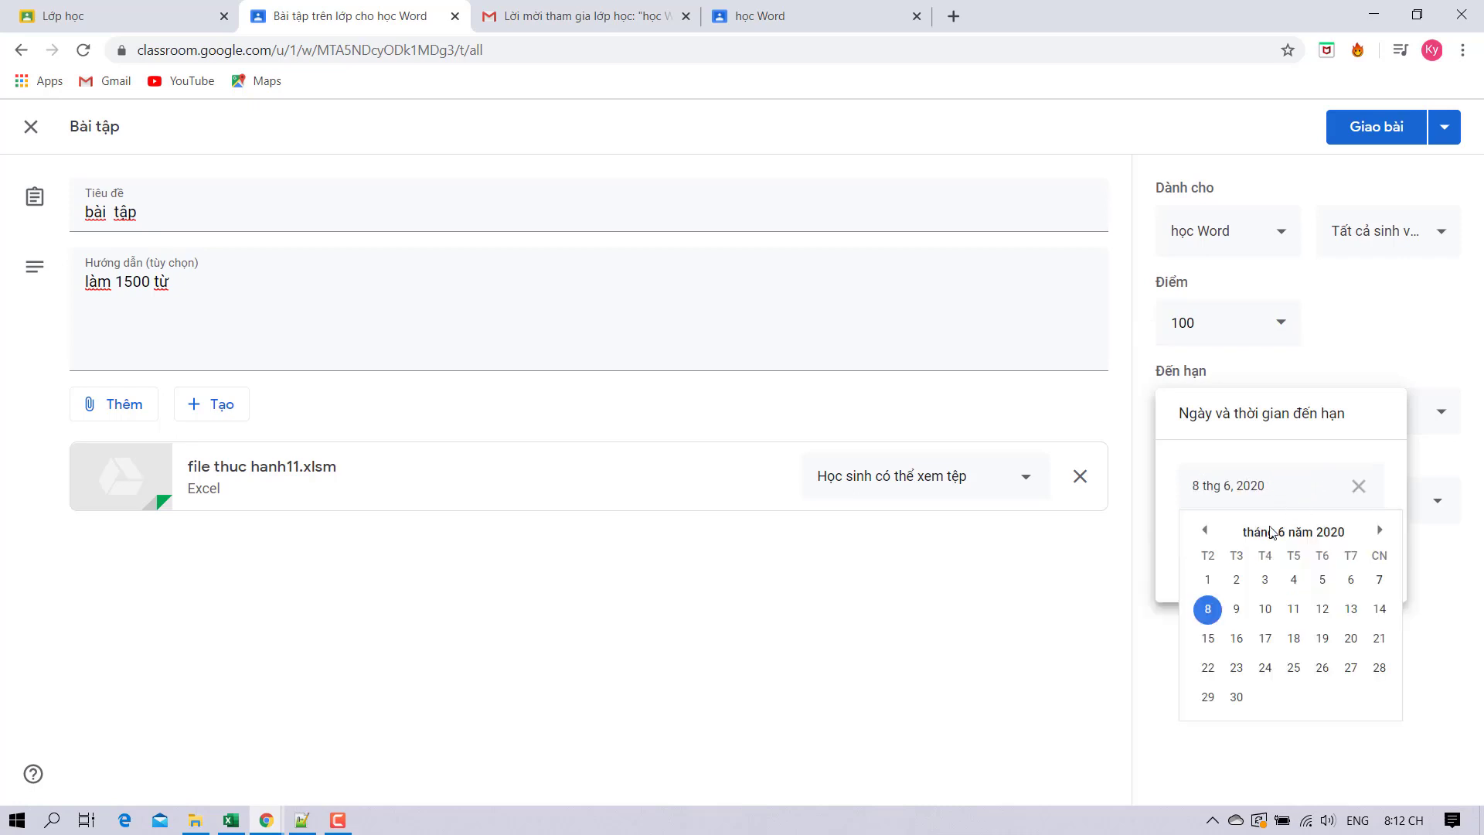
left_click(1351, 667)
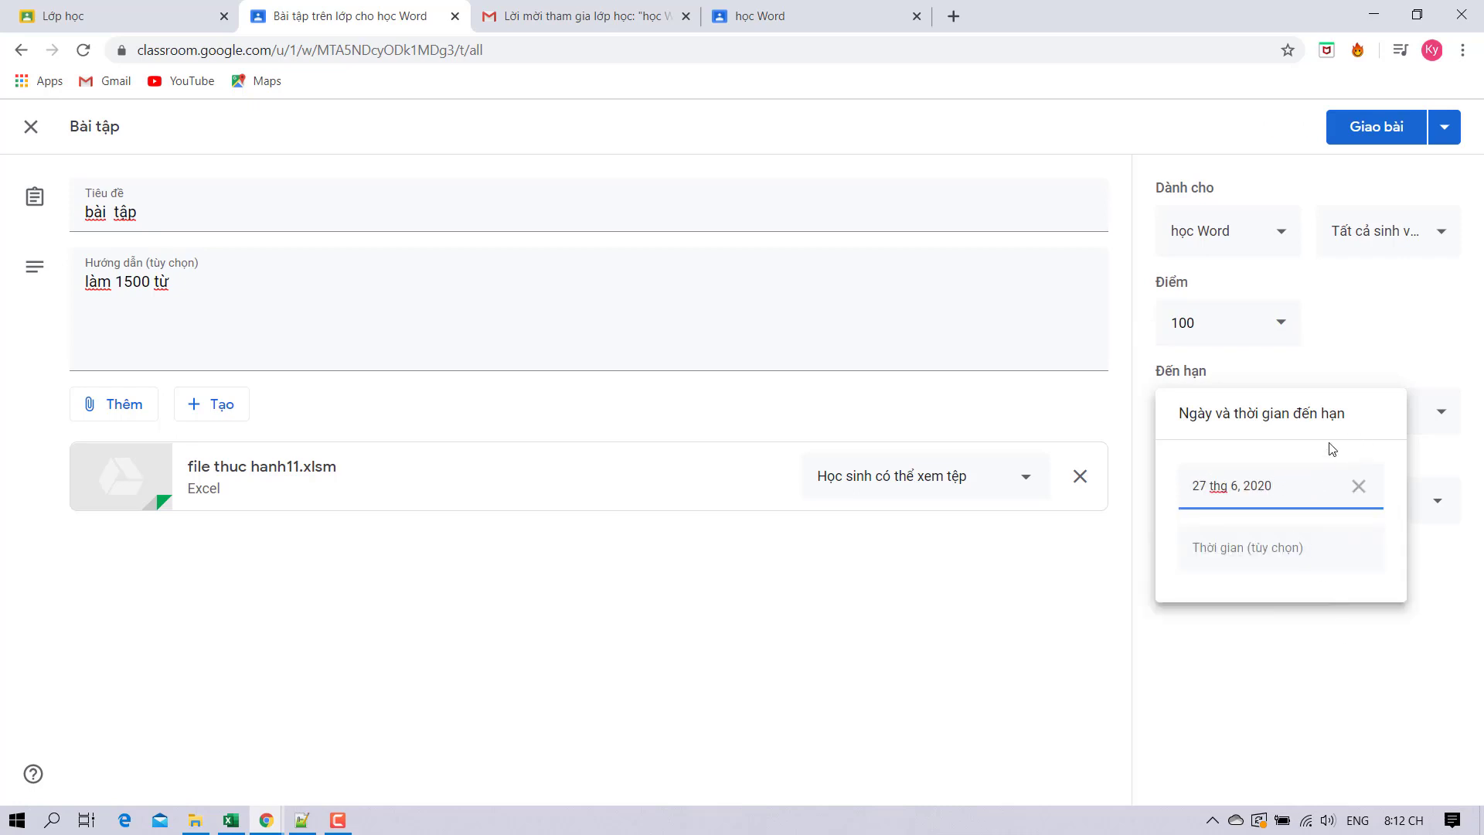
left_click(1298, 311)
left_click(1364, 328)
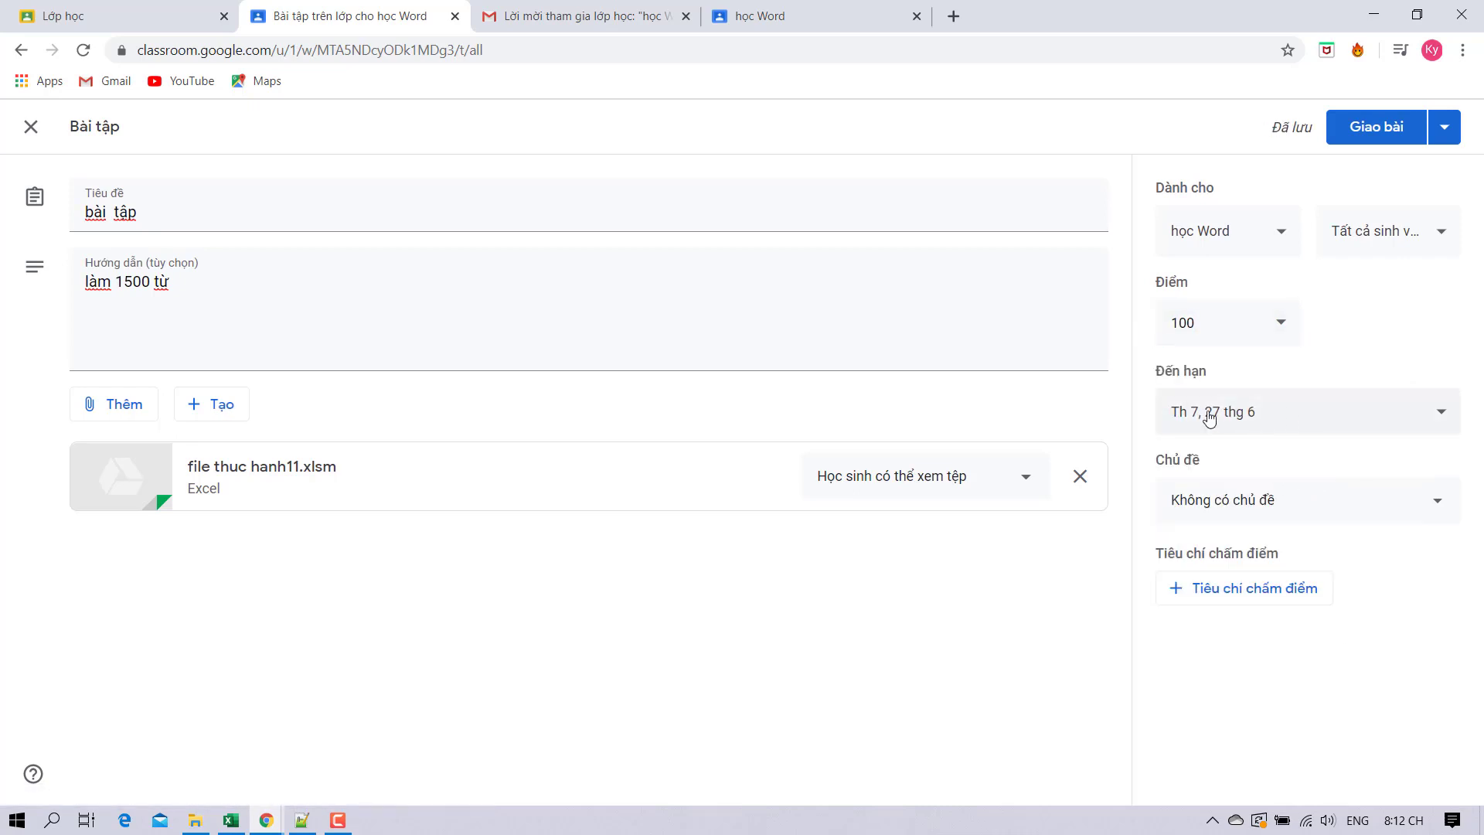
Leave the assignment without a topic or rubric and post it to học Word.
left_click(1209, 504)
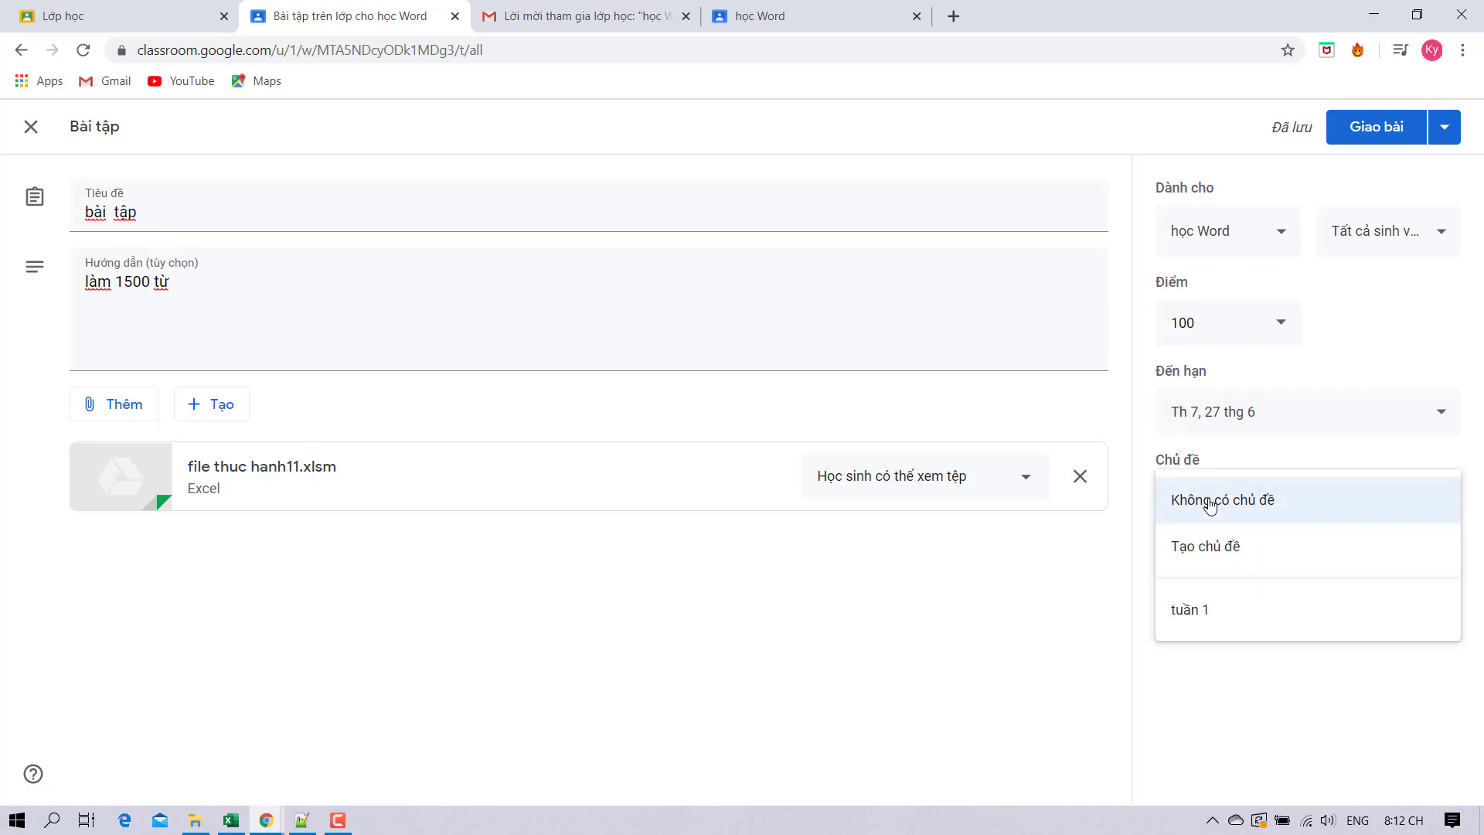
left_click(1149, 460)
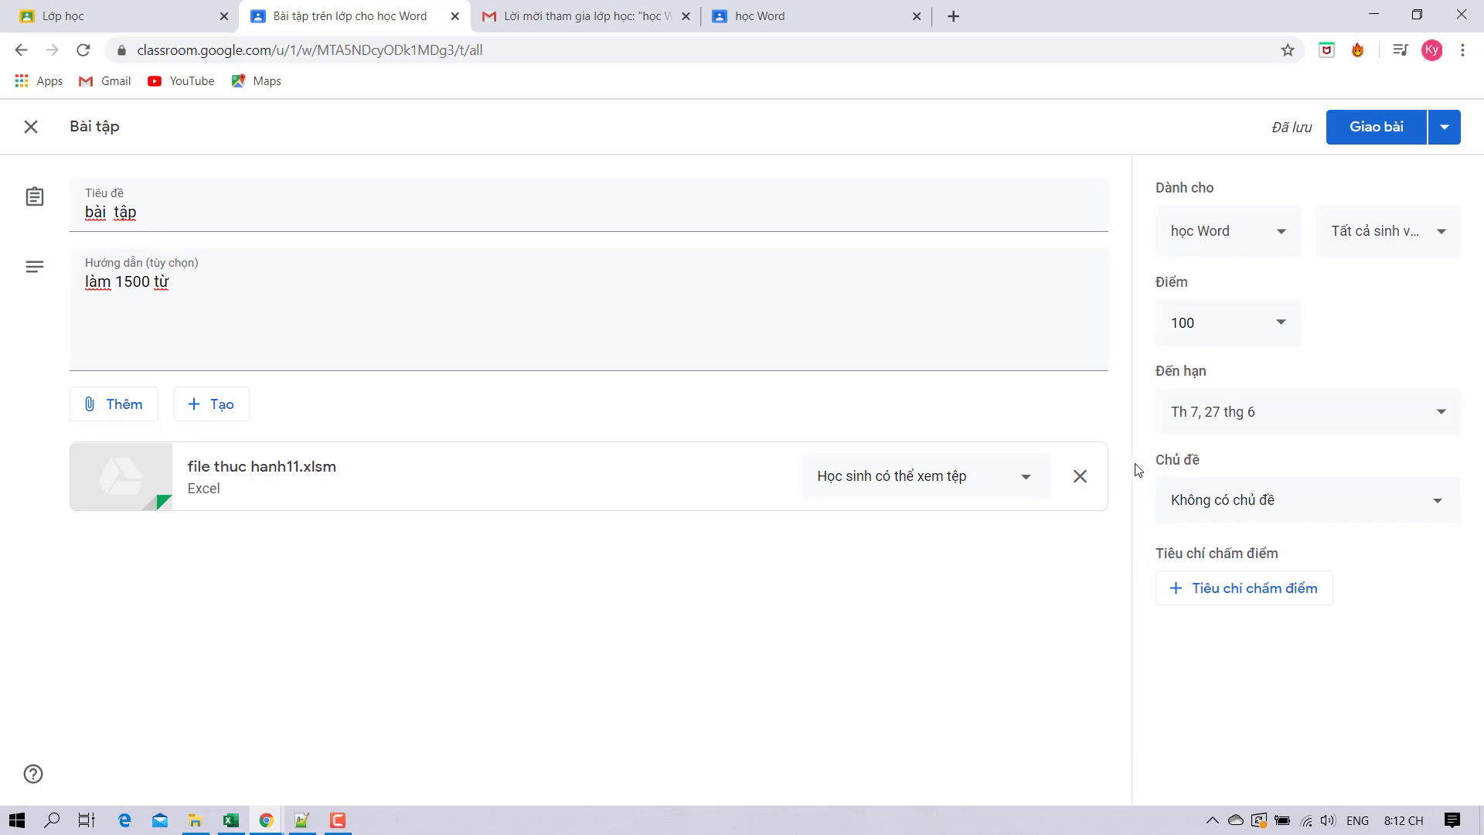
left_click(1177, 589)
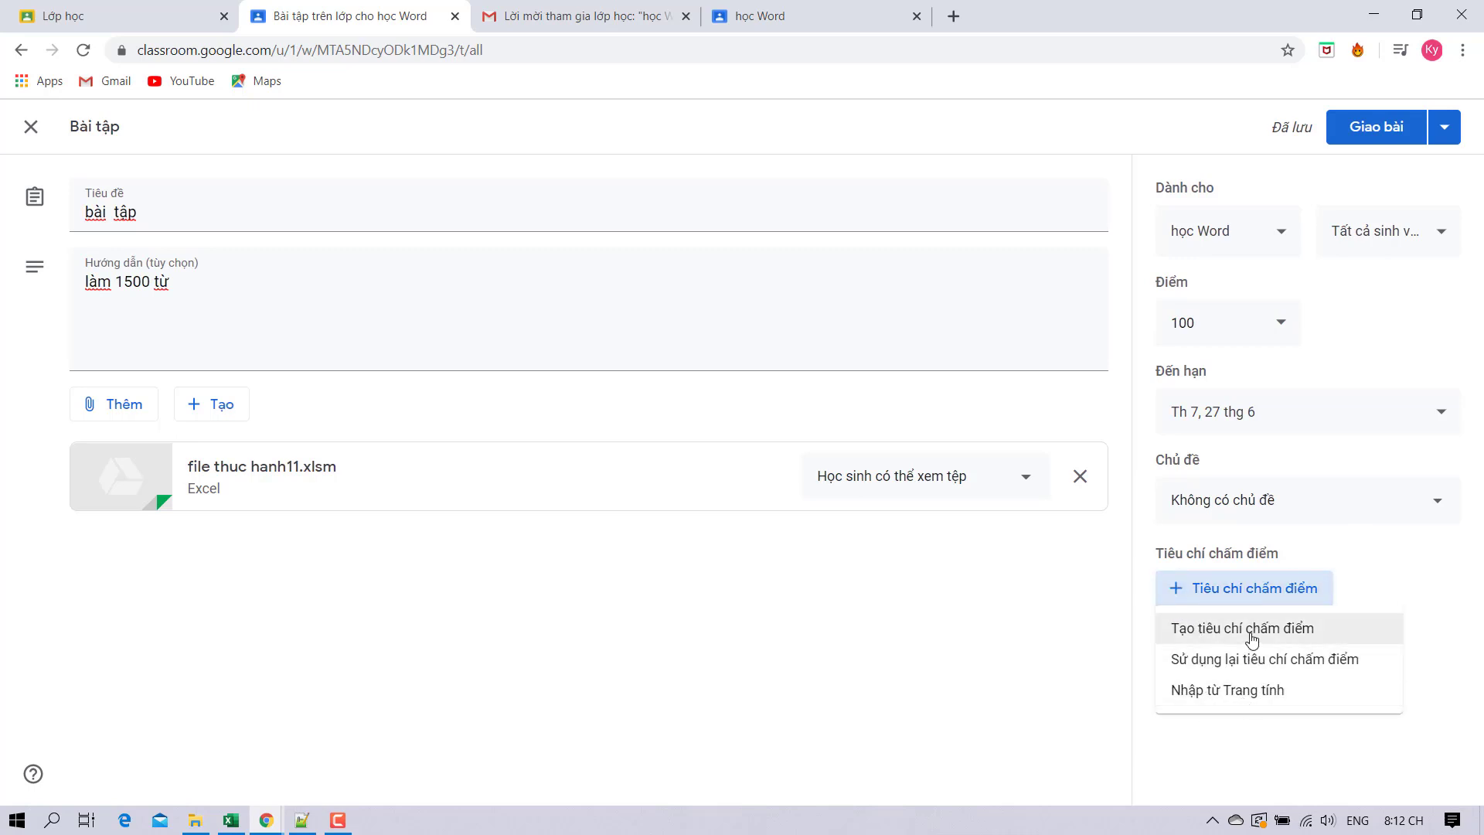
left_click(1068, 574)
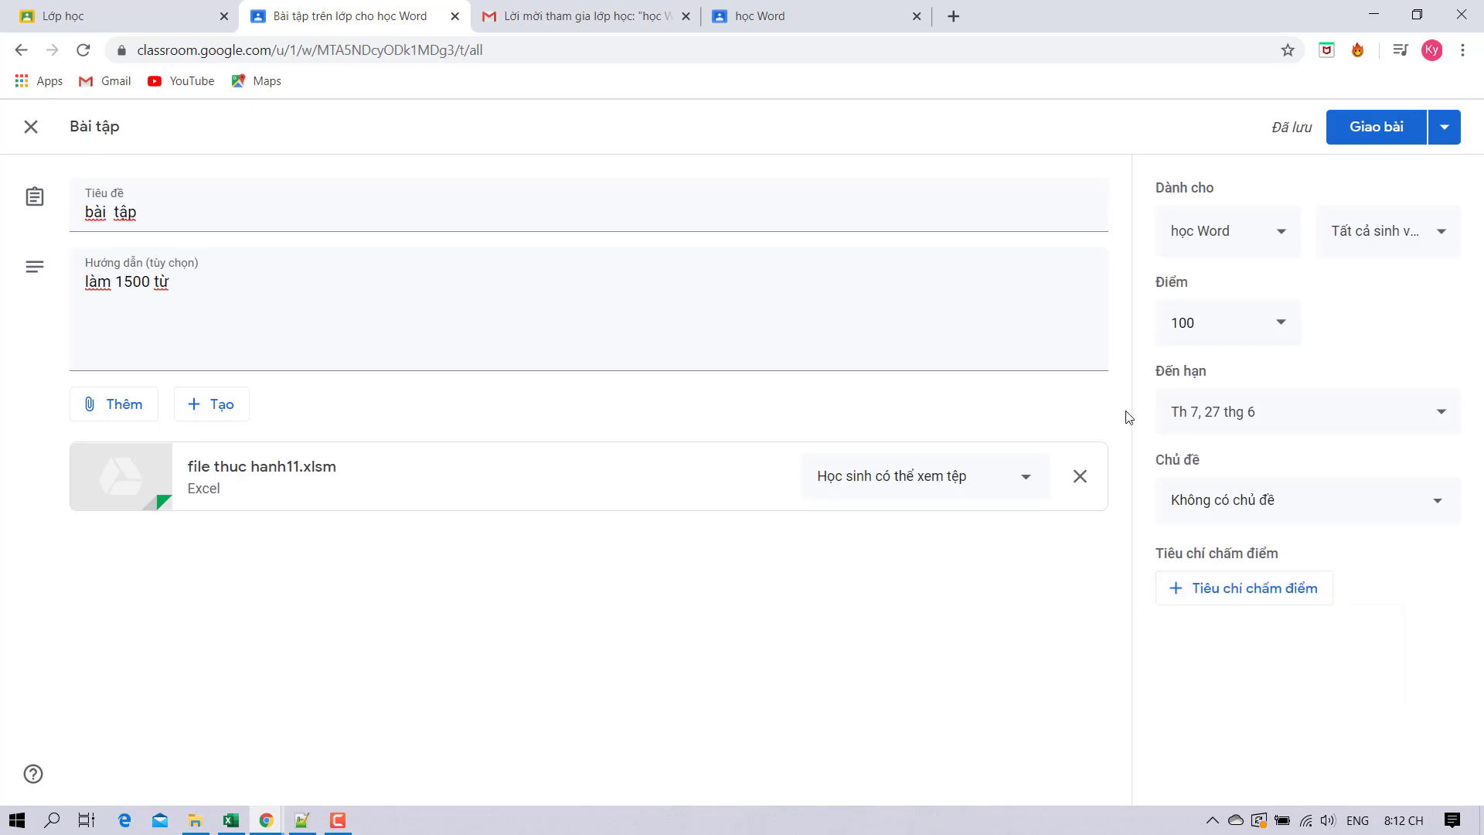
left_click(1380, 128)
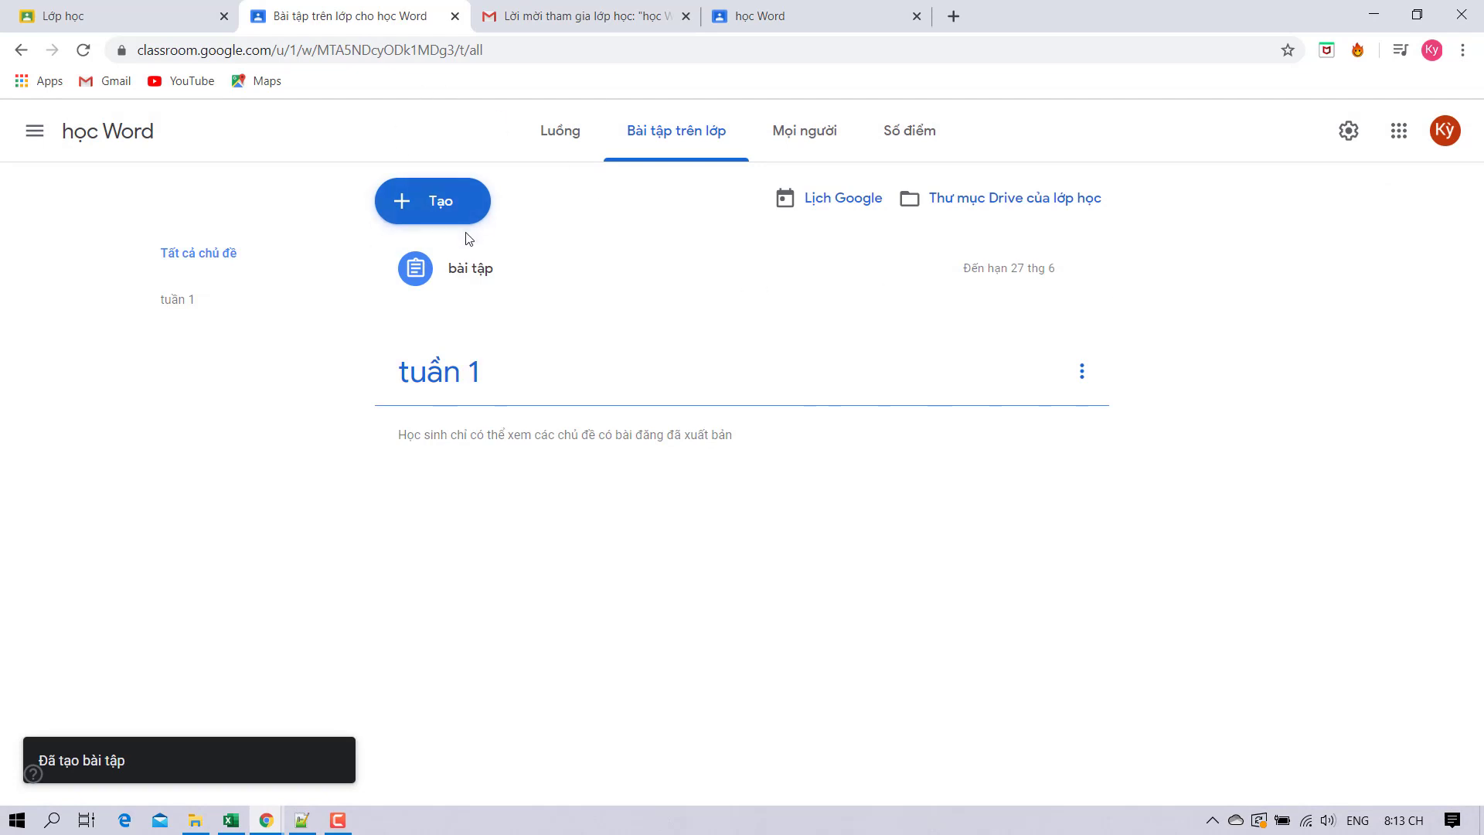
Create a new quiz assignment for học Word titled 'bài tập trắc nghiệm'.
left_click(476, 200)
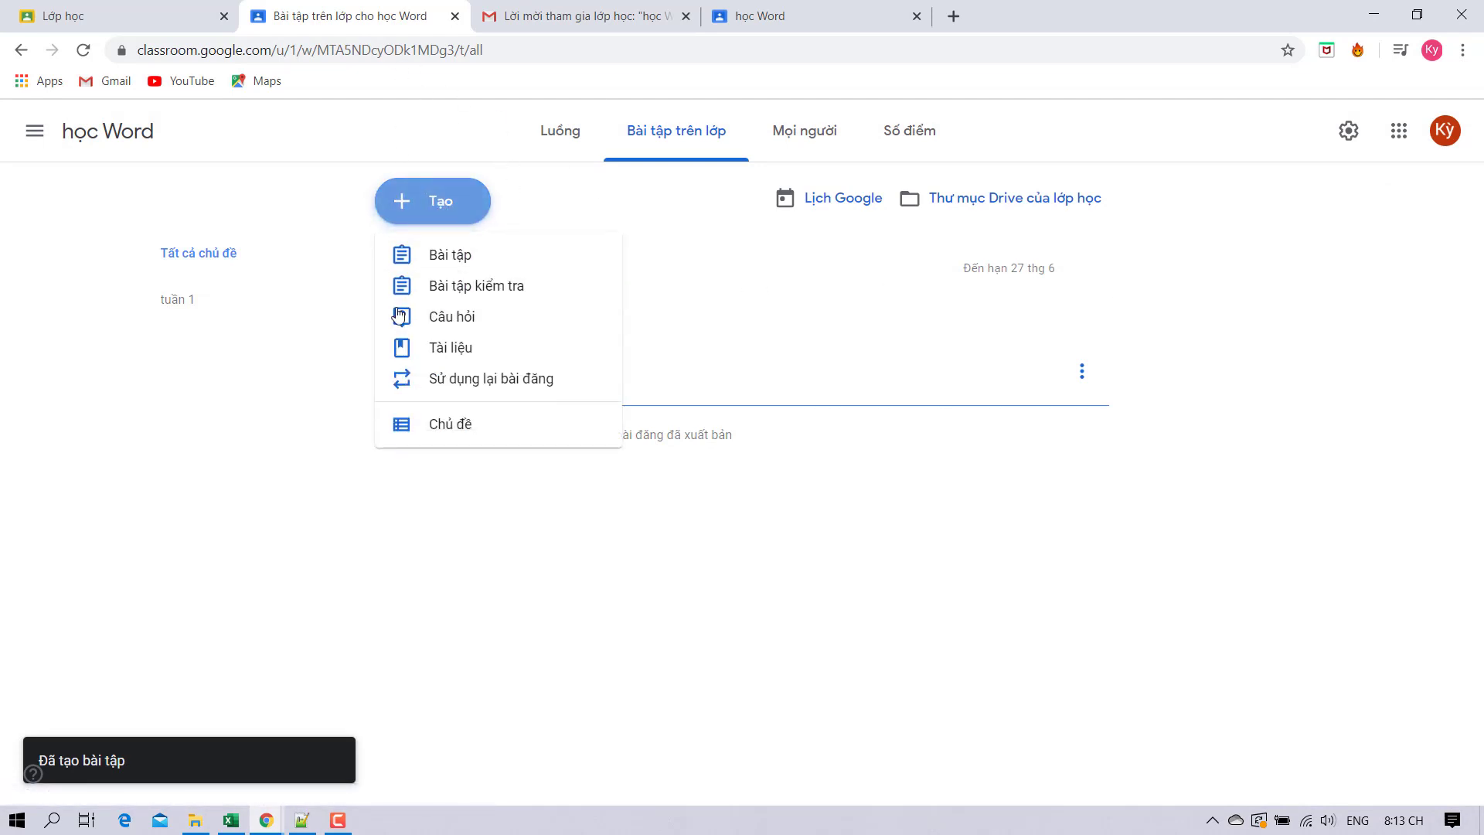
left_click(440, 294)
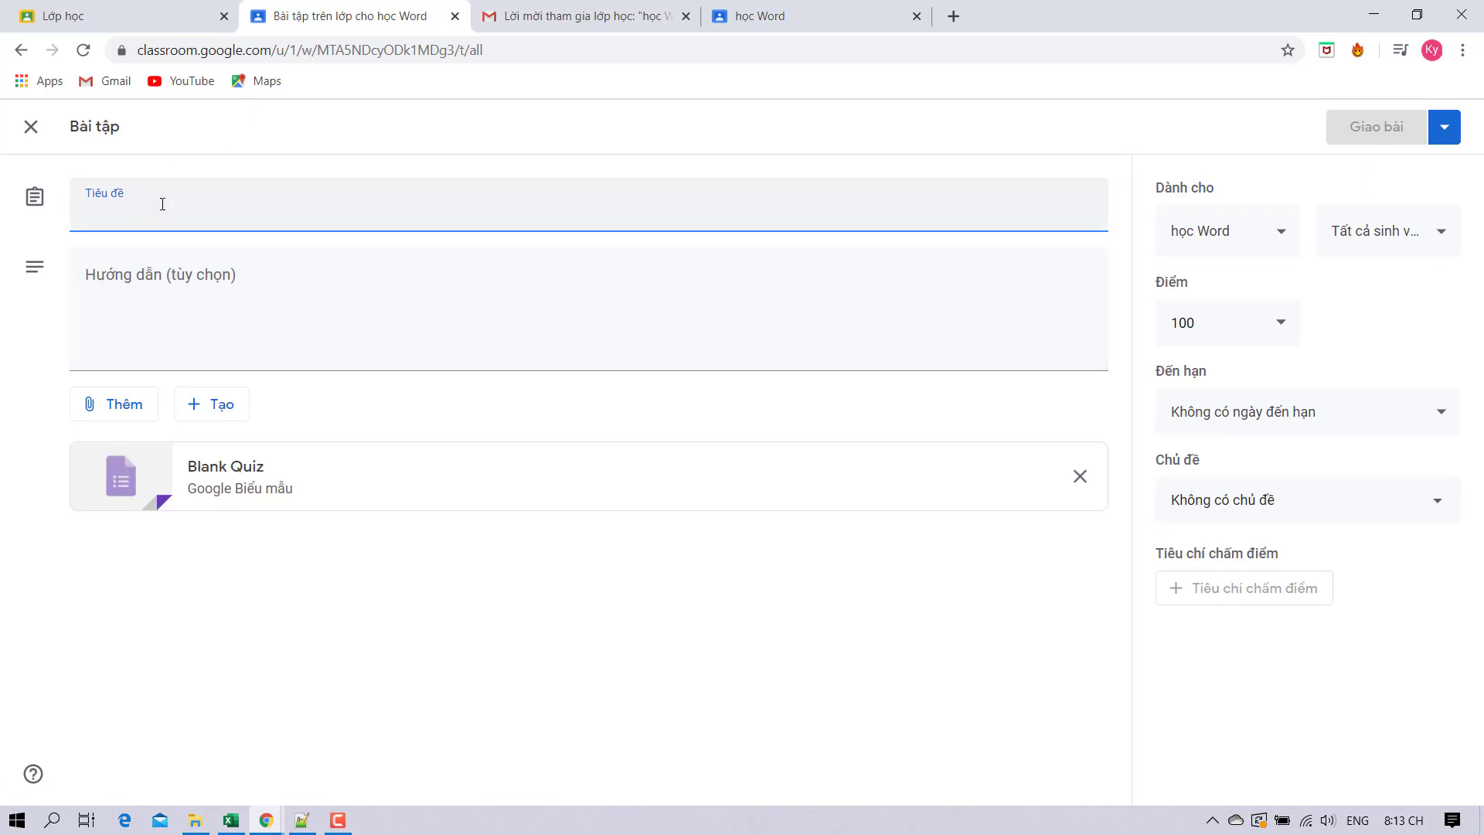
type("bai")
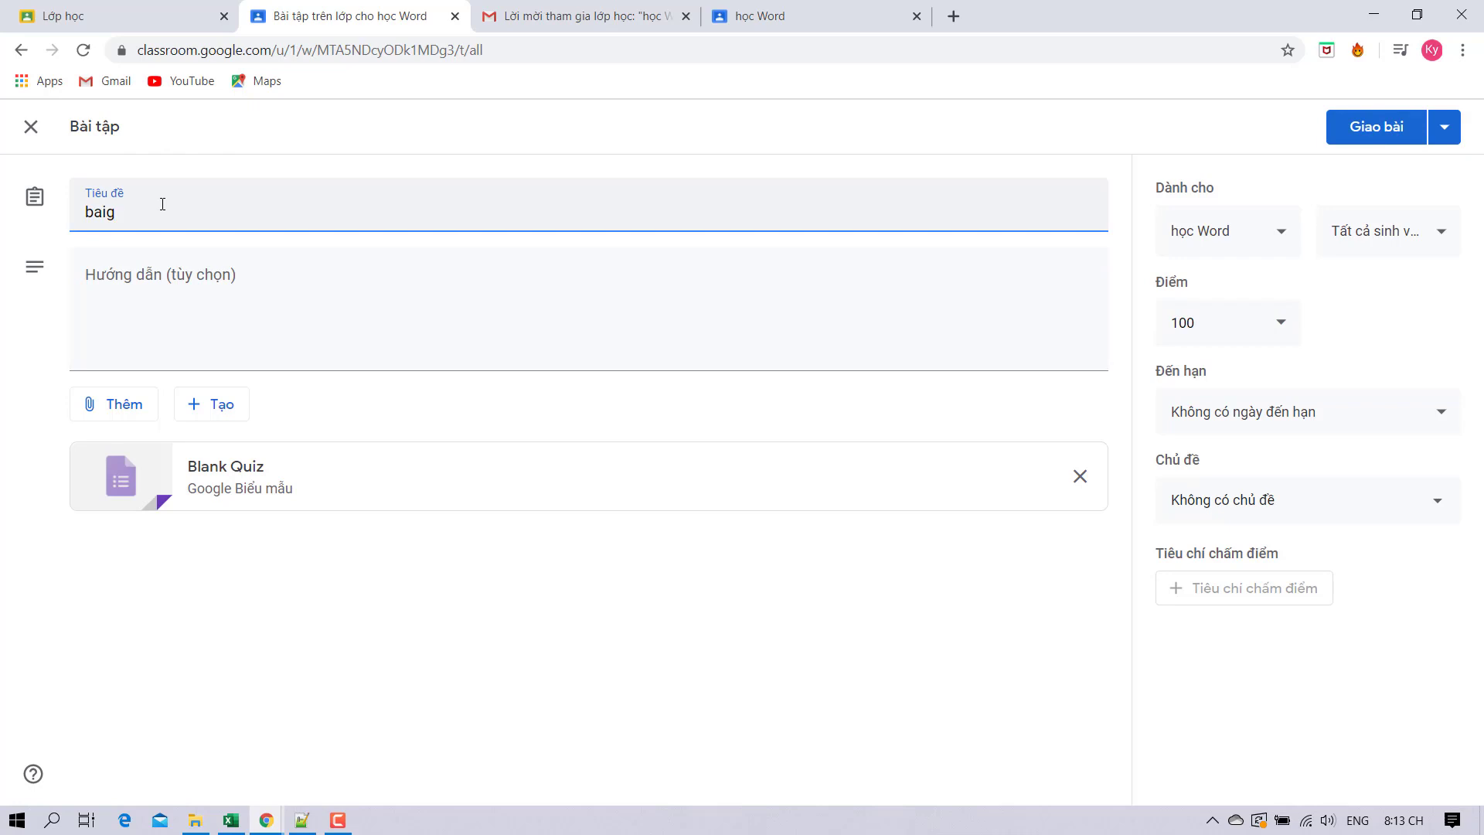
type("g")
key("BackSpace")
type("tap  trắc nghiệm")
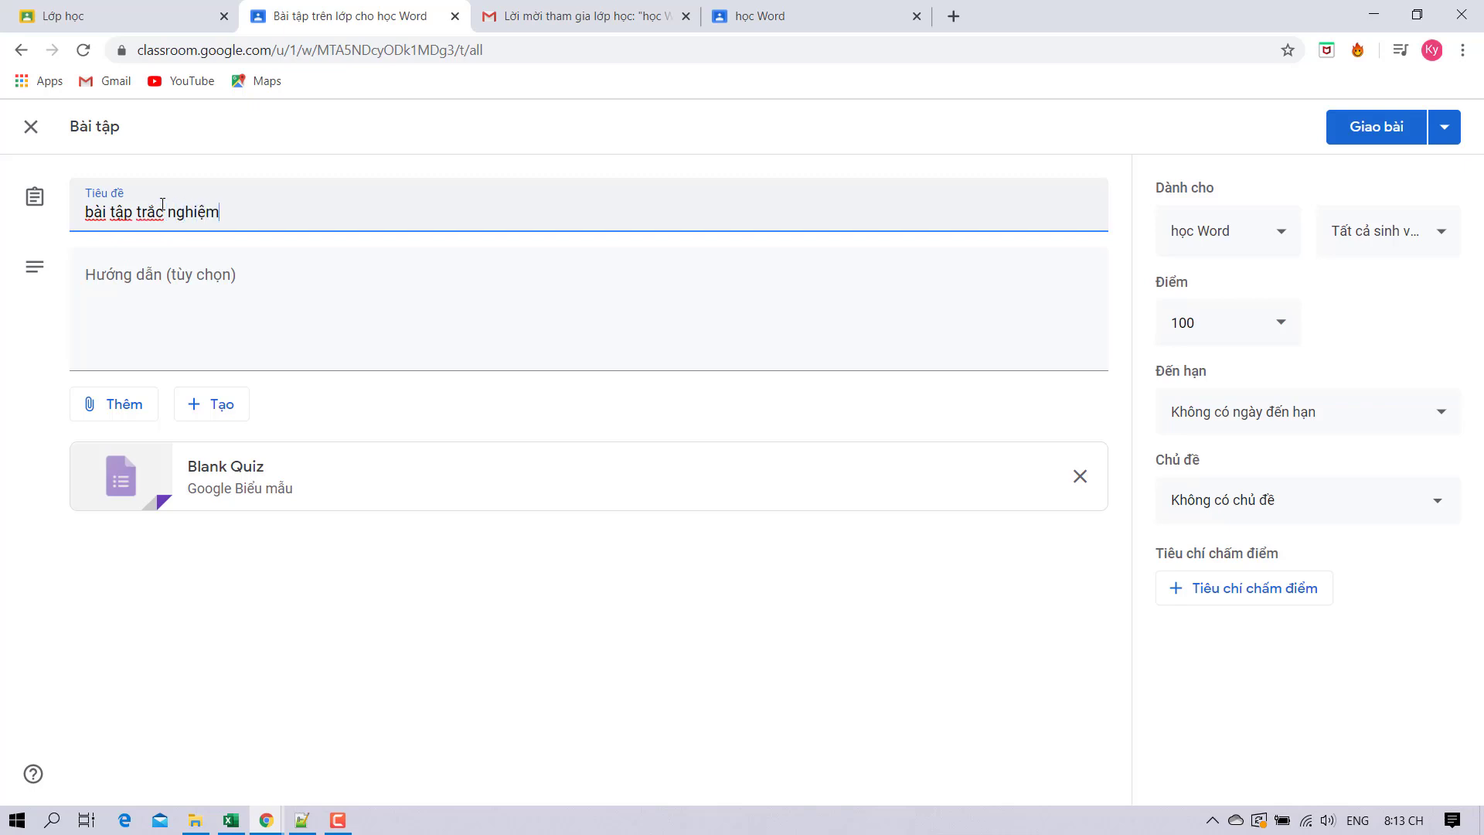
left_click(263, 355)
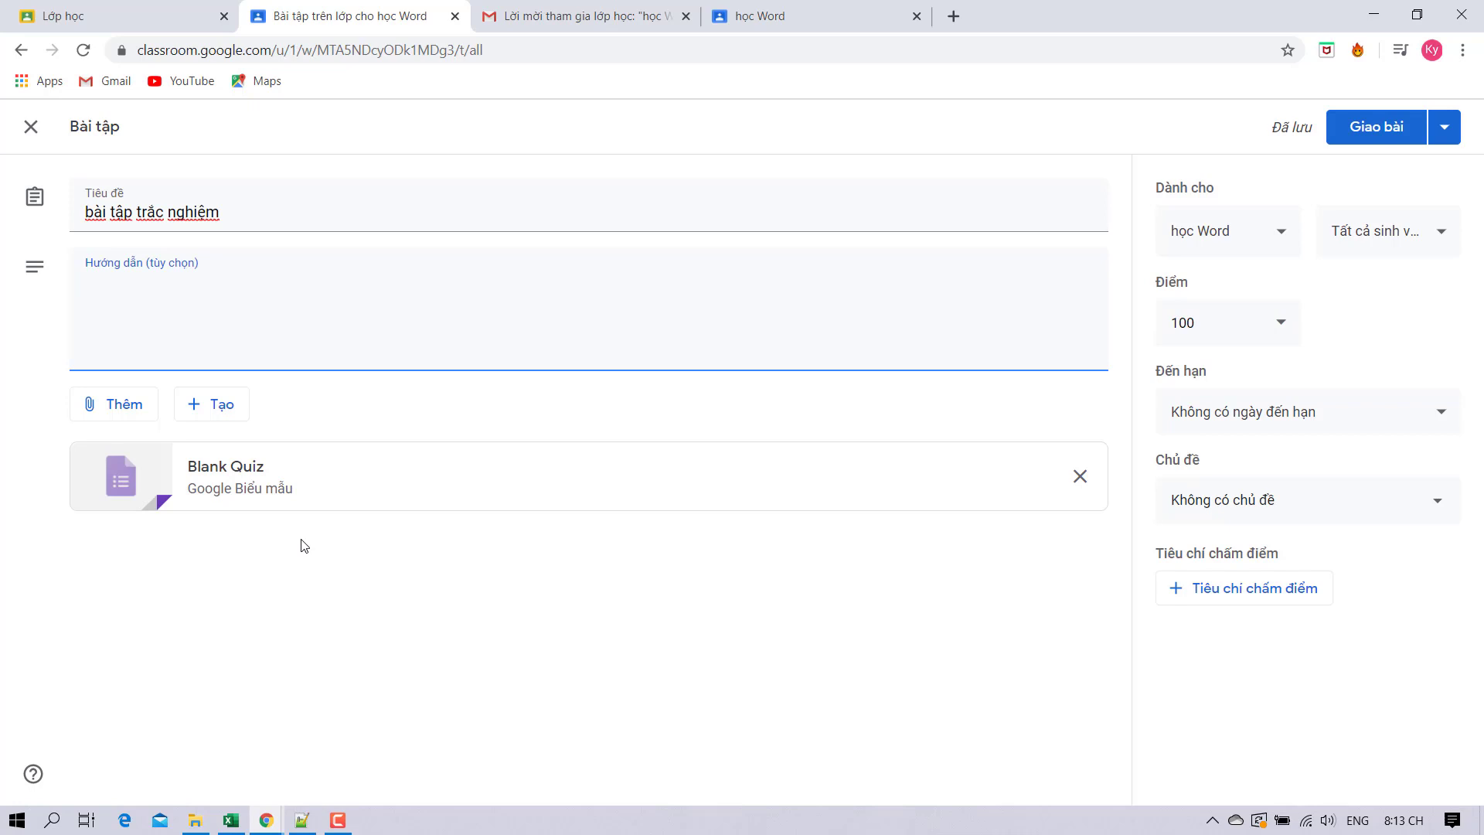
Open the attached Blank Quiz in Google Forms and dismiss the introduction popup.
left_click(341, 477)
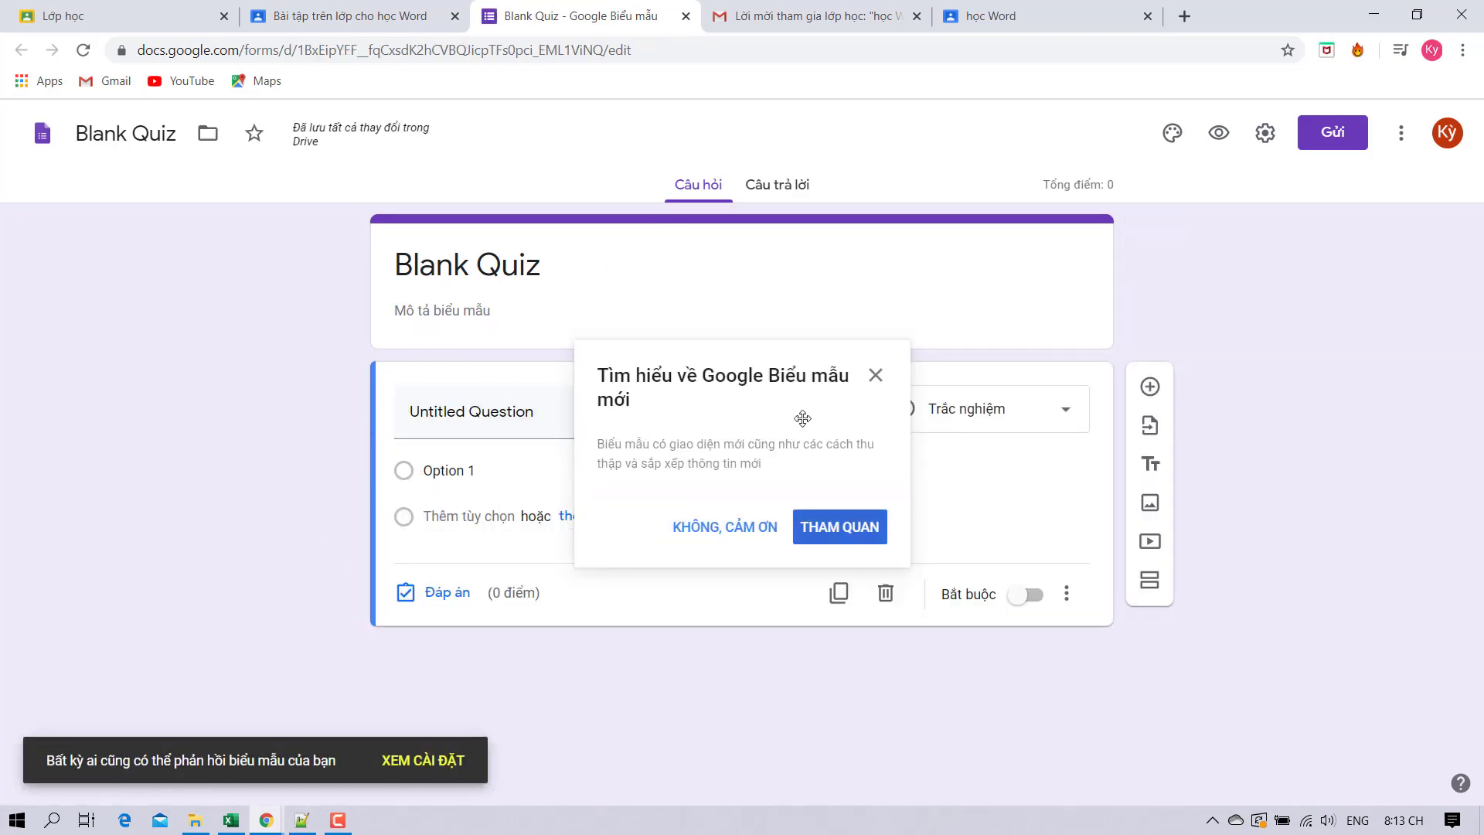
left_click(876, 377)
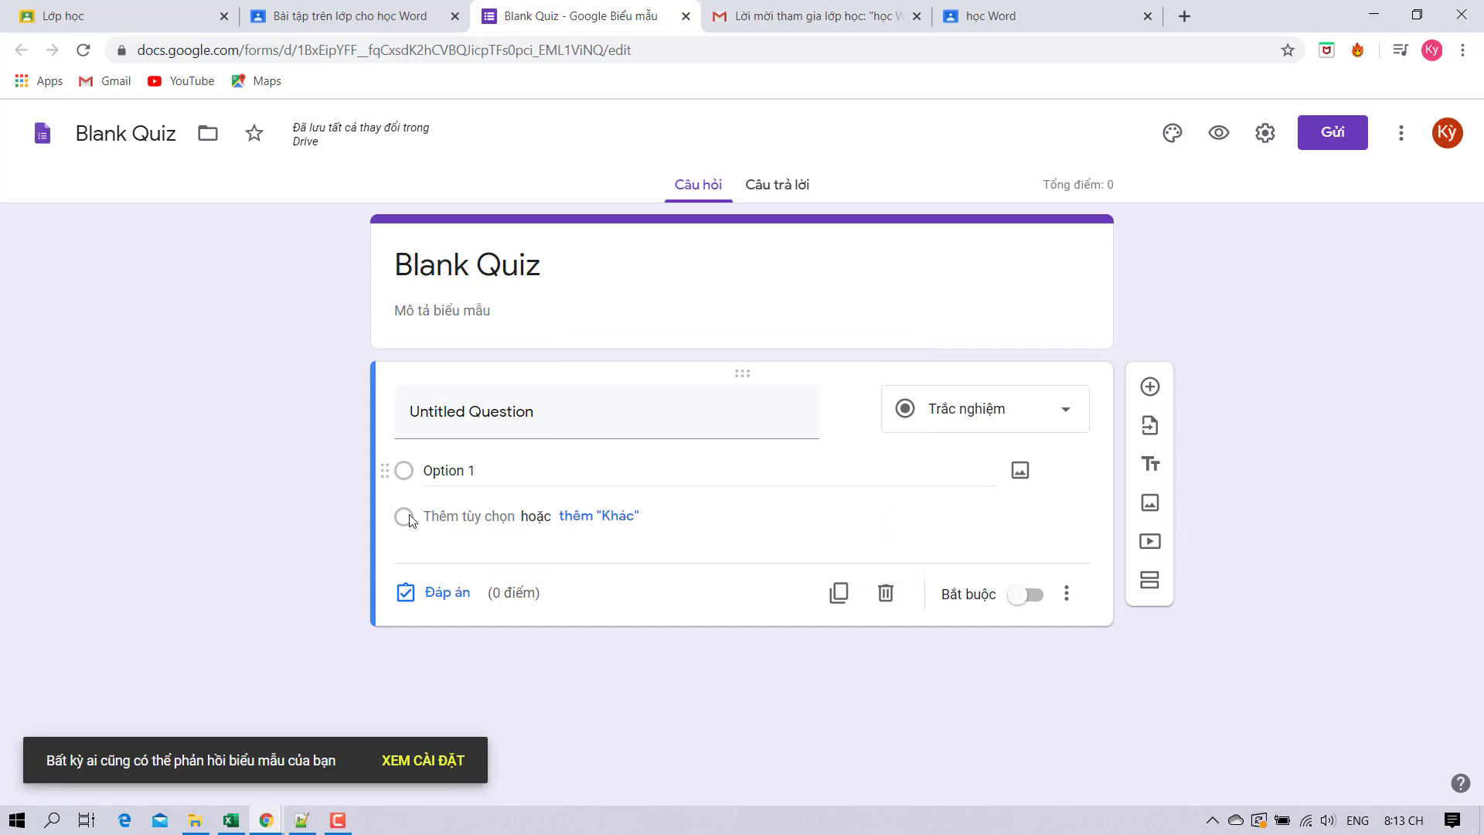
left_click(410, 476)
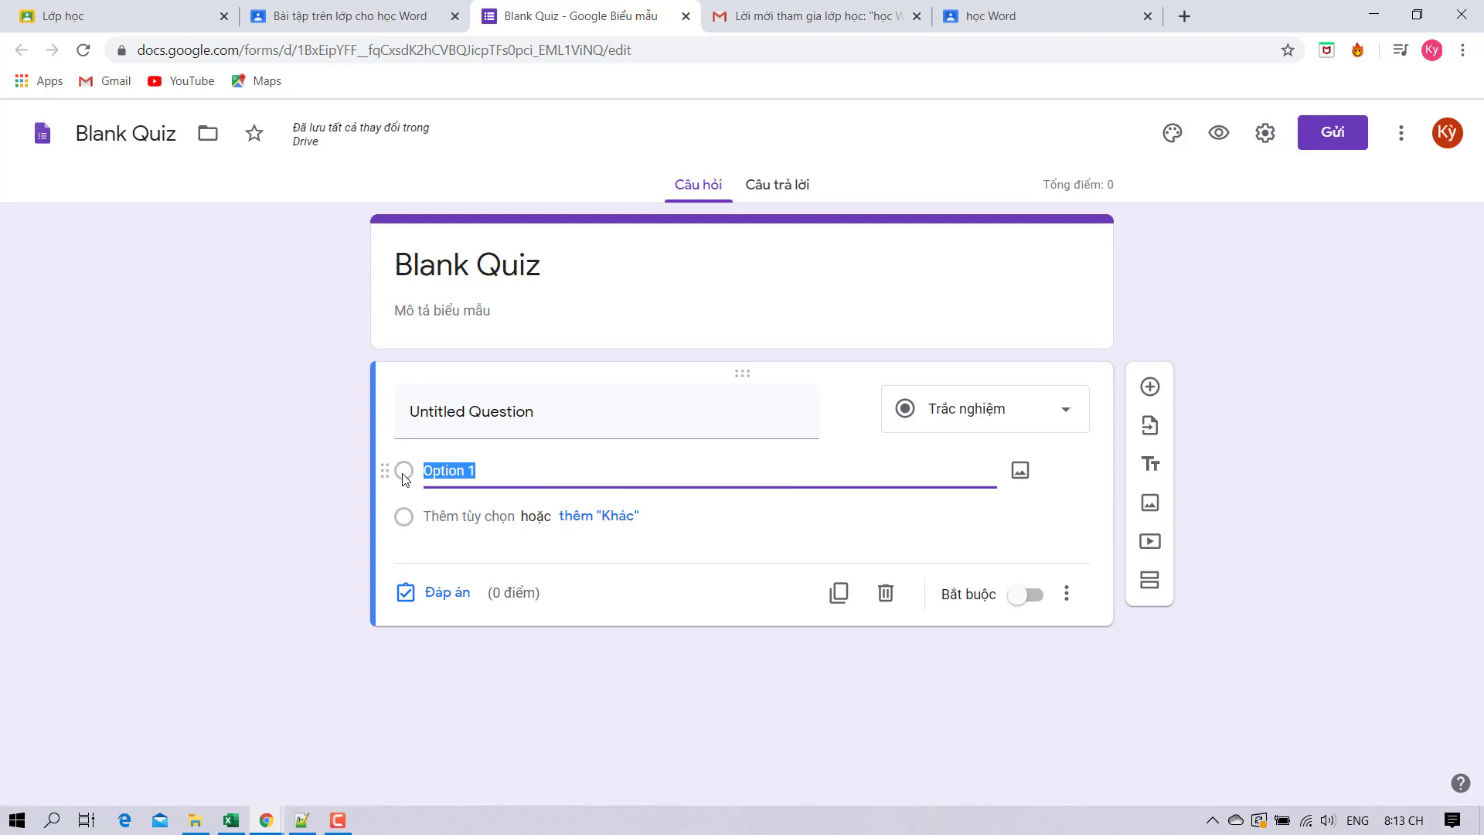
left_click(916, 409)
left_click(765, 305)
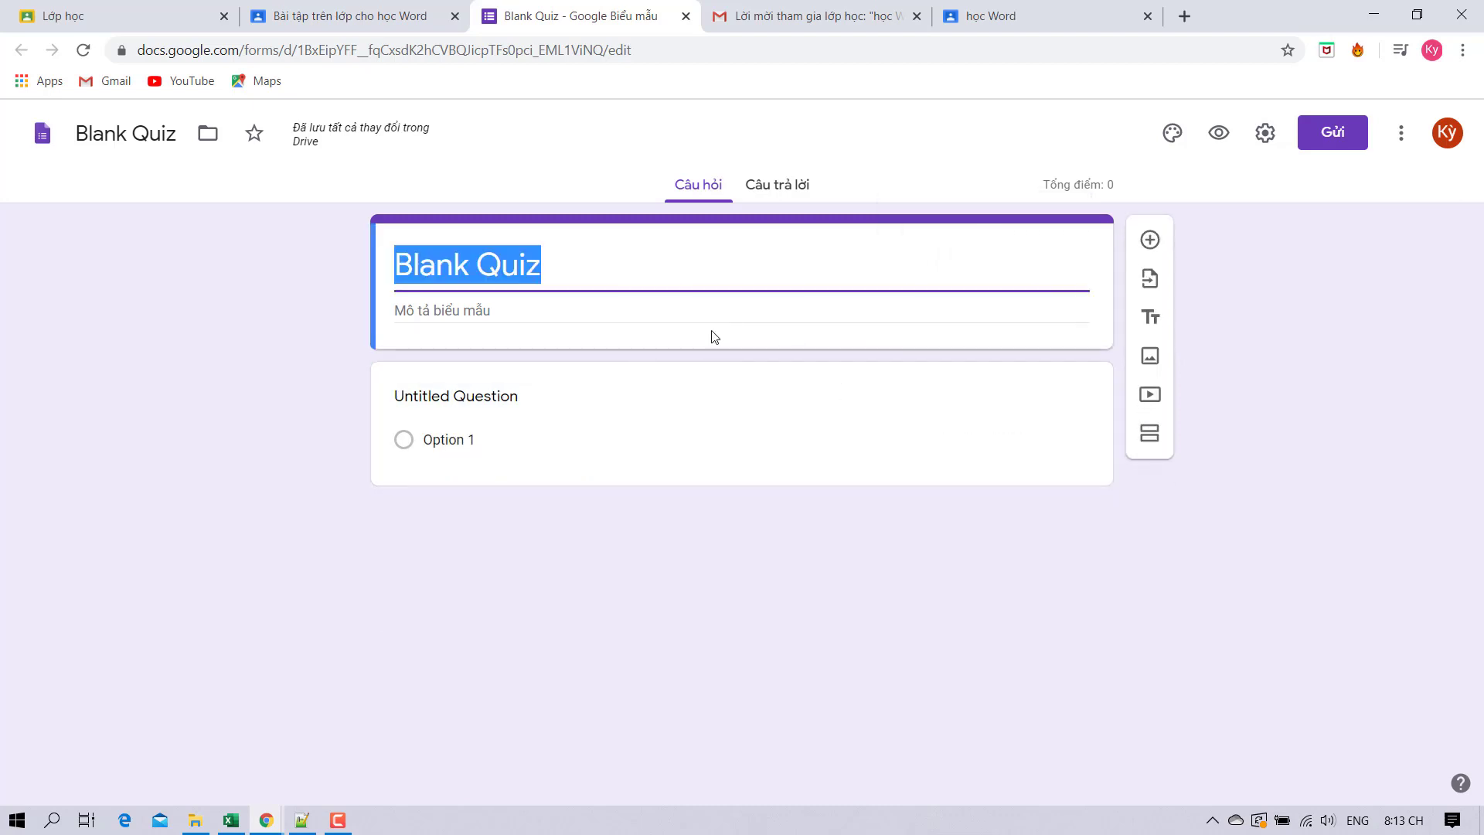
left_click(515, 336)
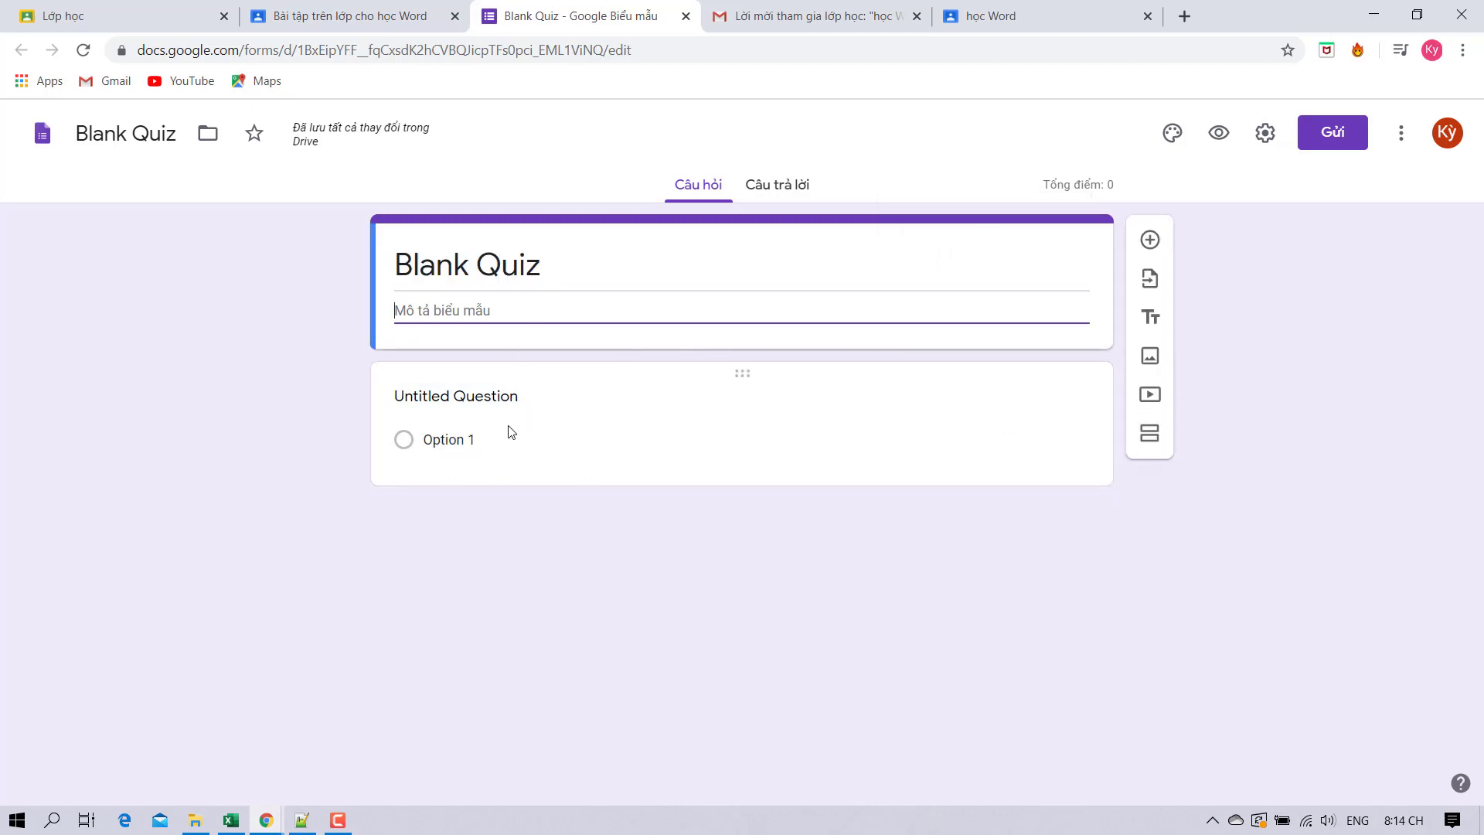
left_click(463, 396)
Name the first question 'cau 1' and add an Other choice plus options 2, 3 and 4.
type("cau 1")
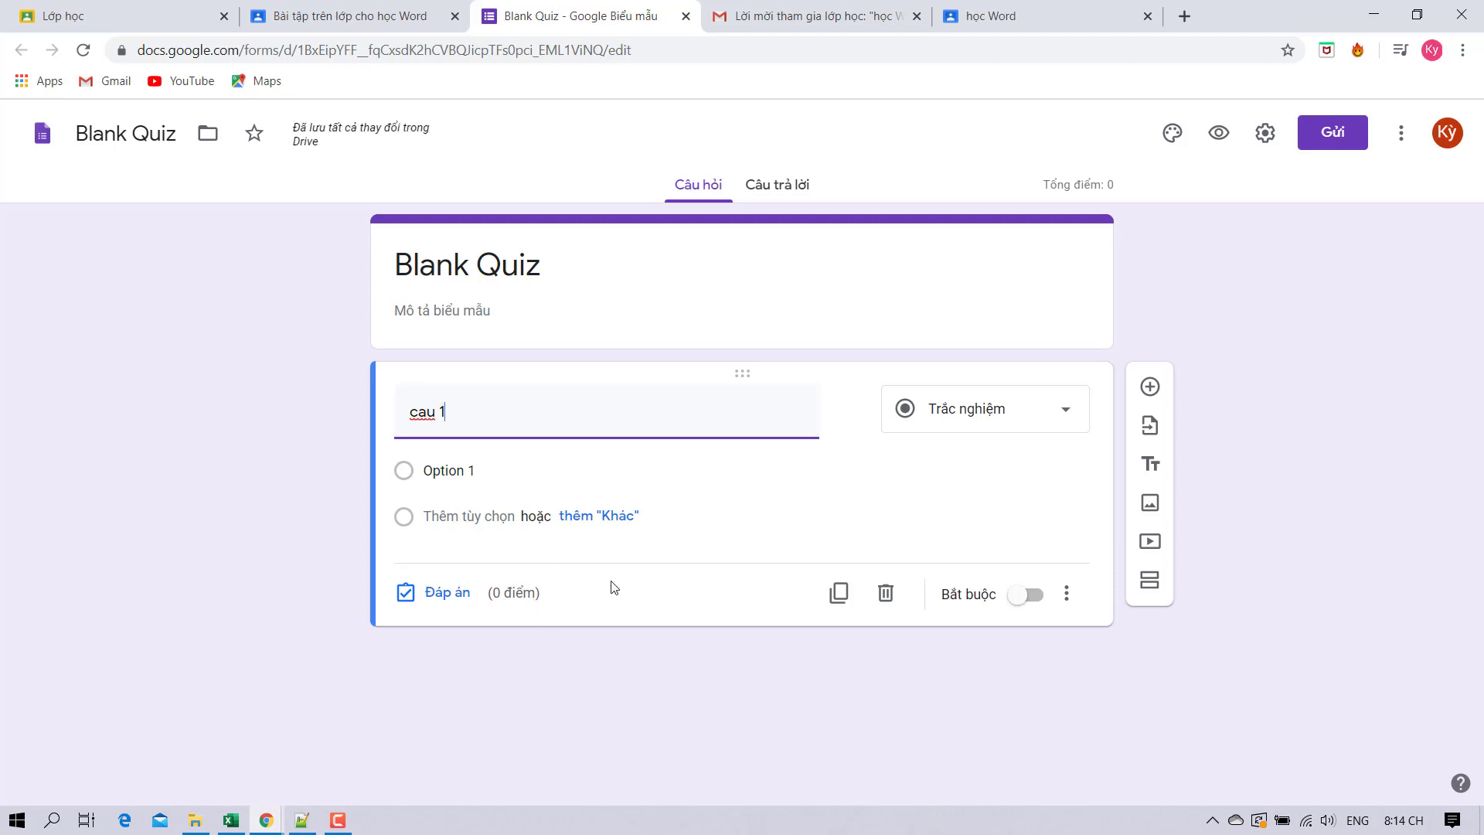
left_click(862, 471)
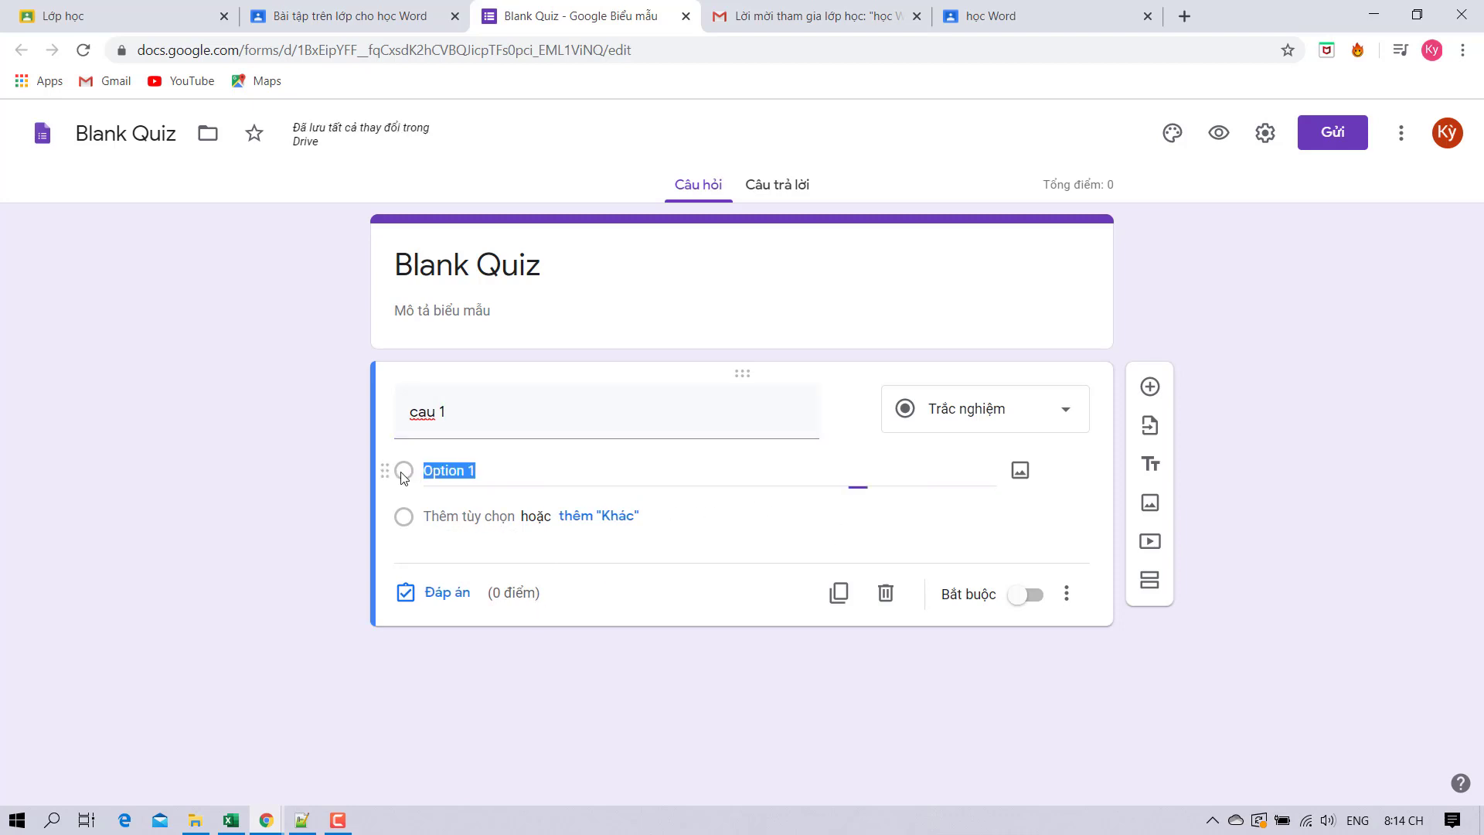
left_click(602, 525)
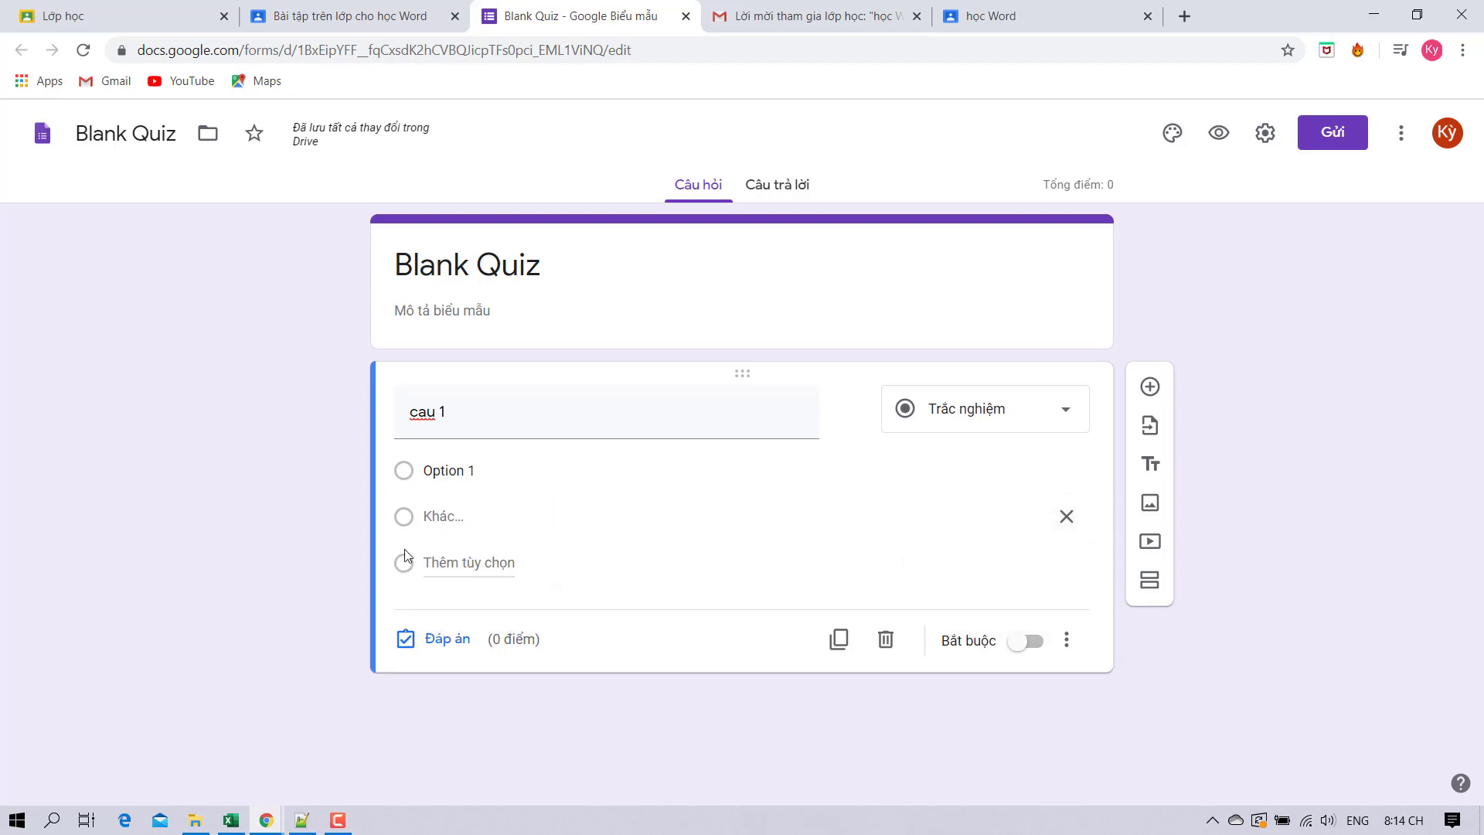
left_click(461, 564)
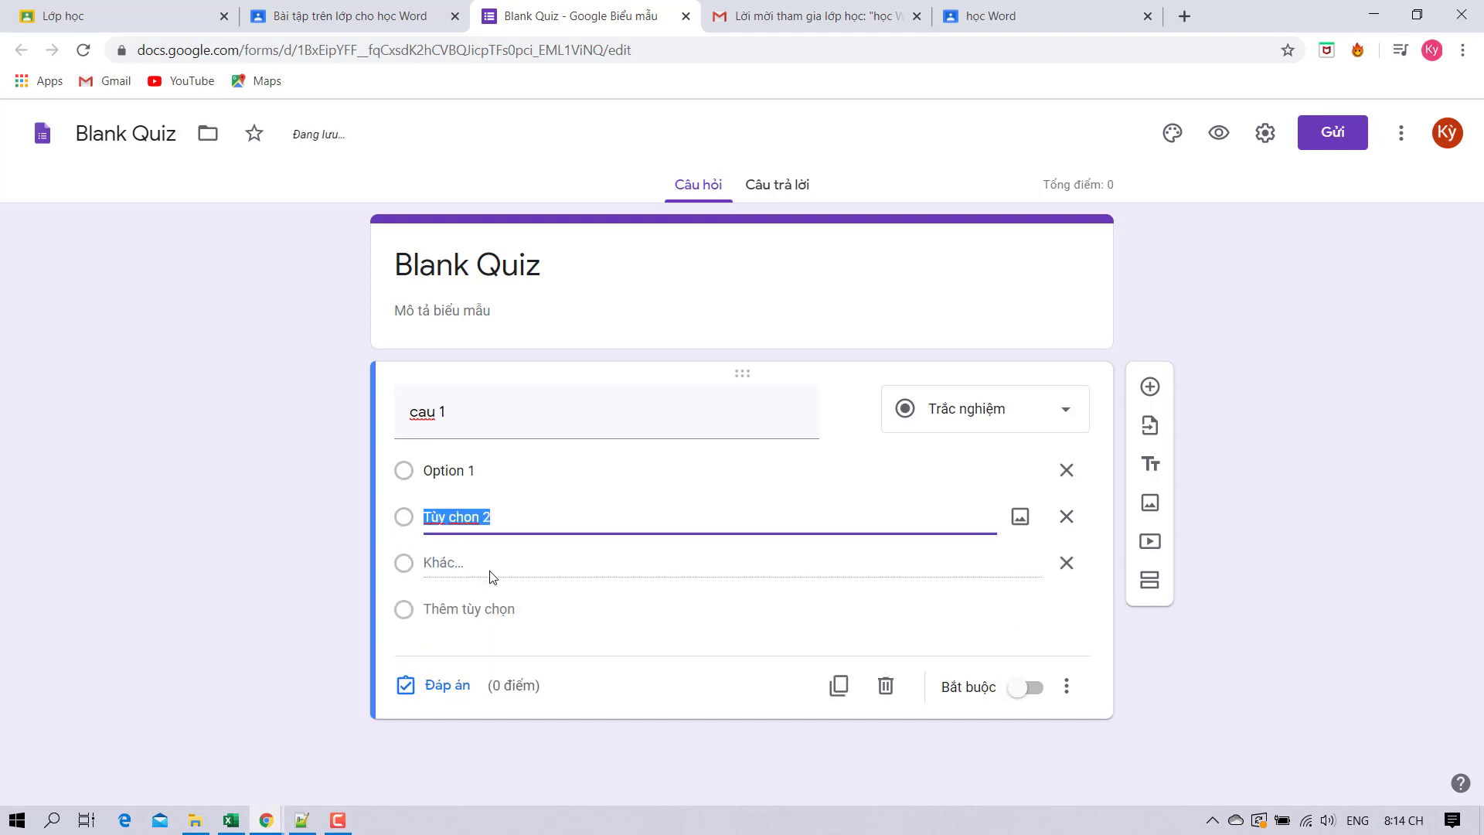
left_click(484, 609)
left_click(477, 651)
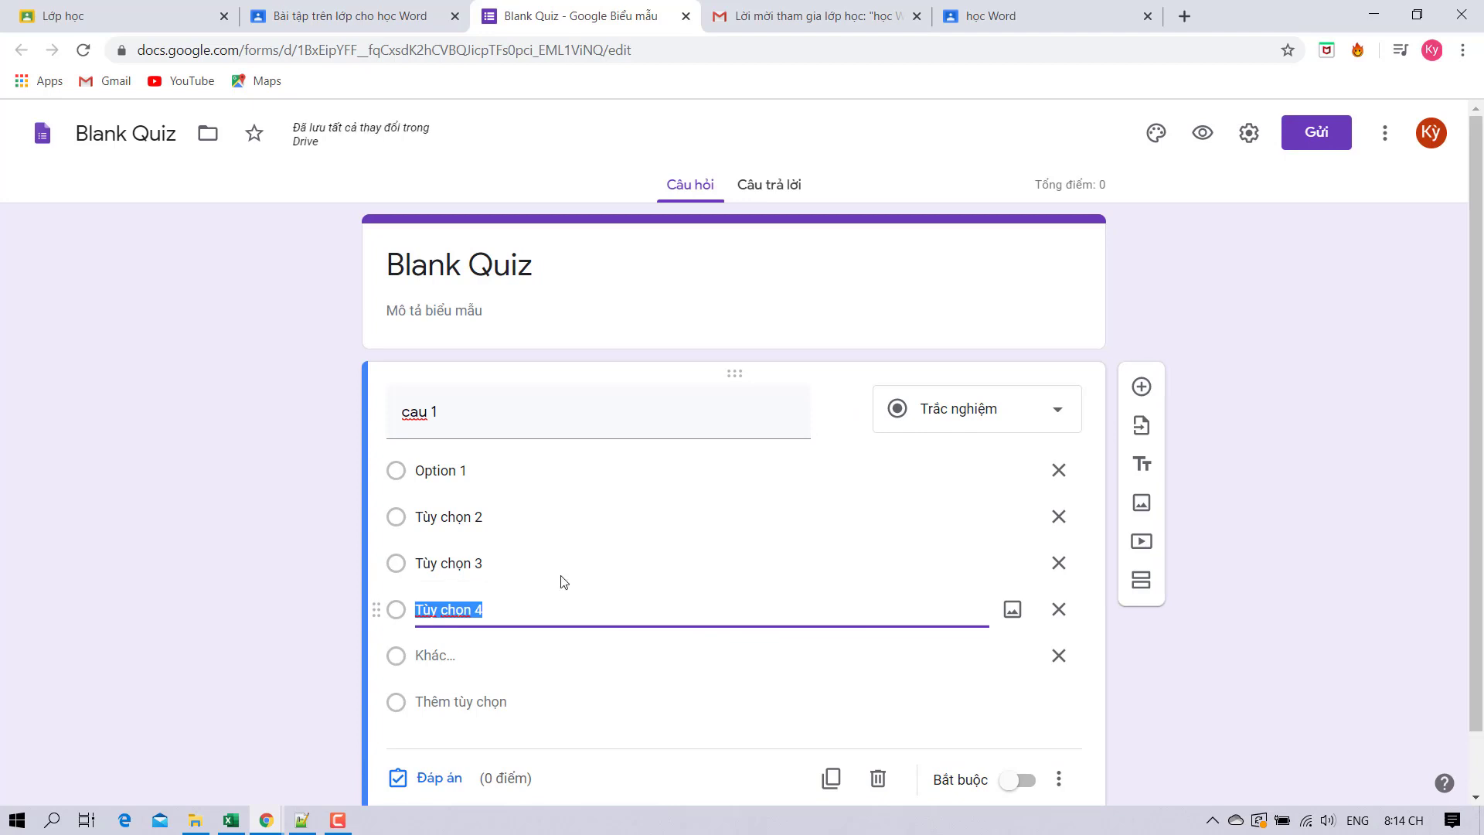
Check the quiz's Câu trả lời (responses) tab, then return to the questions.
scroll(649, 510, "down", 1)
left_click(257, 405)
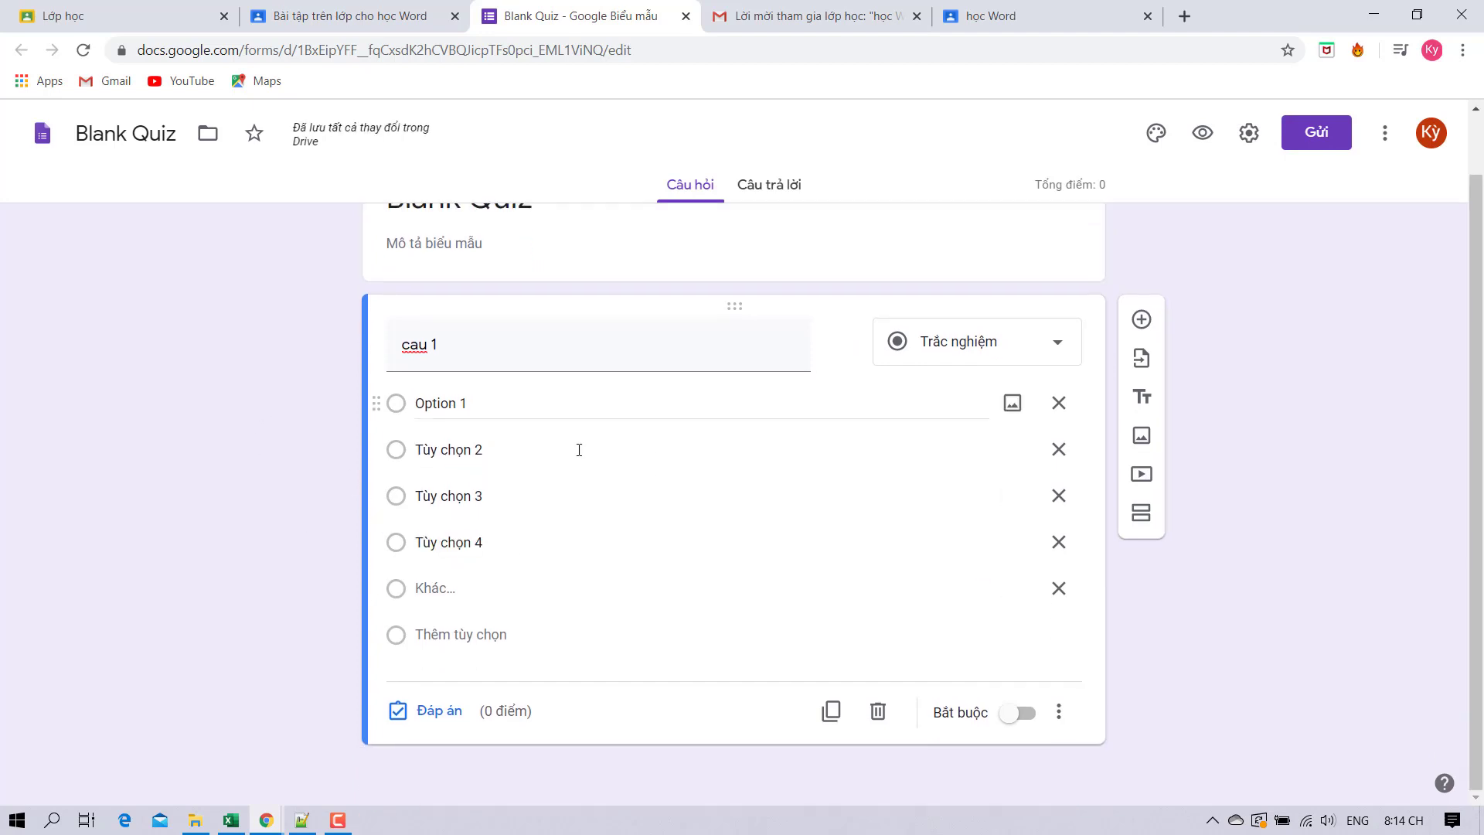
scroll(1141, 339, "up", 1)
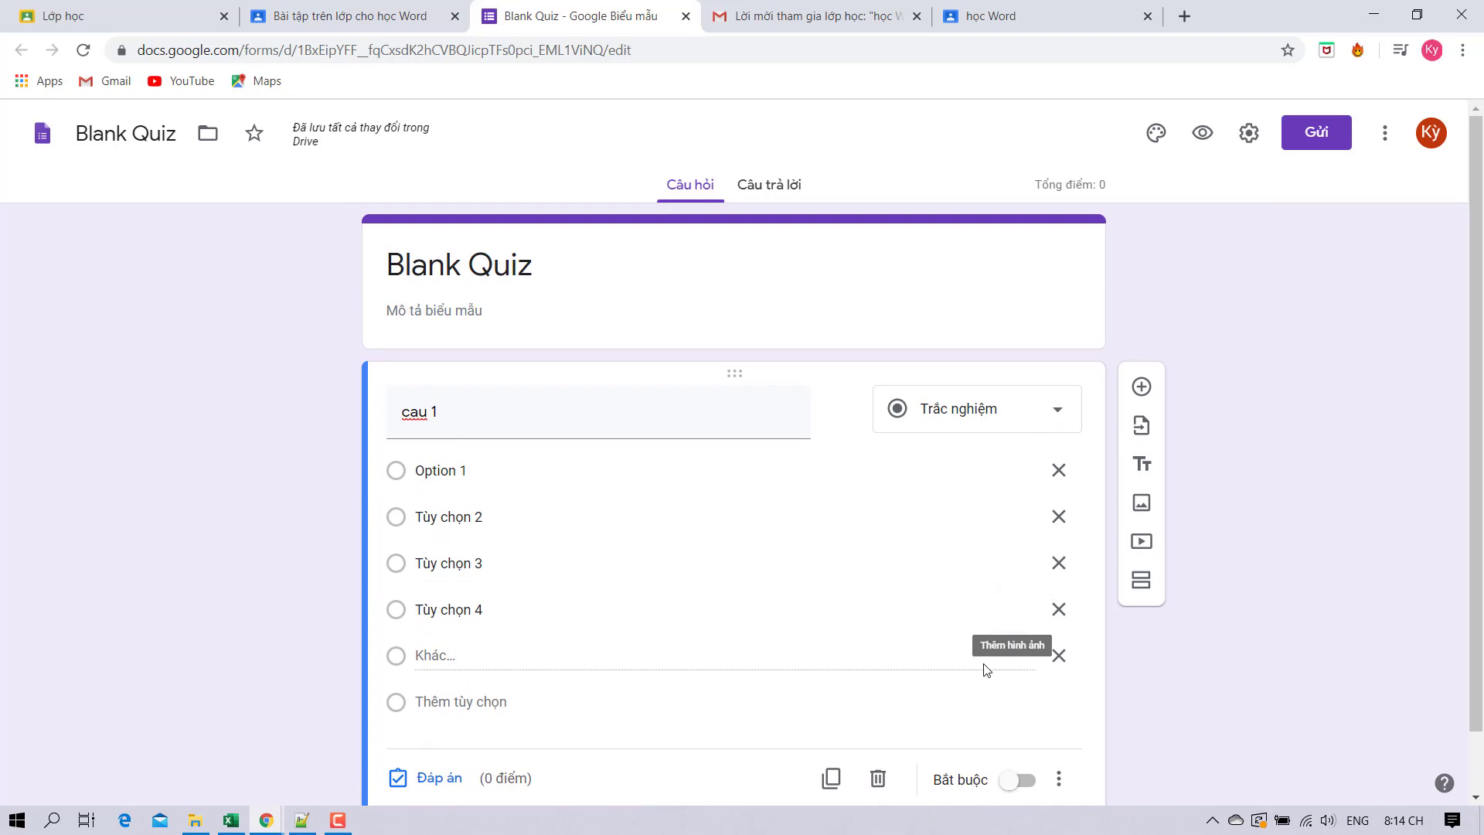
left_click(760, 188)
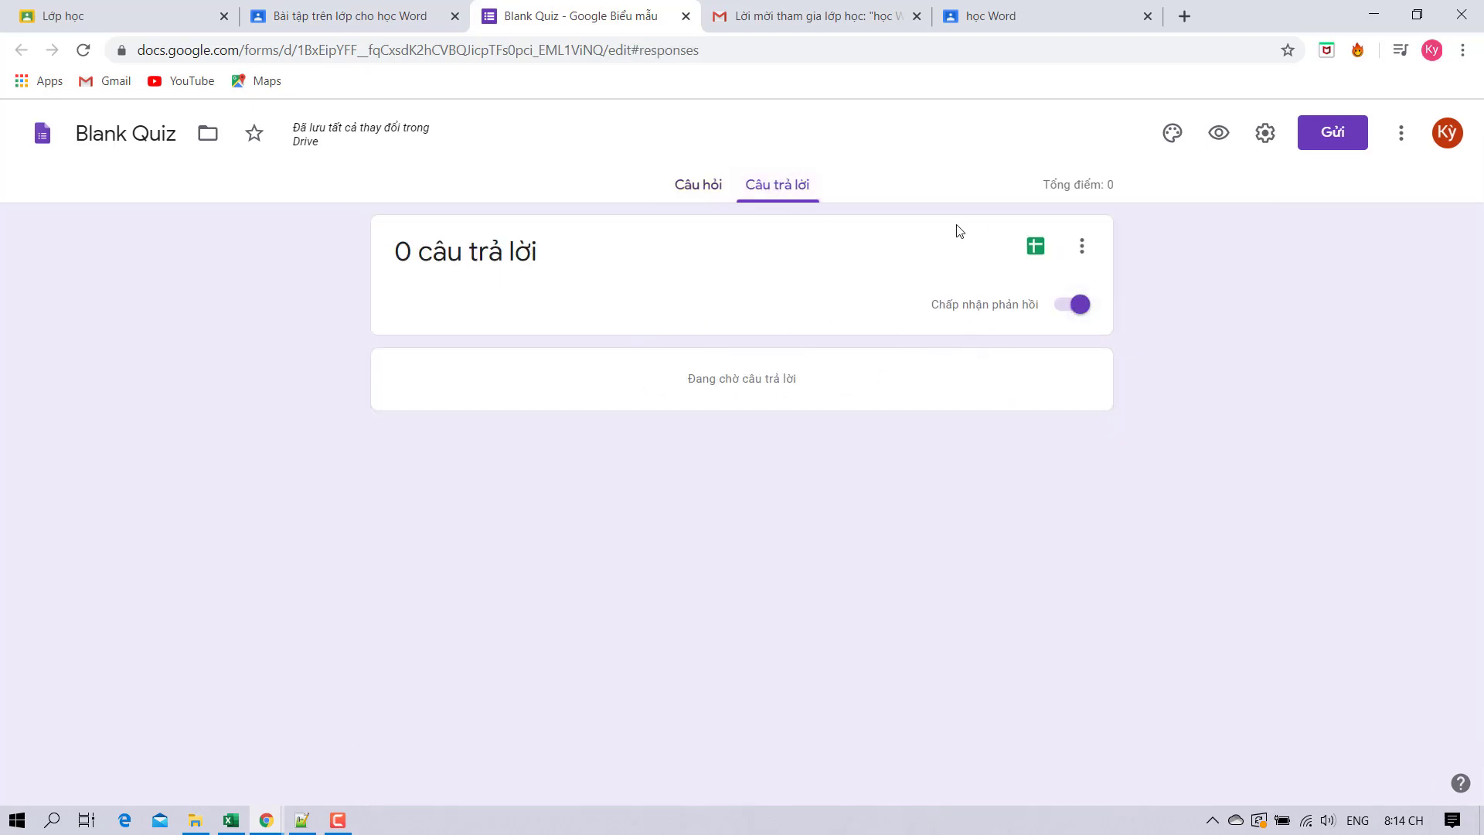
left_click(686, 190)
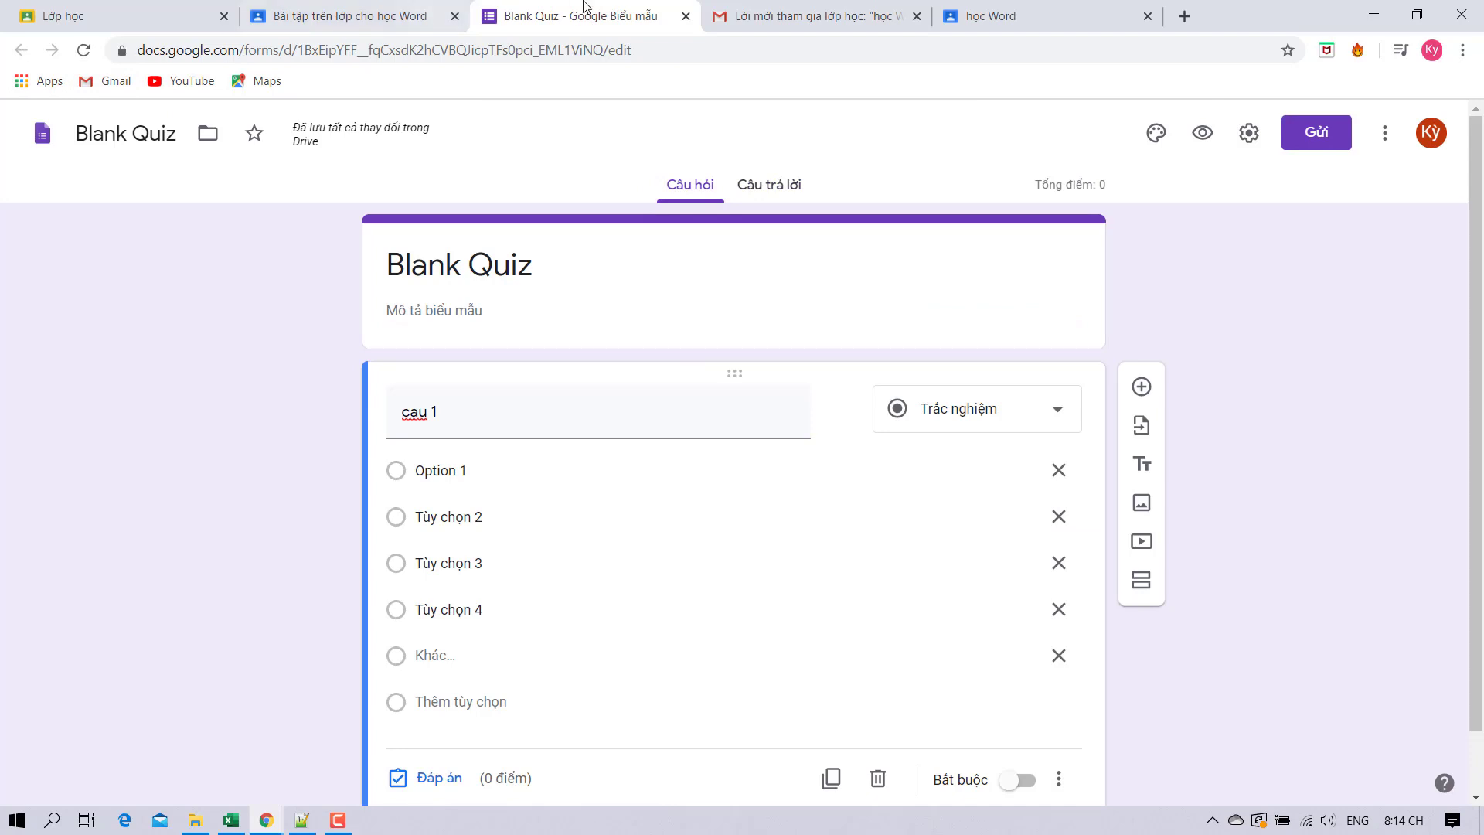
Leave the quiz assignment as a draft and draft a question titled 'câu hỏi nhanh' with instructions.
left_click(685, 17)
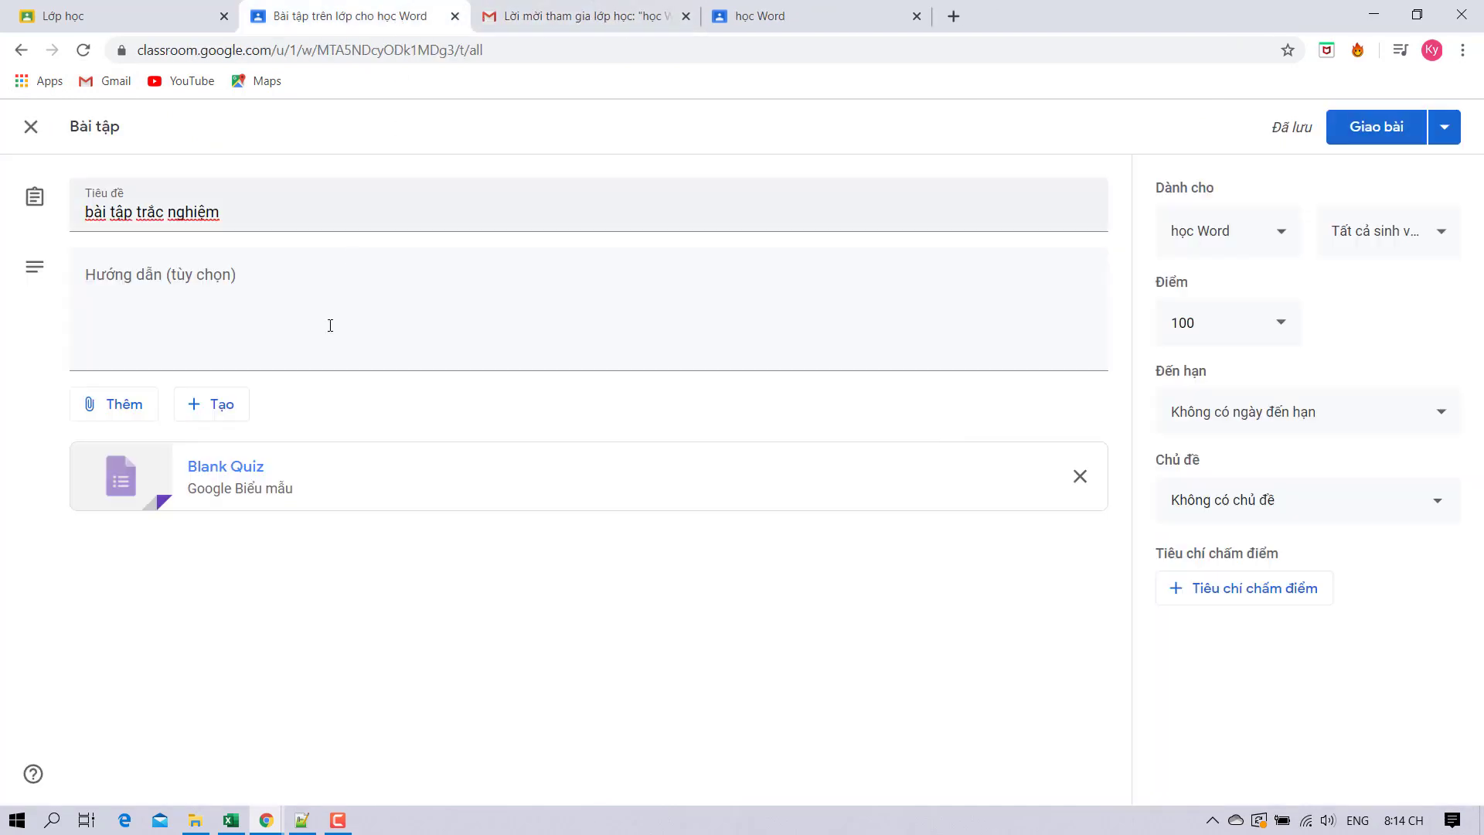
left_click(31, 126)
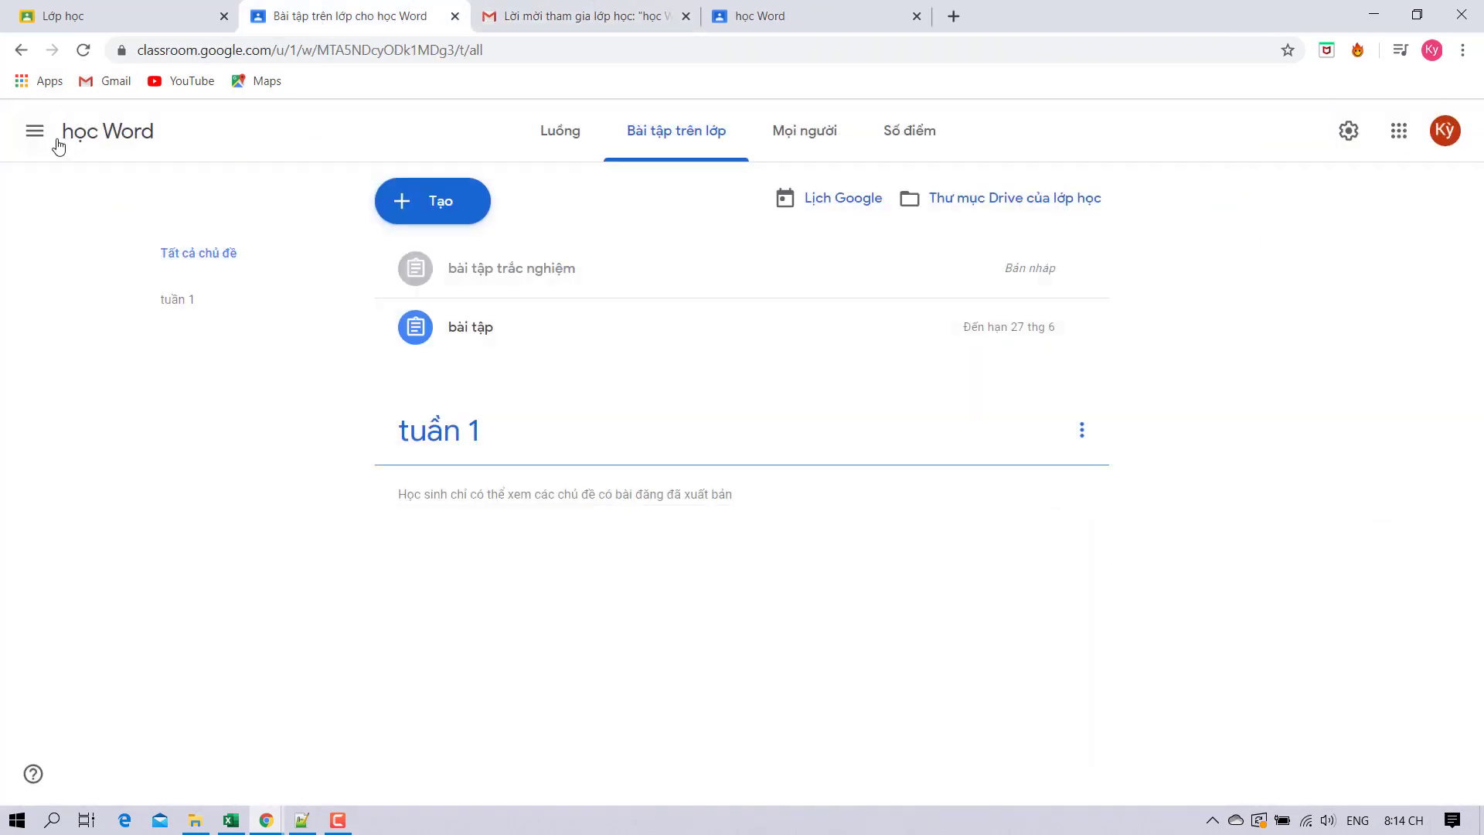
left_click(414, 201)
left_click(430, 315)
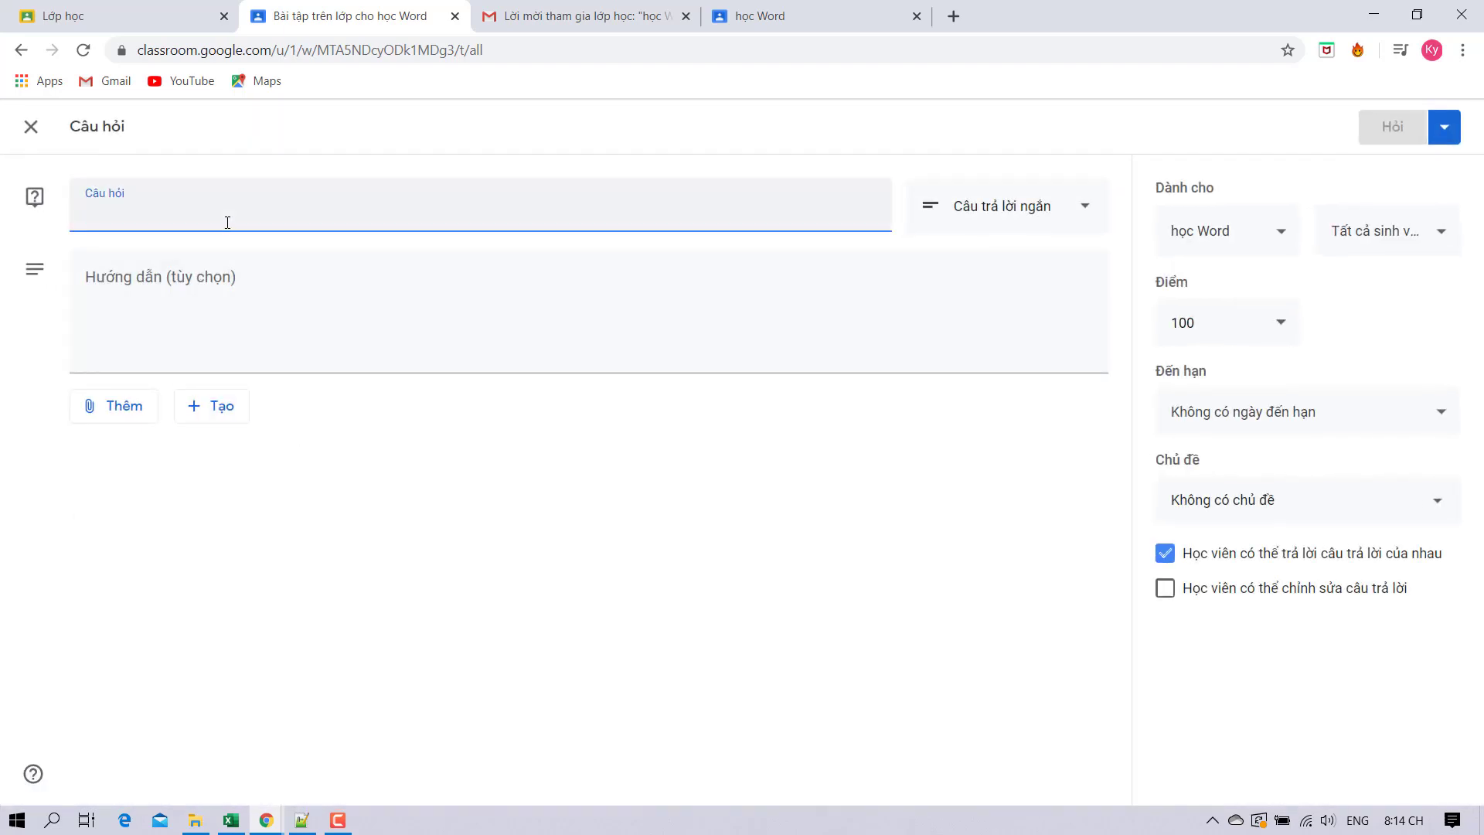
type("th")
type("câu")
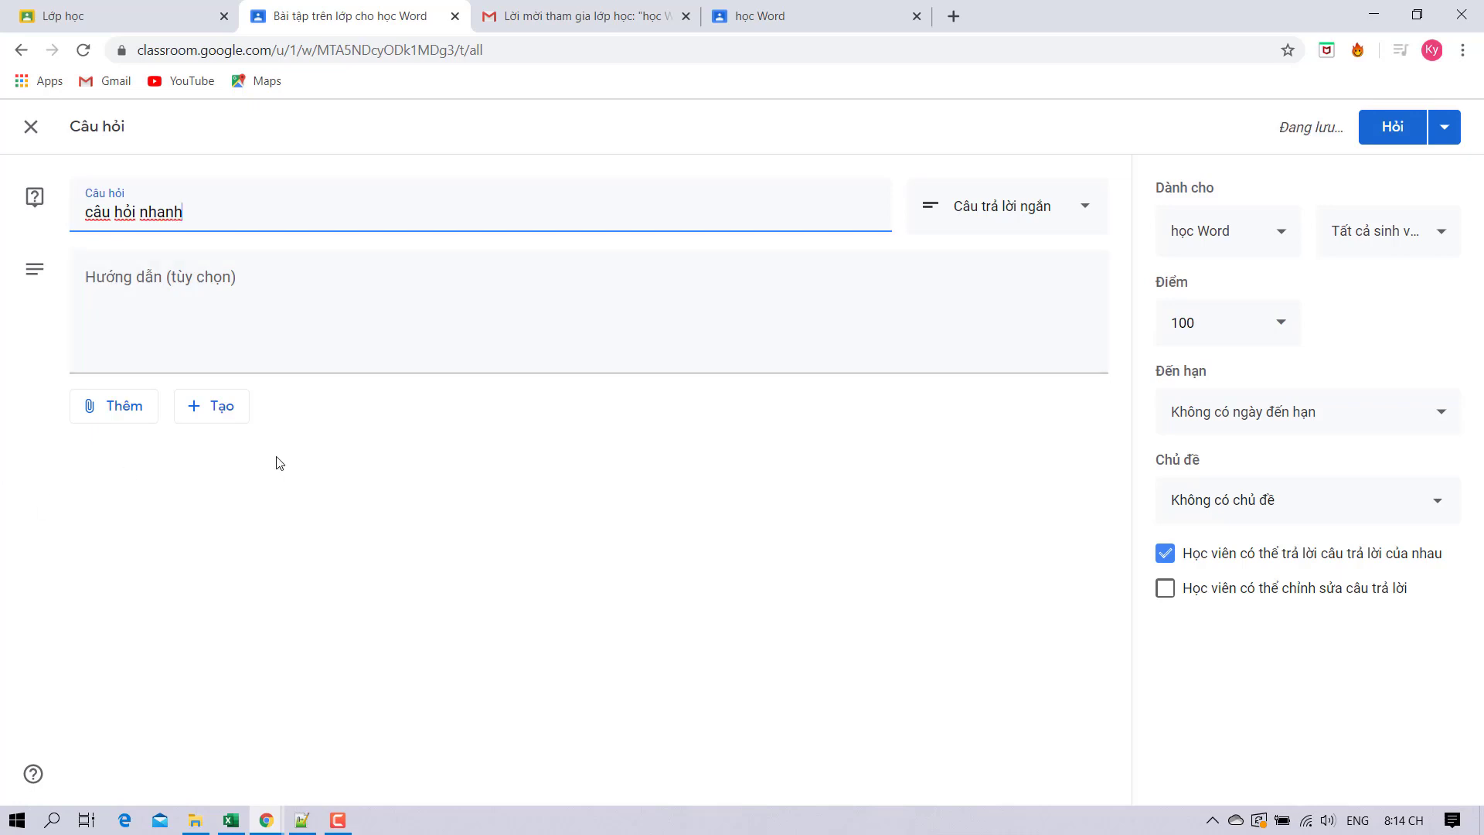
left_click(193, 282)
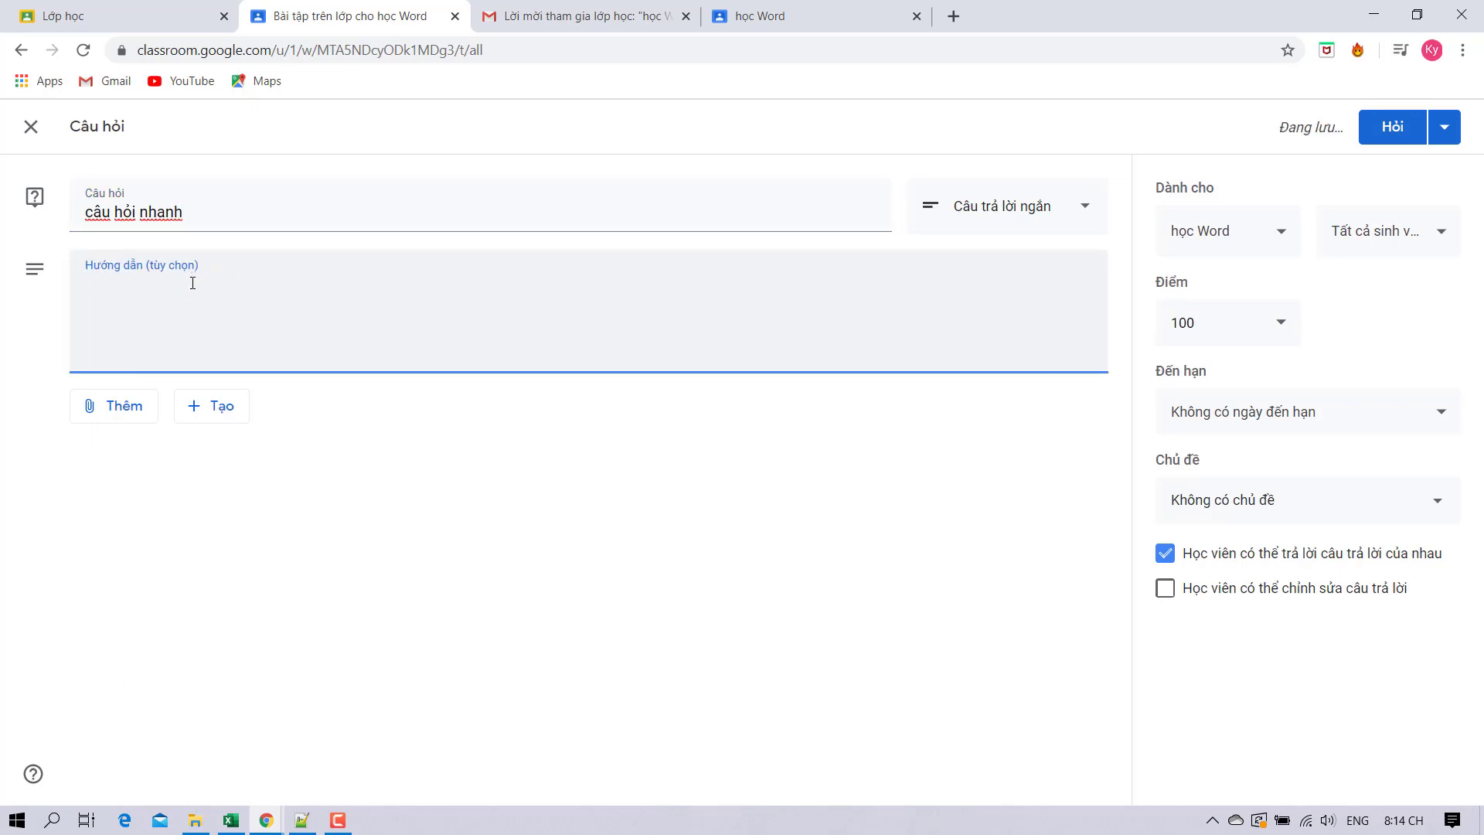
type("nêu vấn đề em chưa hiểu")
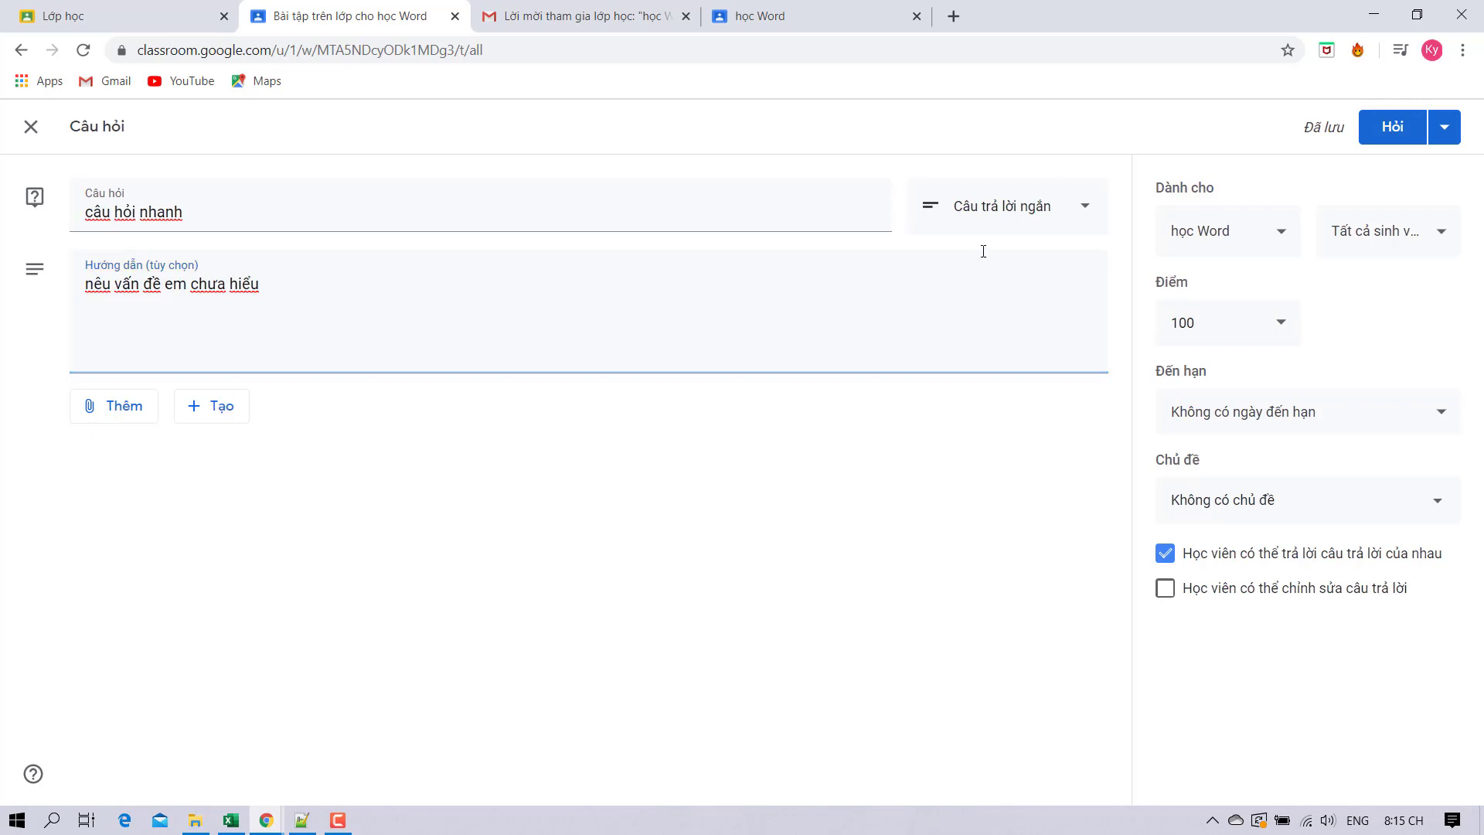
Post the short-answer question to học Word without due date, topic or attachment, then go back.
left_click(1074, 205)
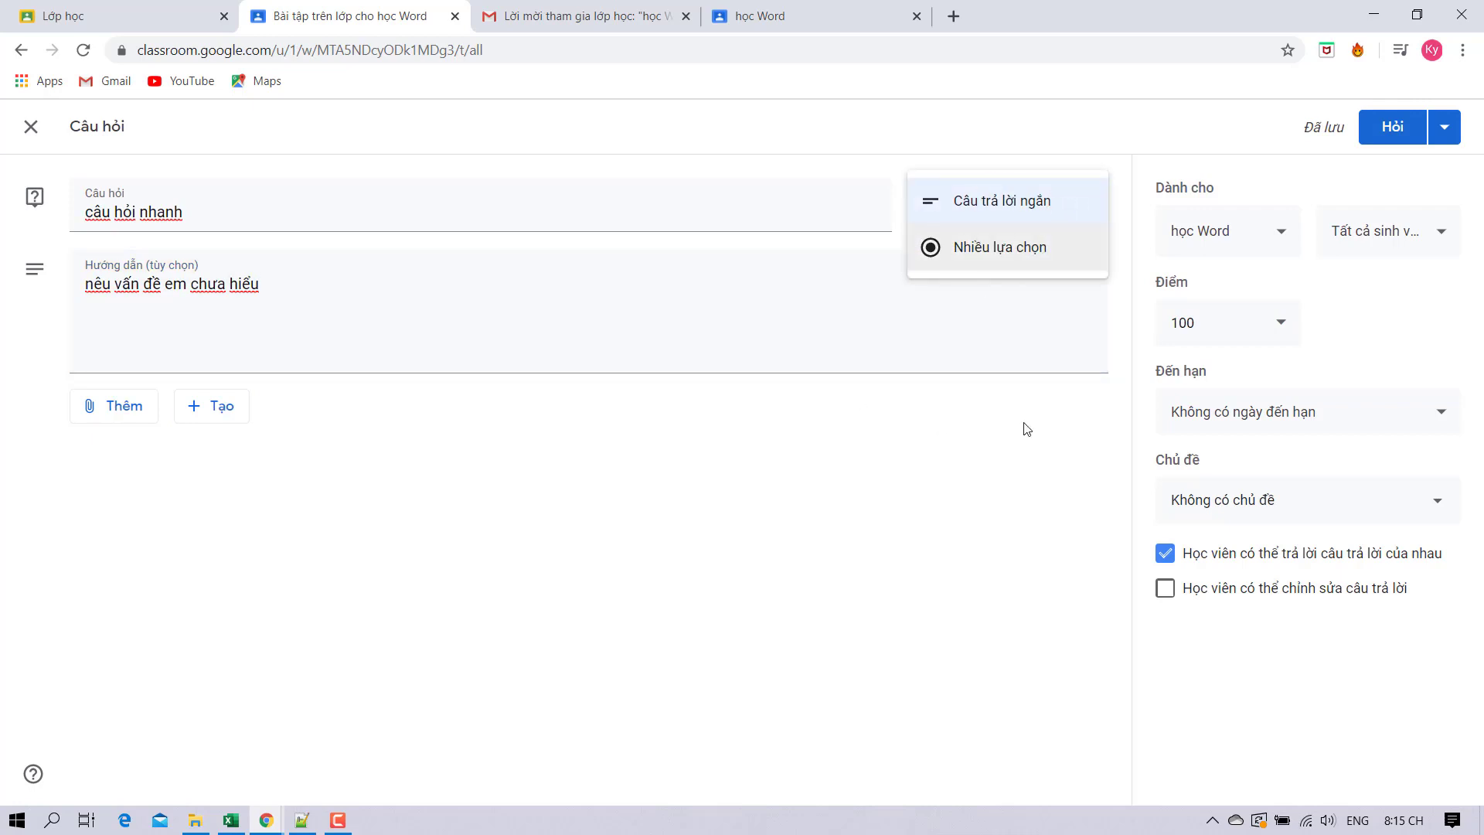
left_click(1051, 422)
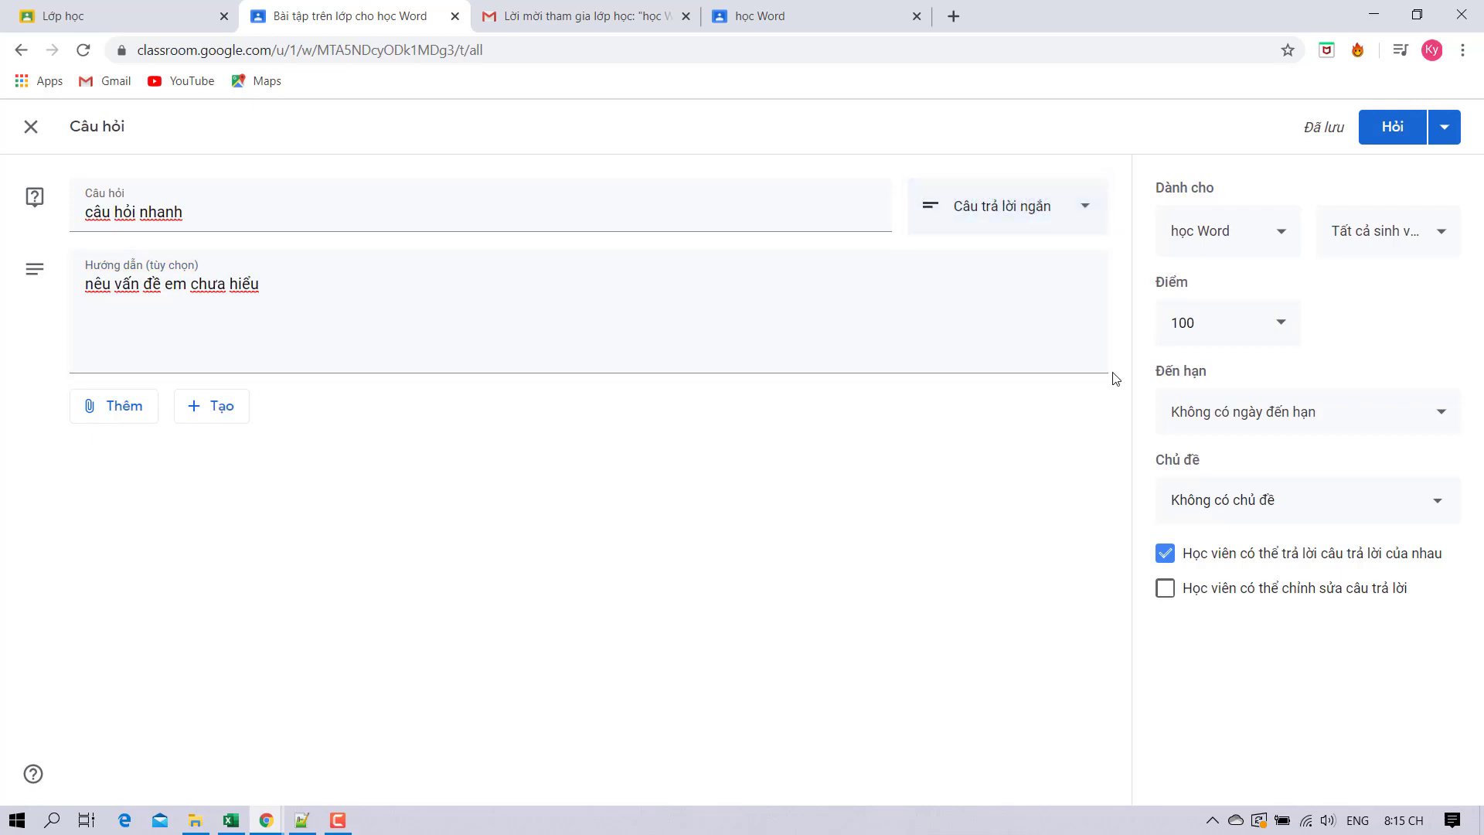
left_click(1252, 422)
left_click(995, 468)
left_click(1225, 502)
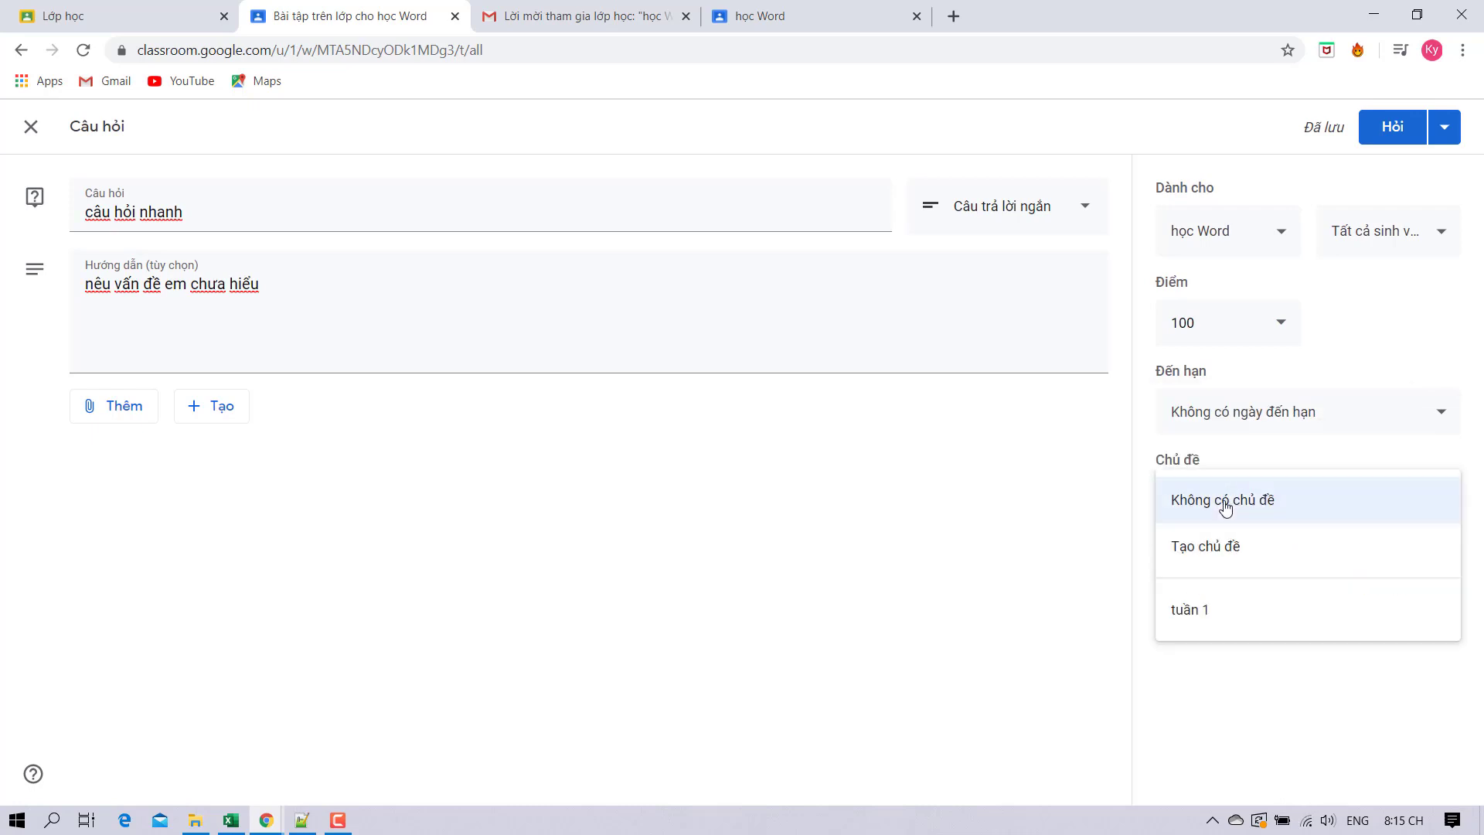
left_click(968, 561)
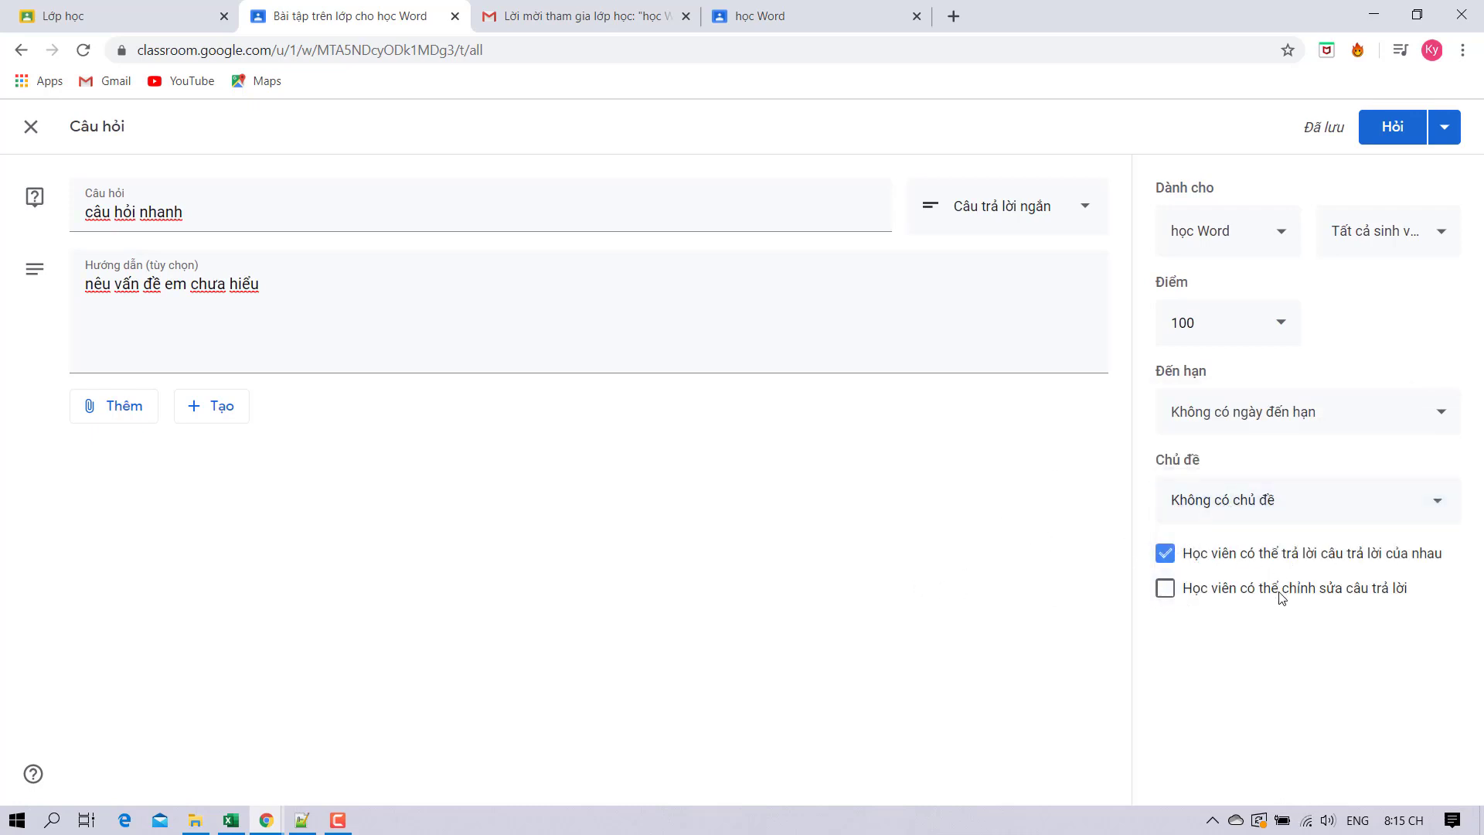
left_click(90, 409)
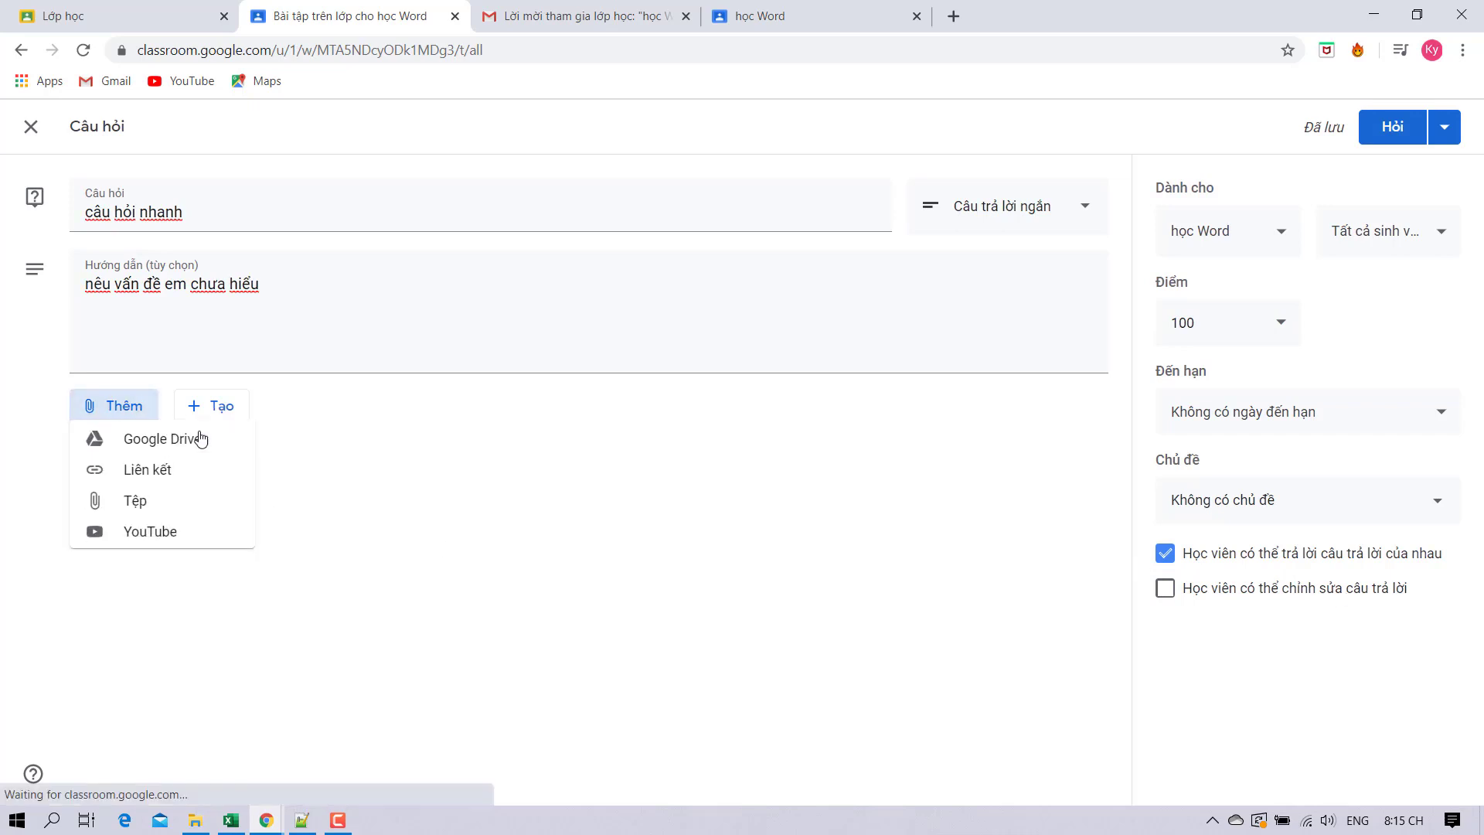
left_click(194, 410)
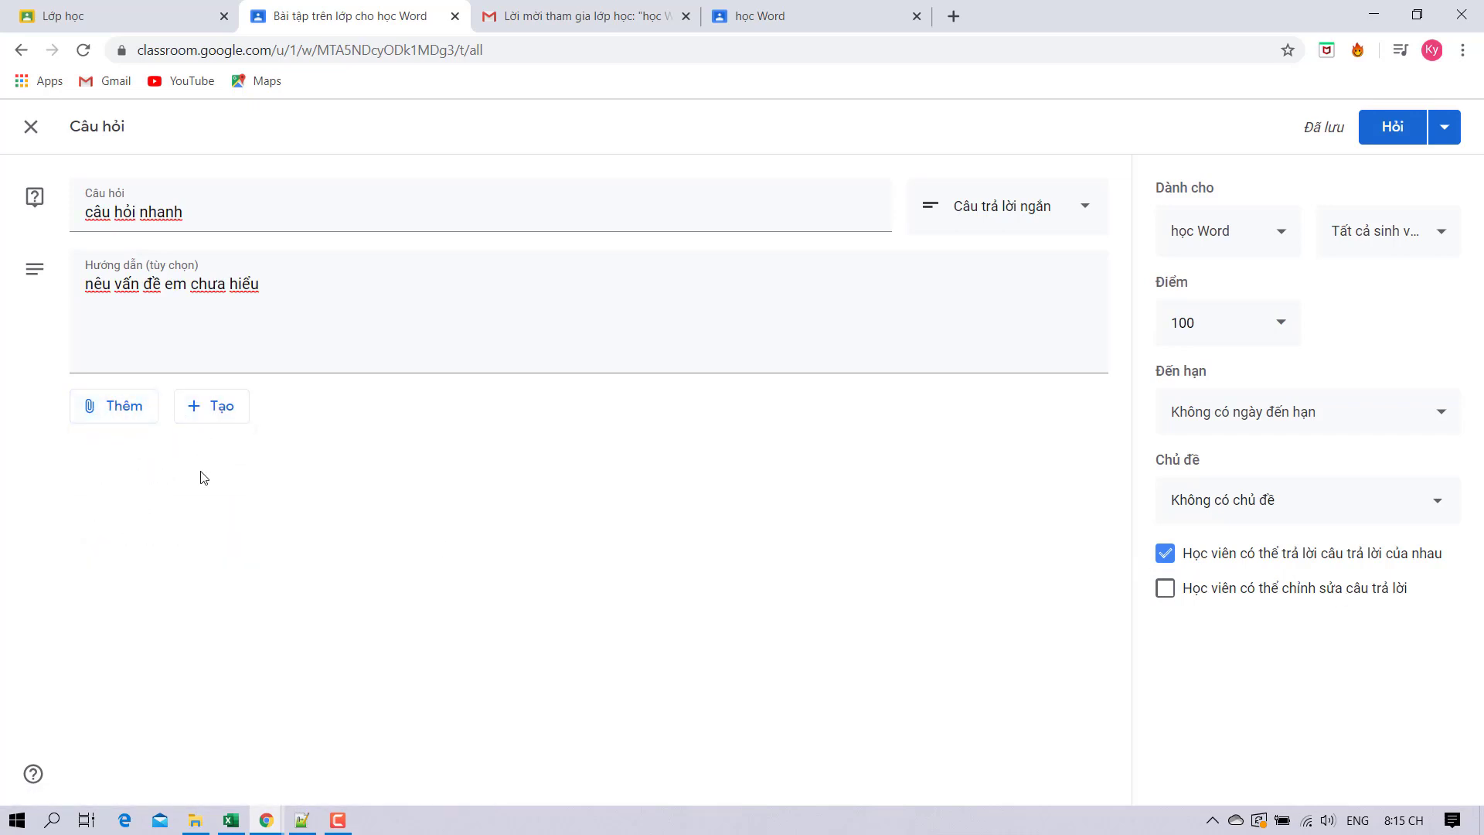
left_click(1383, 127)
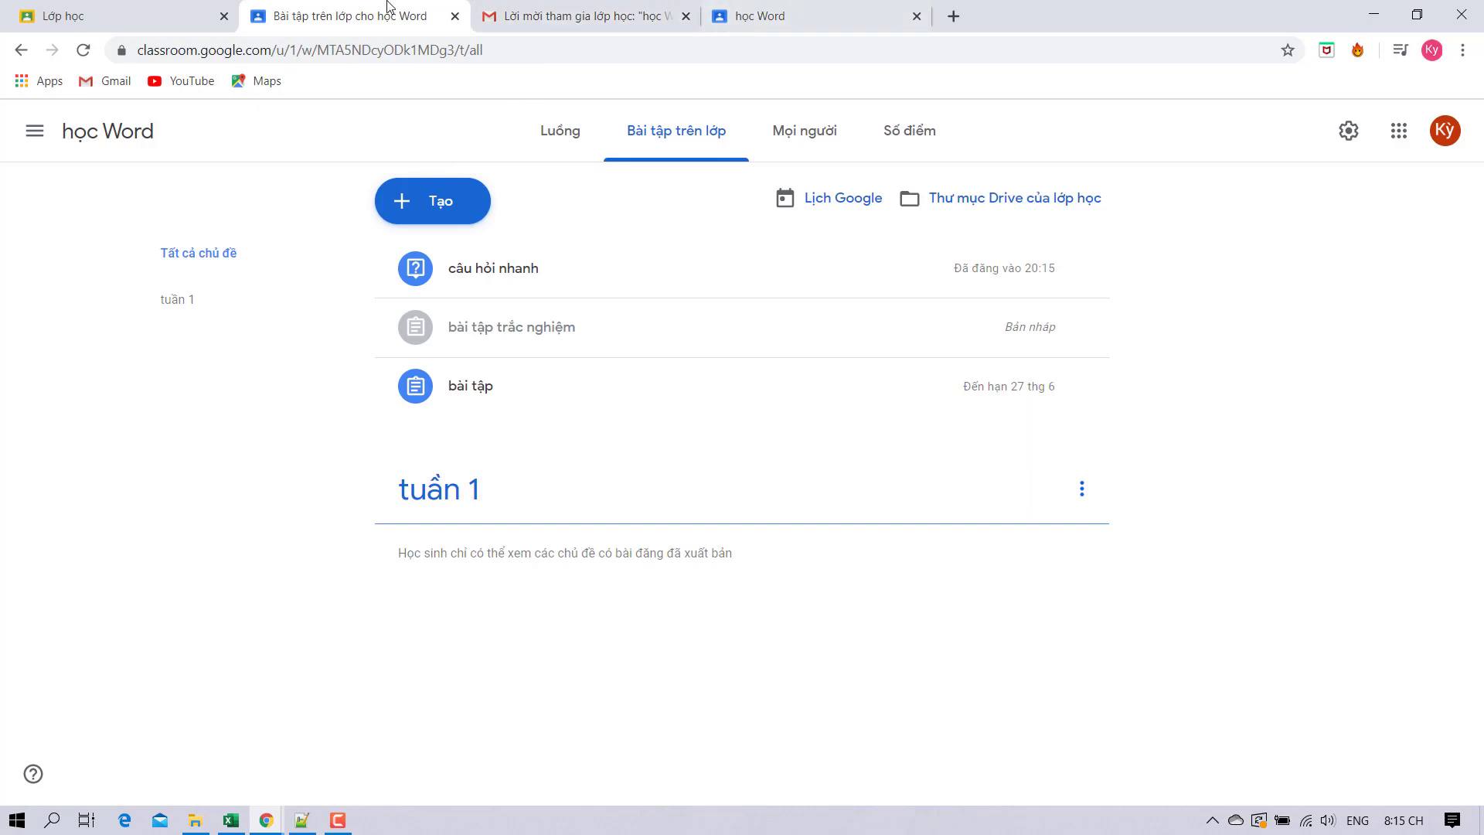
left_click(20, 49)
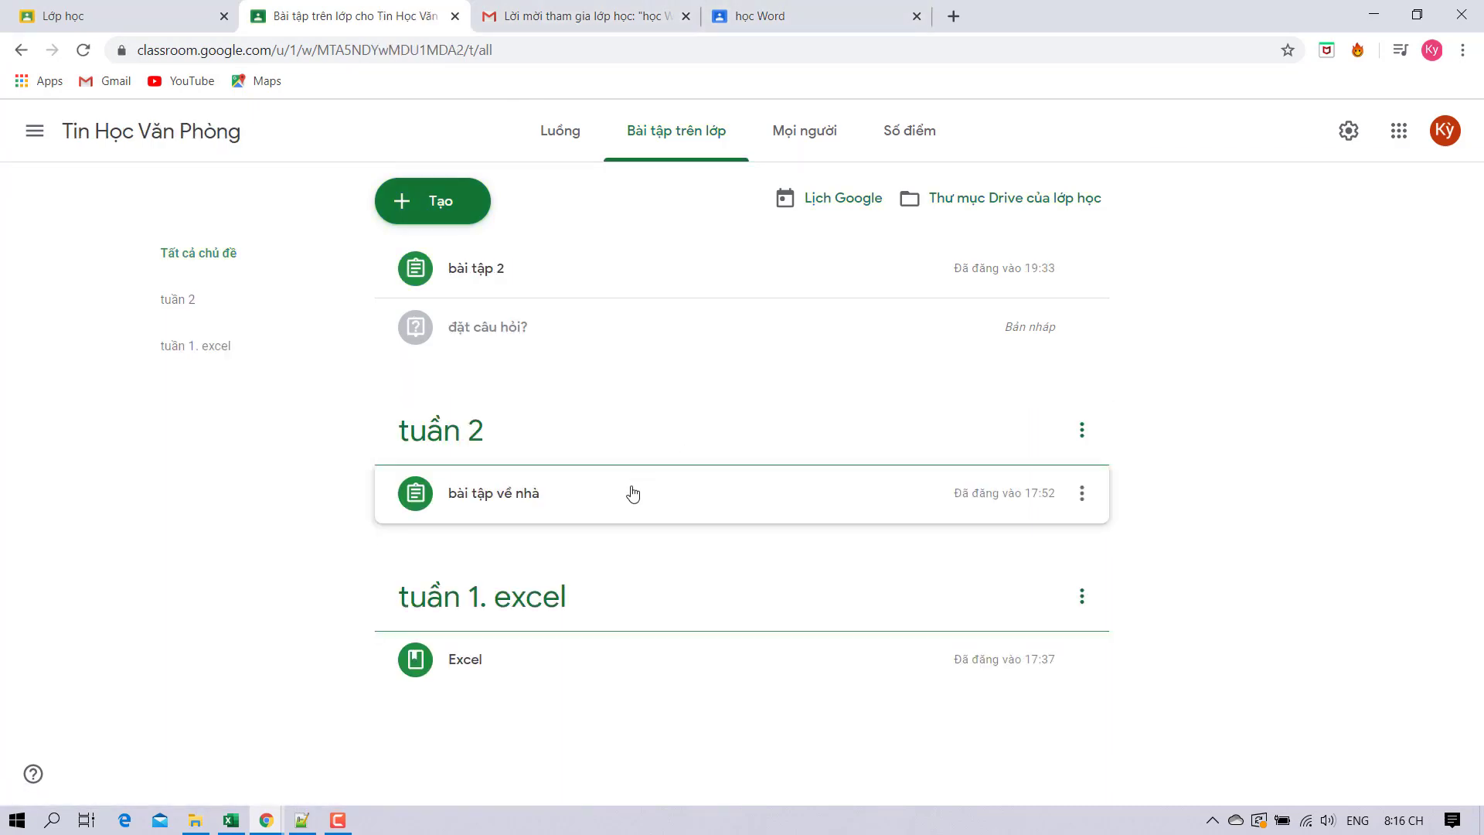
Inspect the bài tập về nhà assignment and preview the bangiagiasu.xlsx material.
left_click(522, 495)
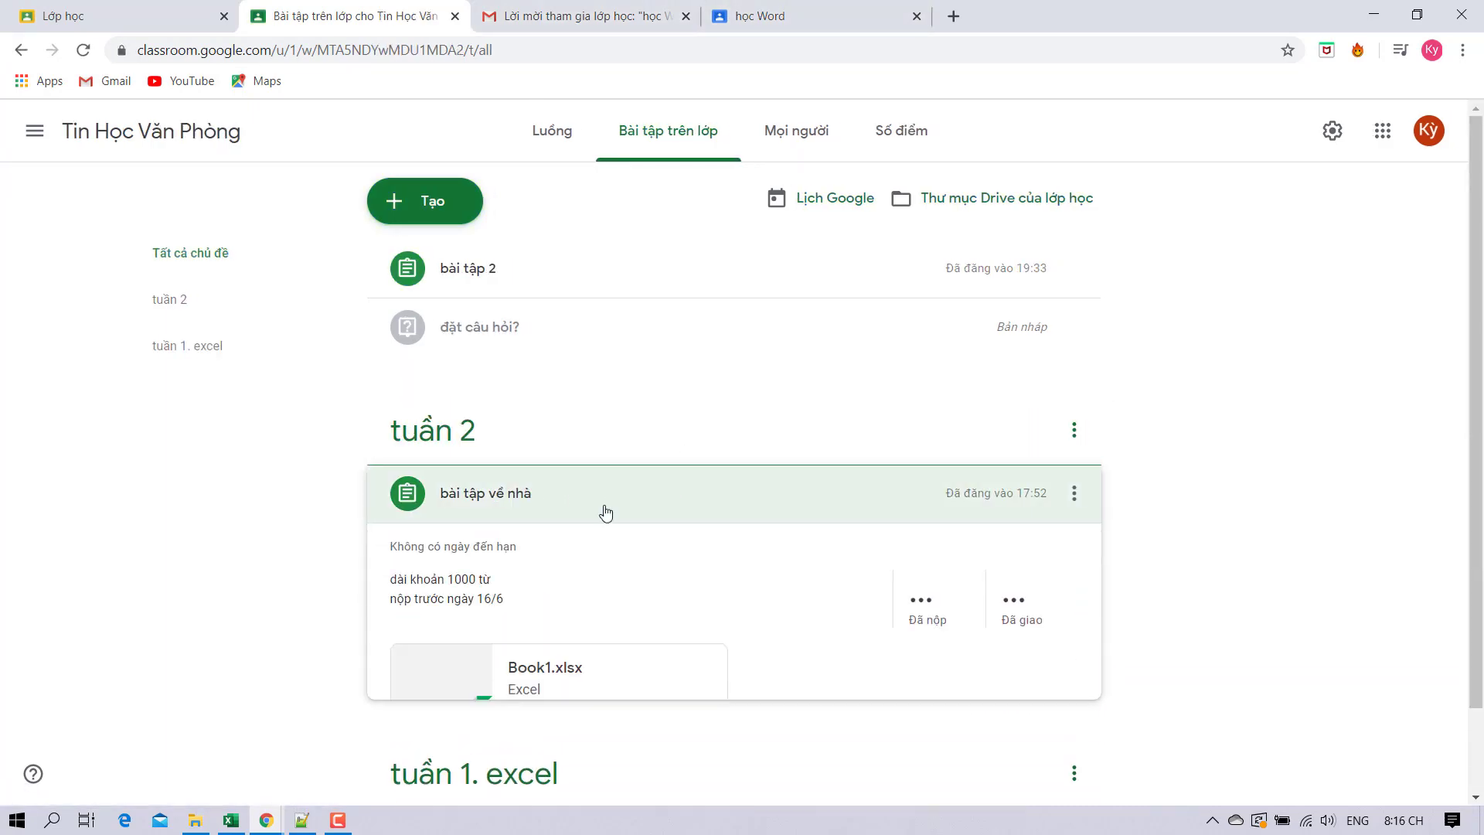
scroll(913, 541, "down", 3)
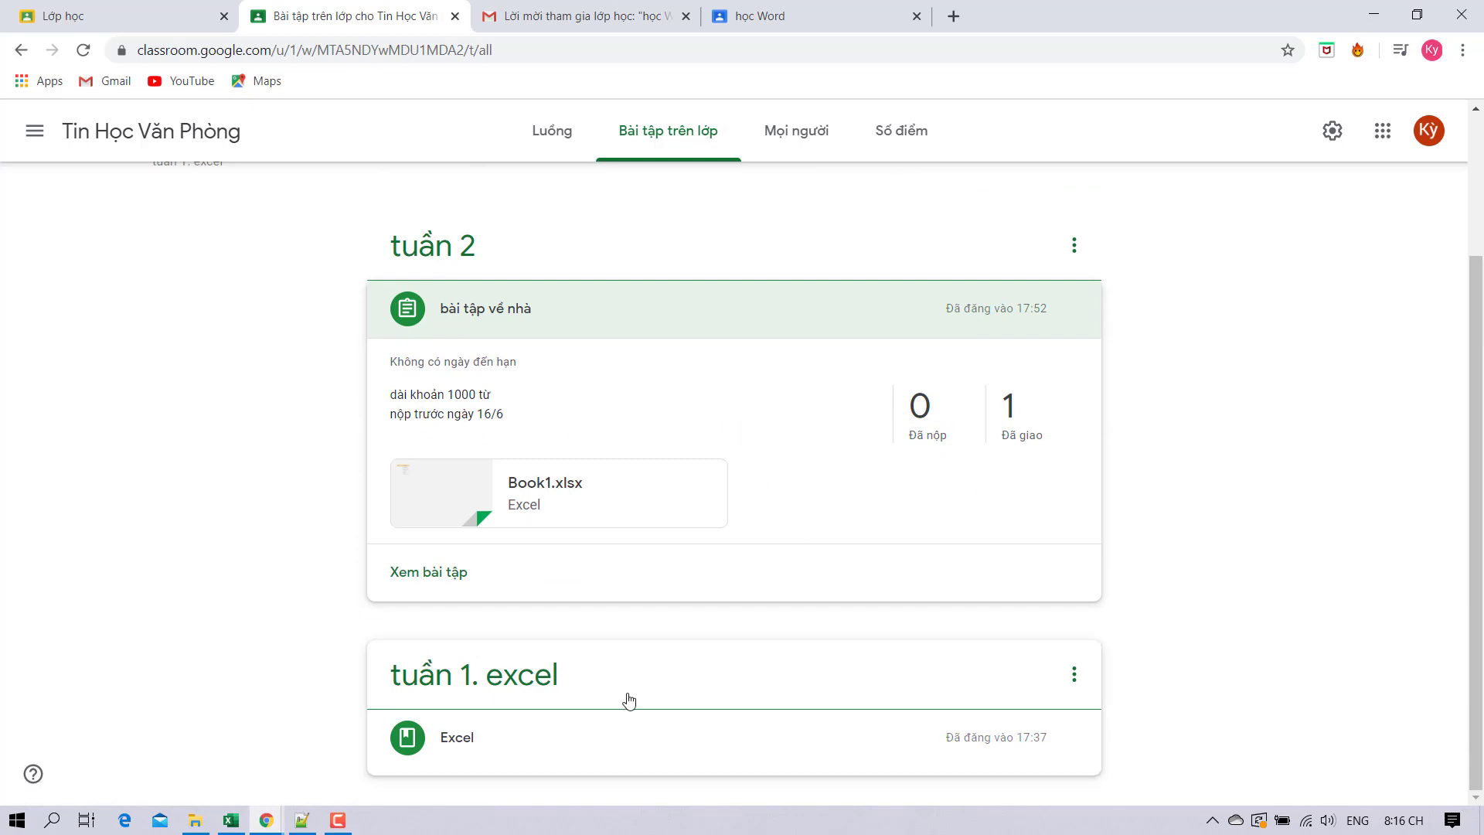
left_click(596, 737)
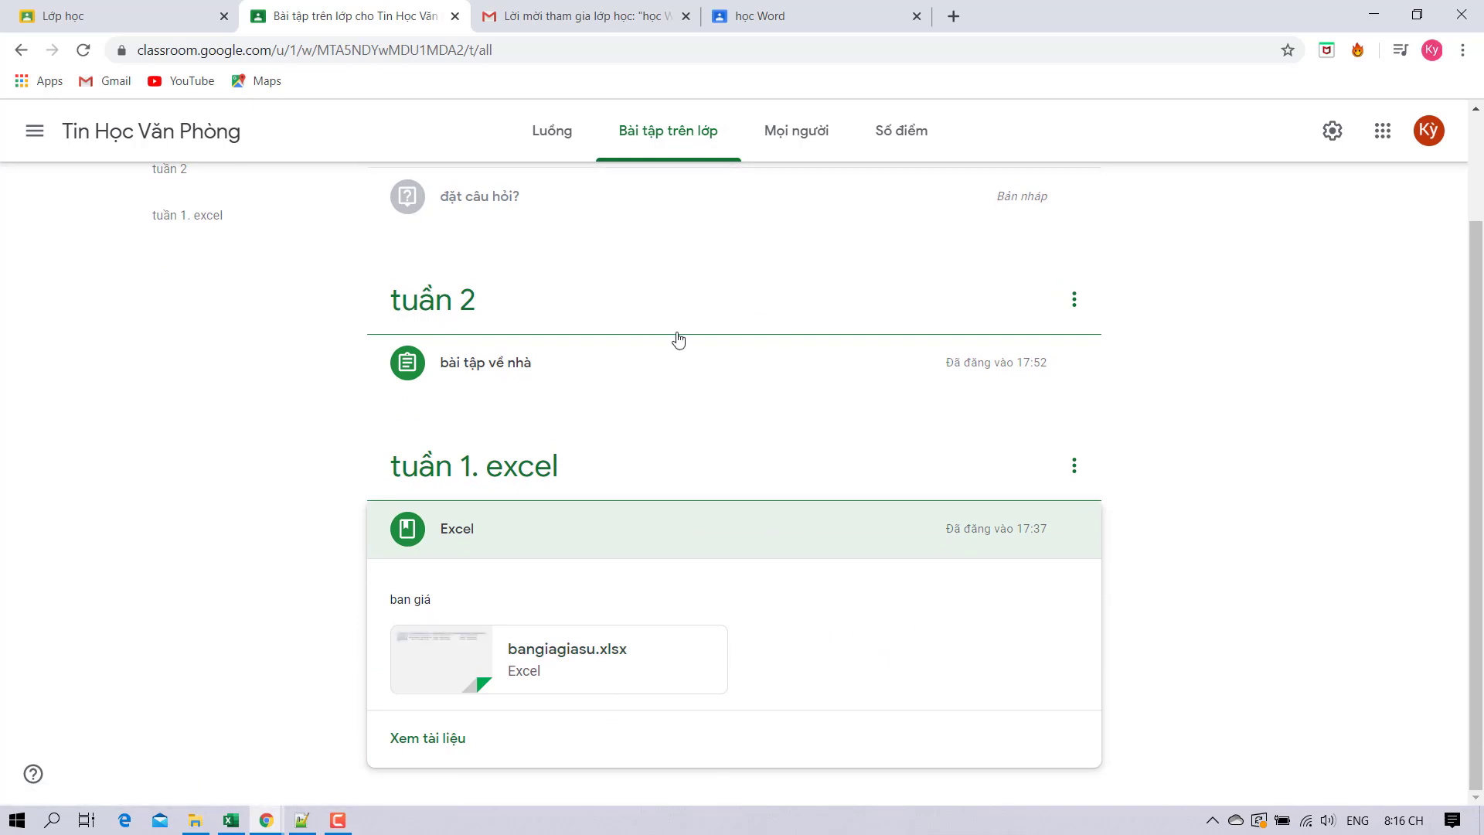
left_click(567, 653)
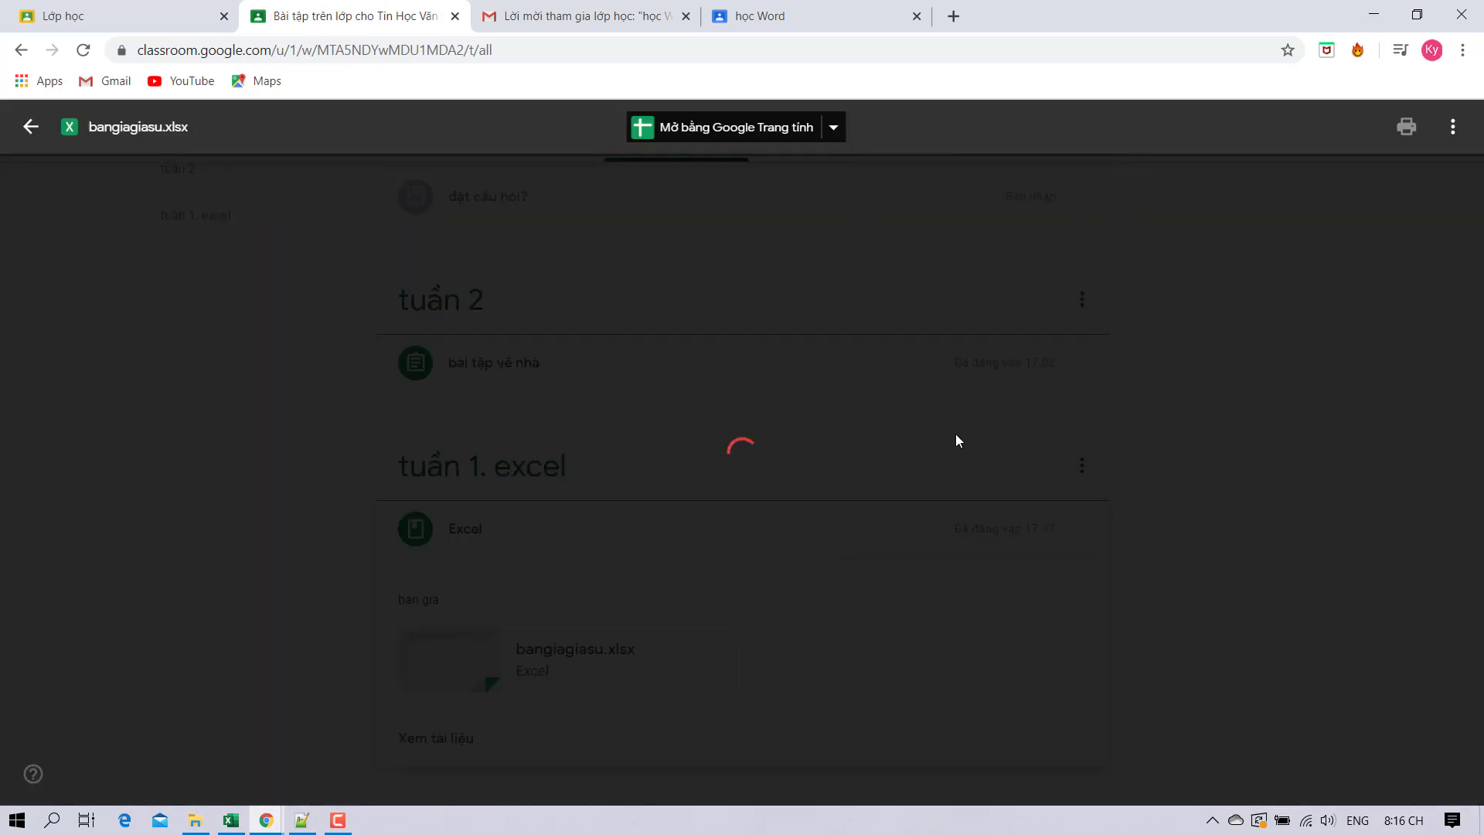
left_click(745, 305)
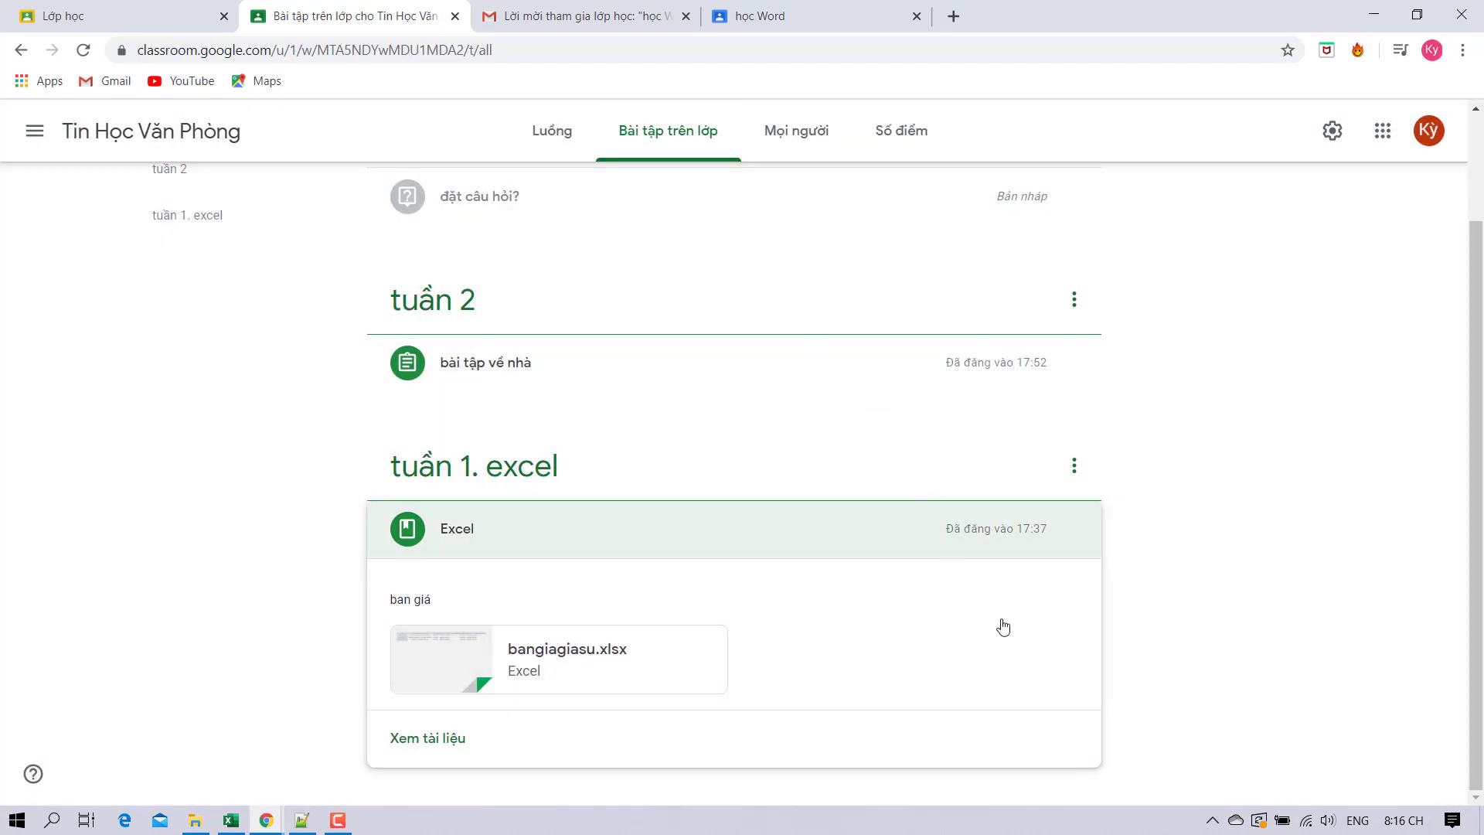
scroll(914, 448, "up", 2)
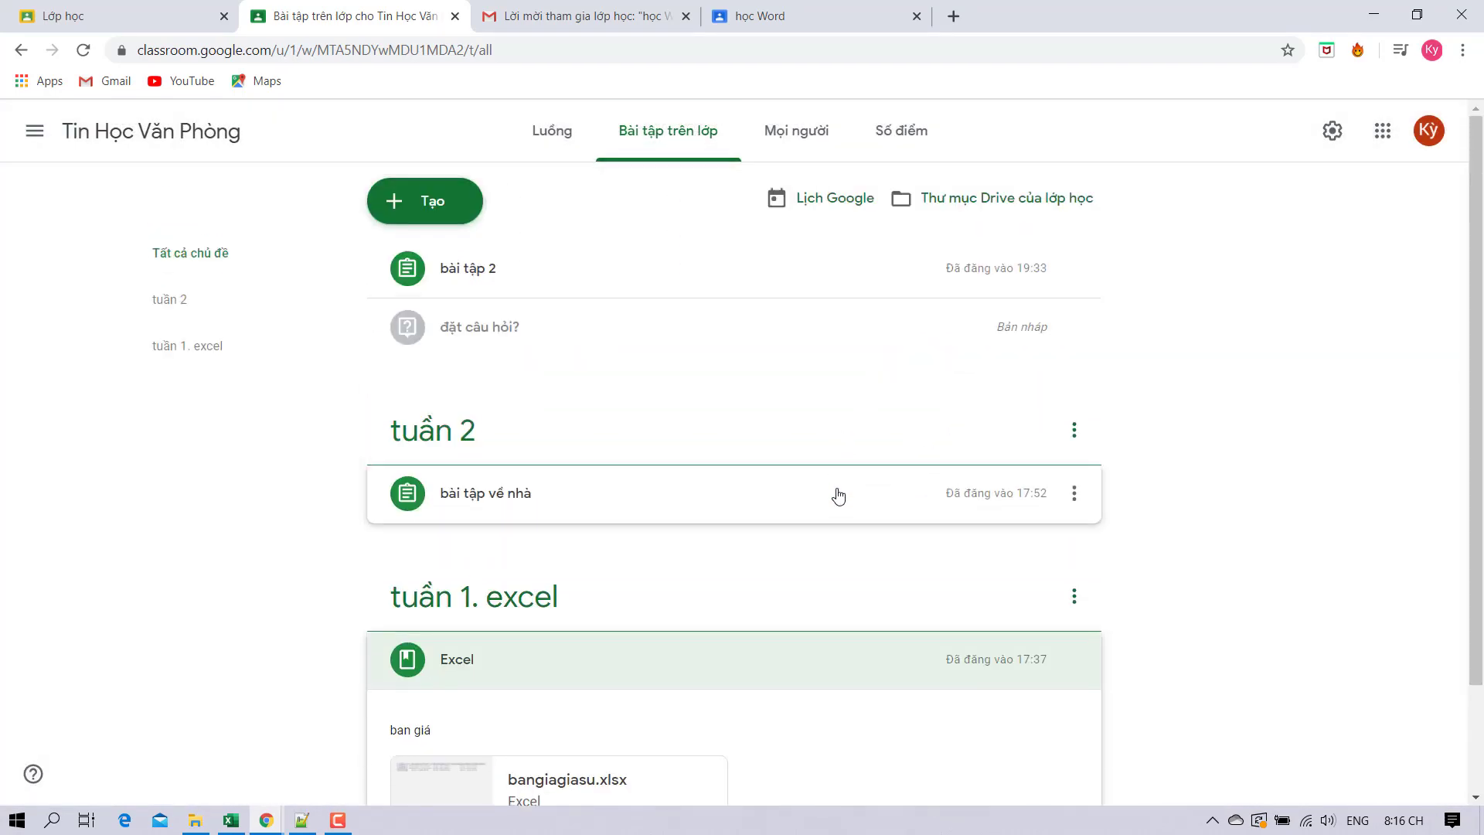
left_click(796, 496)
scroll(885, 497, "down", 2)
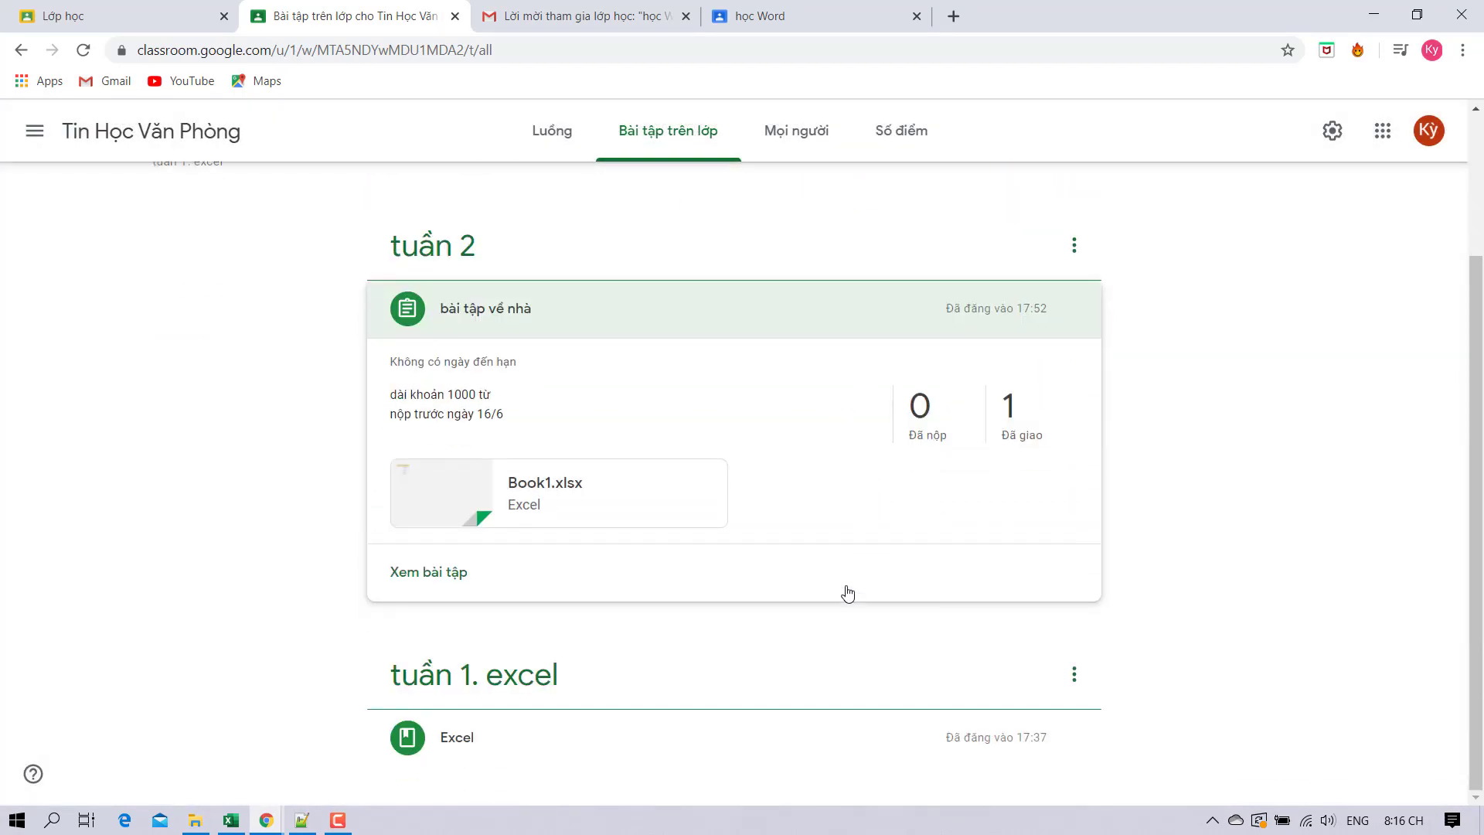
scroll(796, 493, "up", 2)
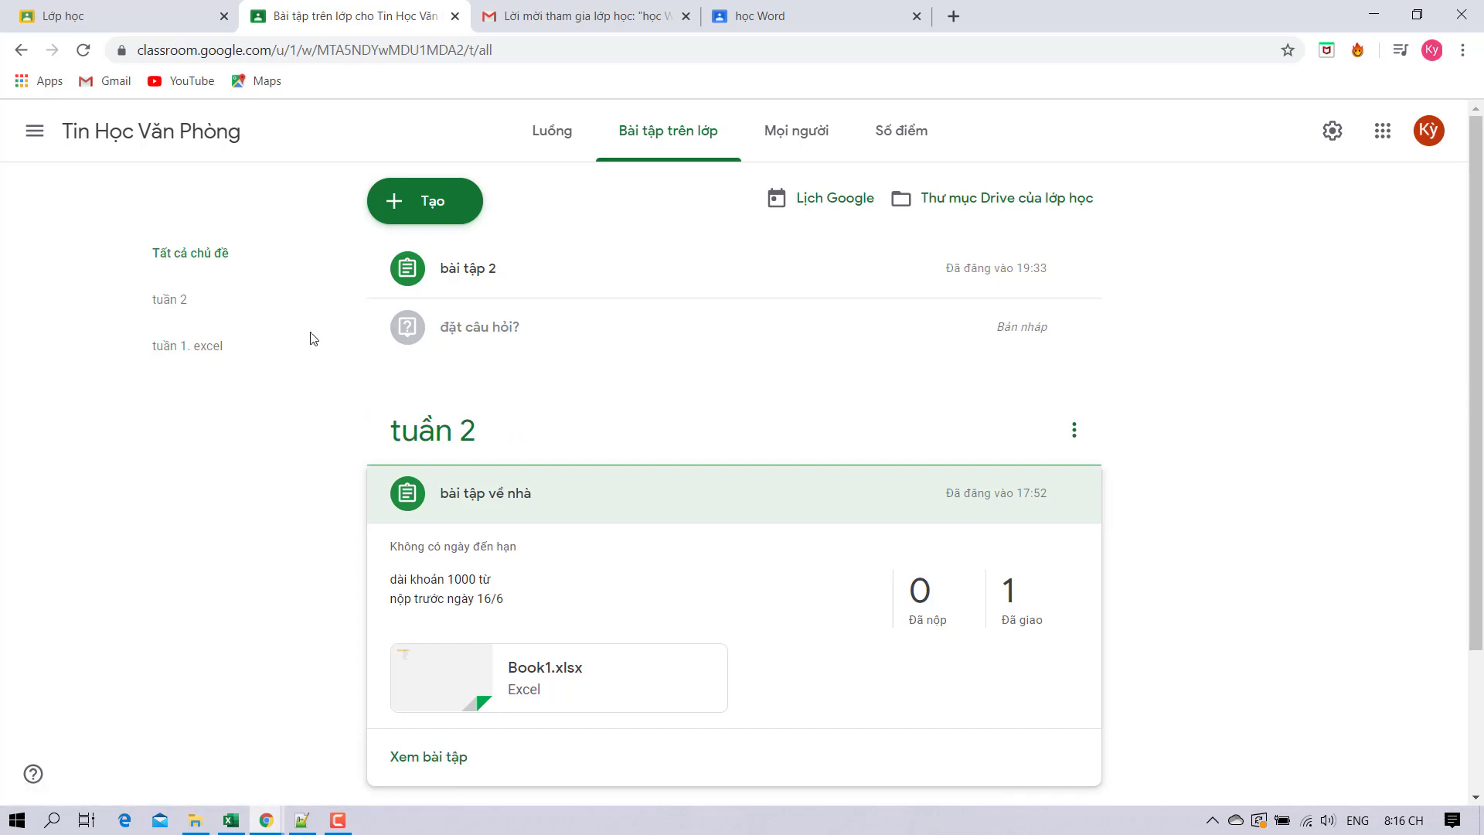
Look at the bài tập 2 post, then drag it into the tuần 2 topic on Classwork.
left_click(552, 131)
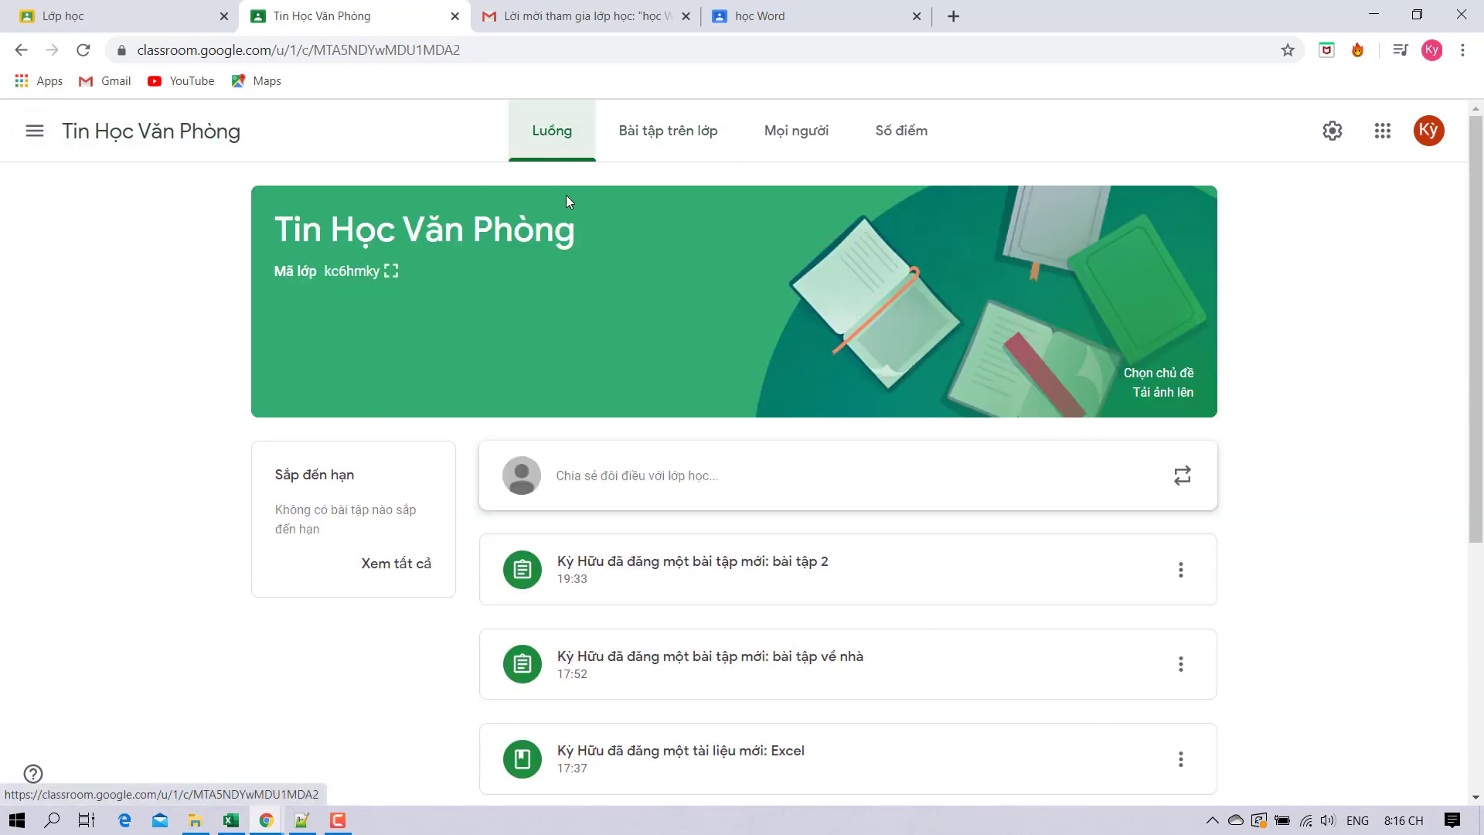
left_click(692, 601)
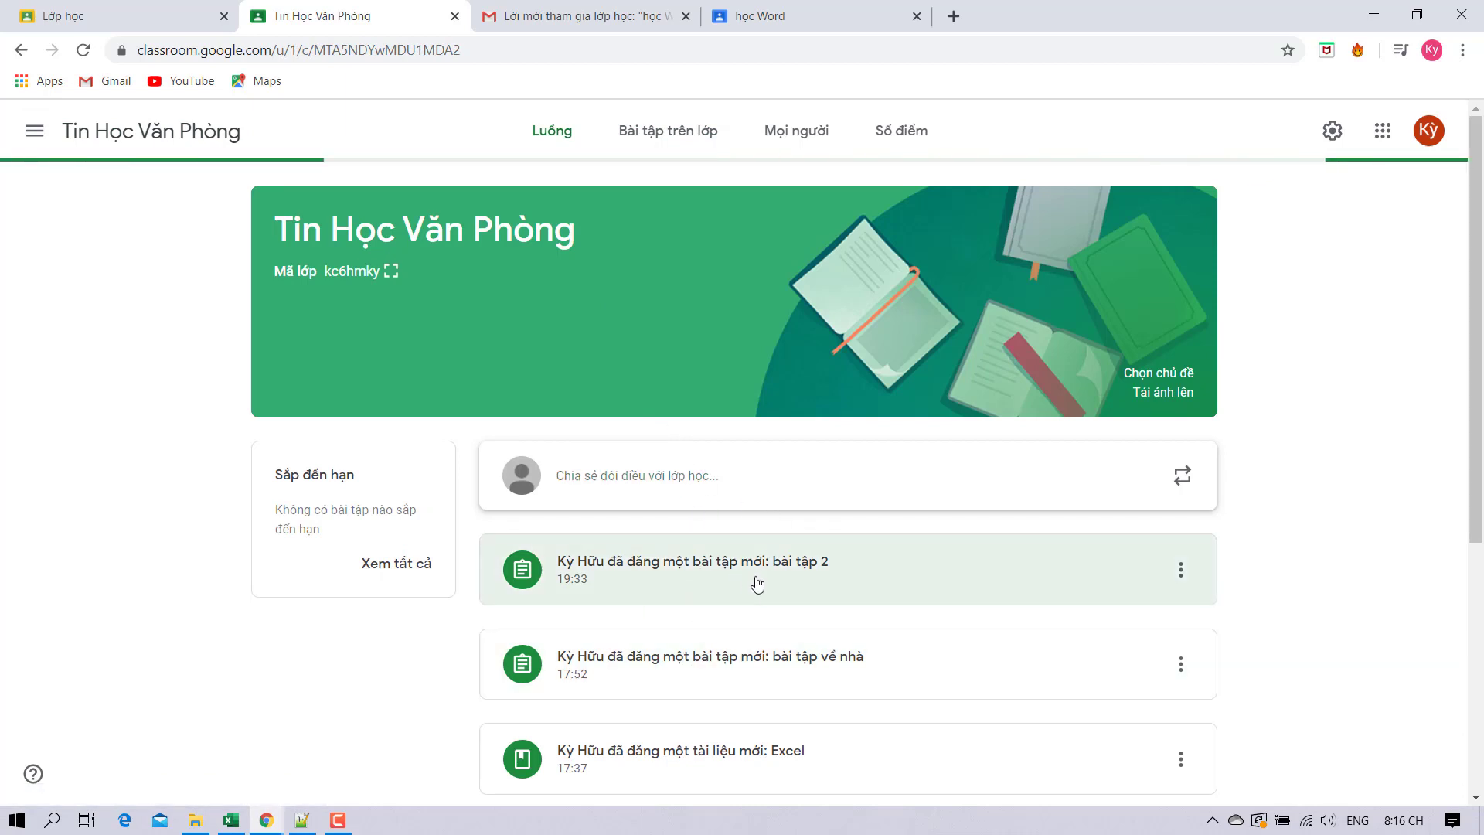
left_click(21, 49)
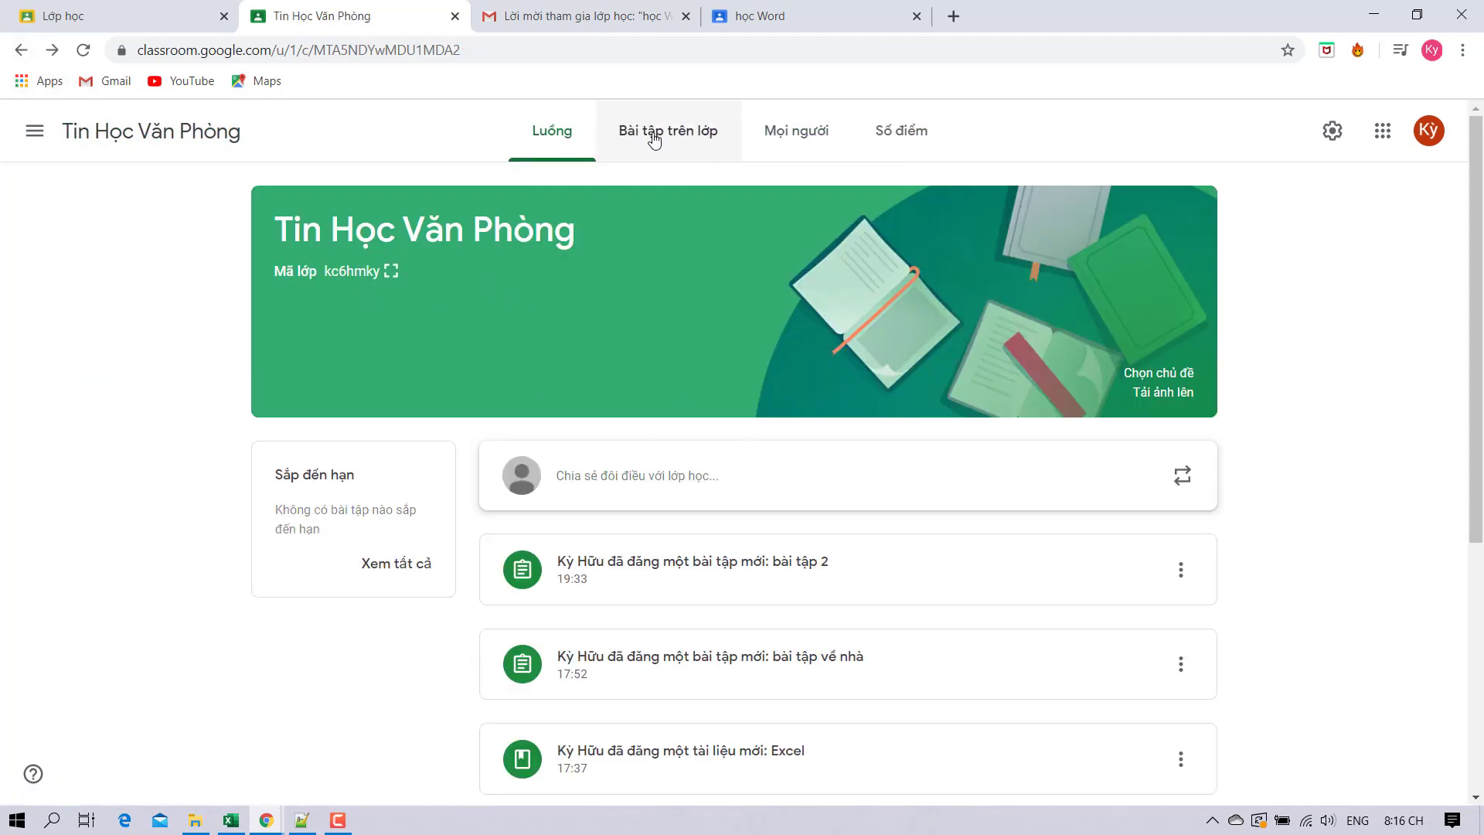
left_click(652, 137)
scroll(606, 266, "down", 3)
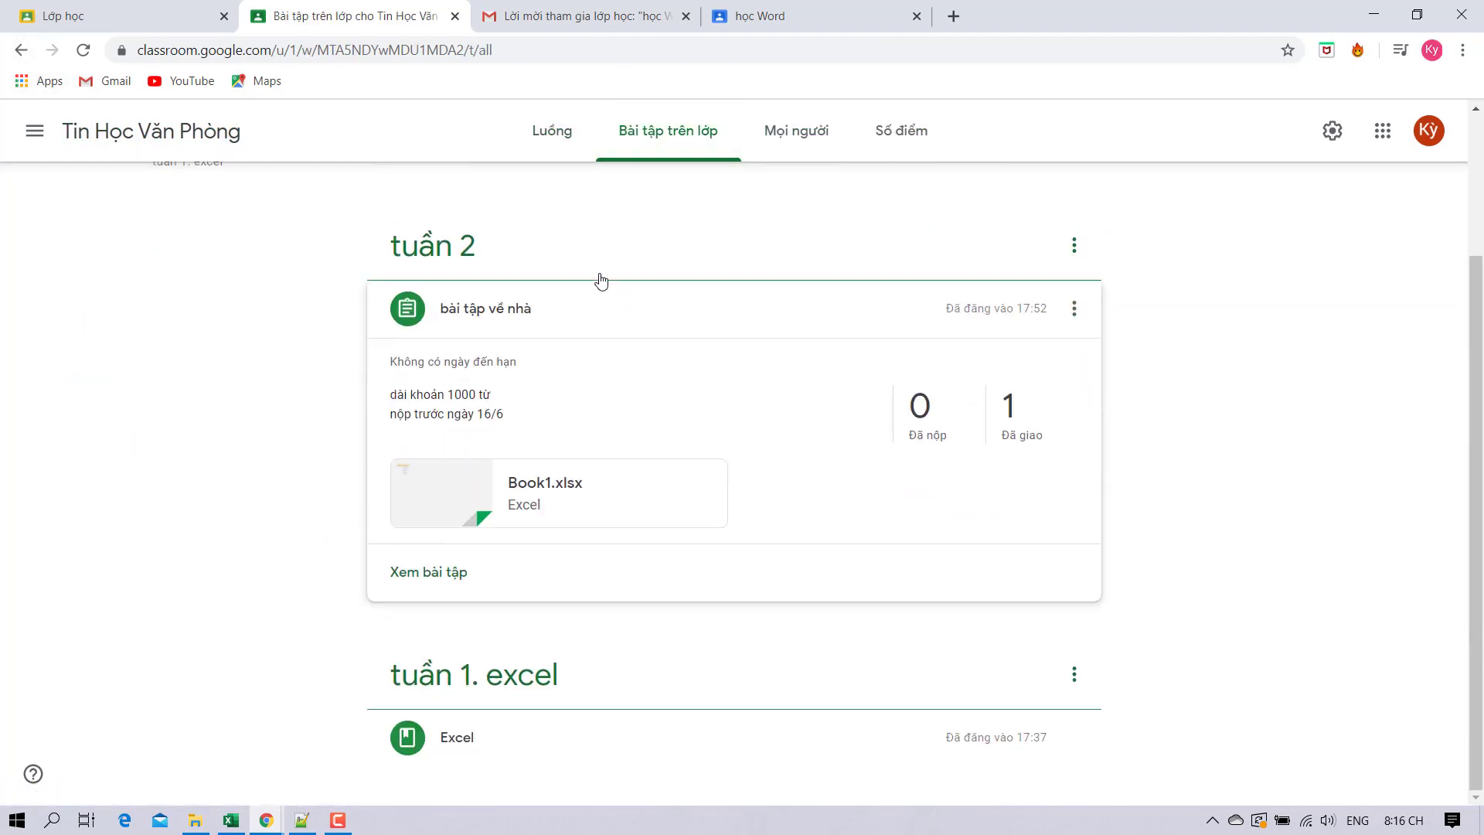
scroll(600, 278, "up", 3)
left_click_drag(616, 288, 577, 433)
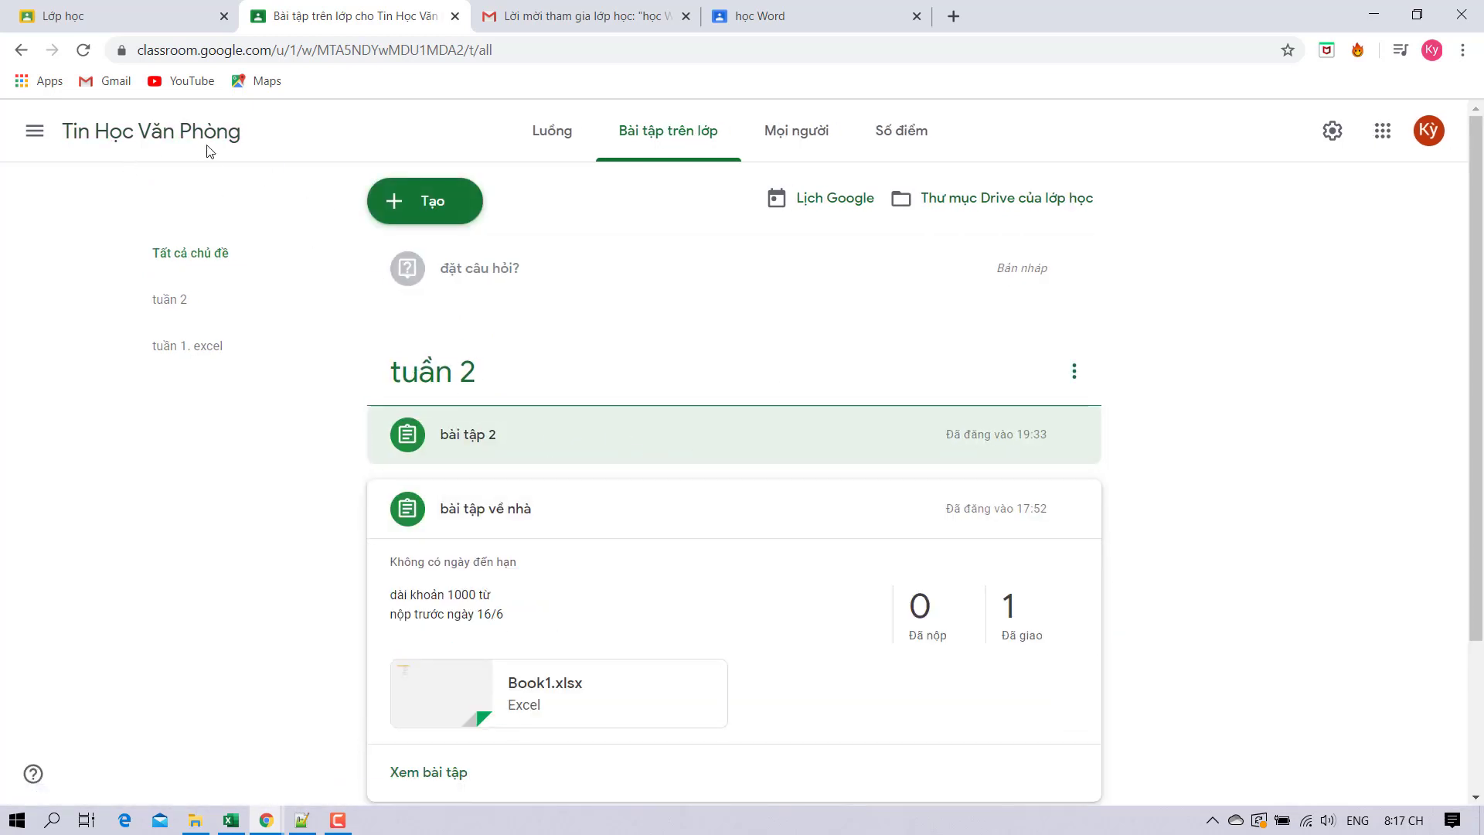
Open the bài tập 2 student work page from the class stream.
left_click(541, 131)
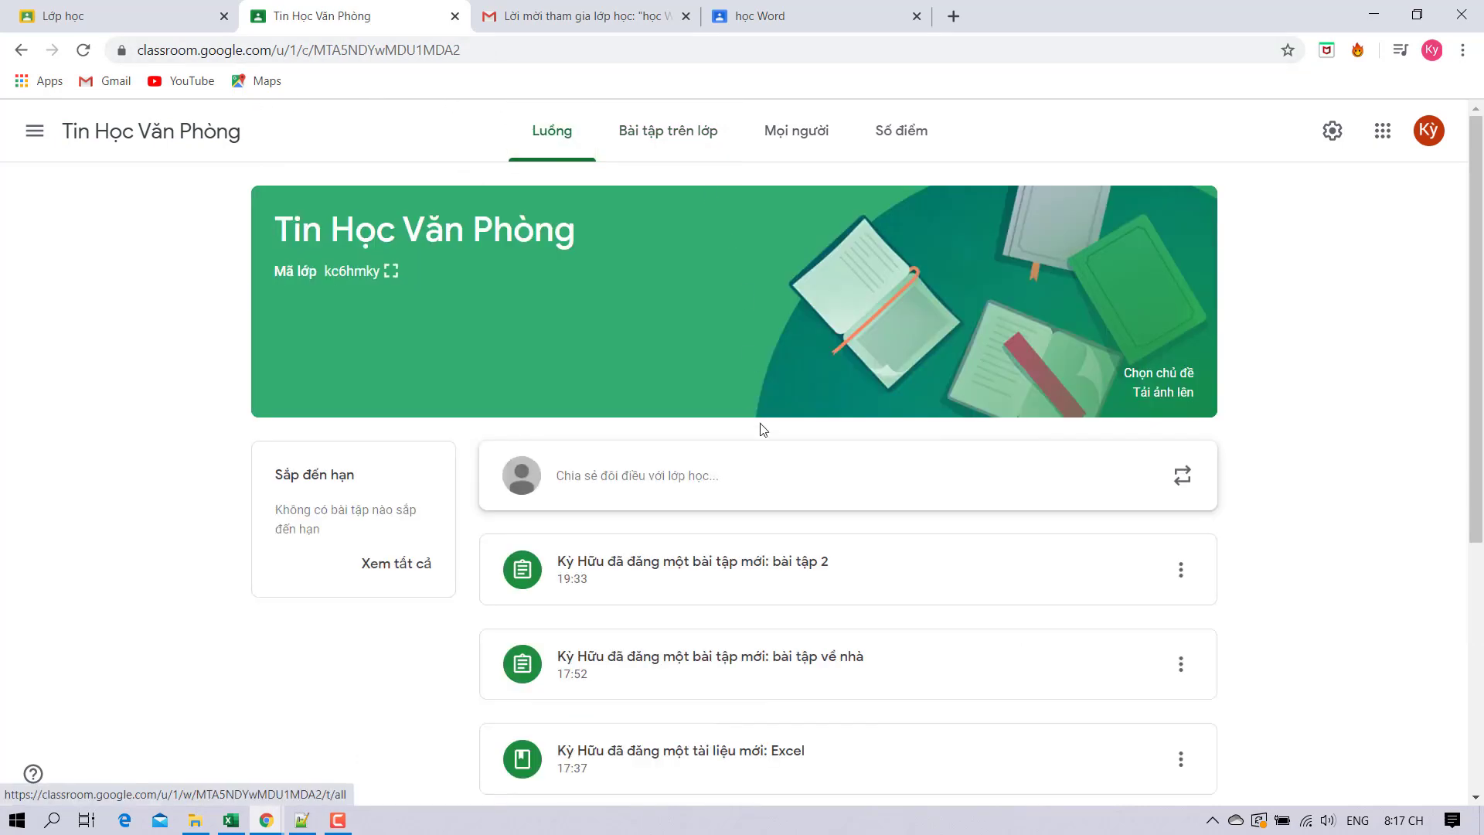
scroll(765, 410, "down", 3)
left_click(781, 381)
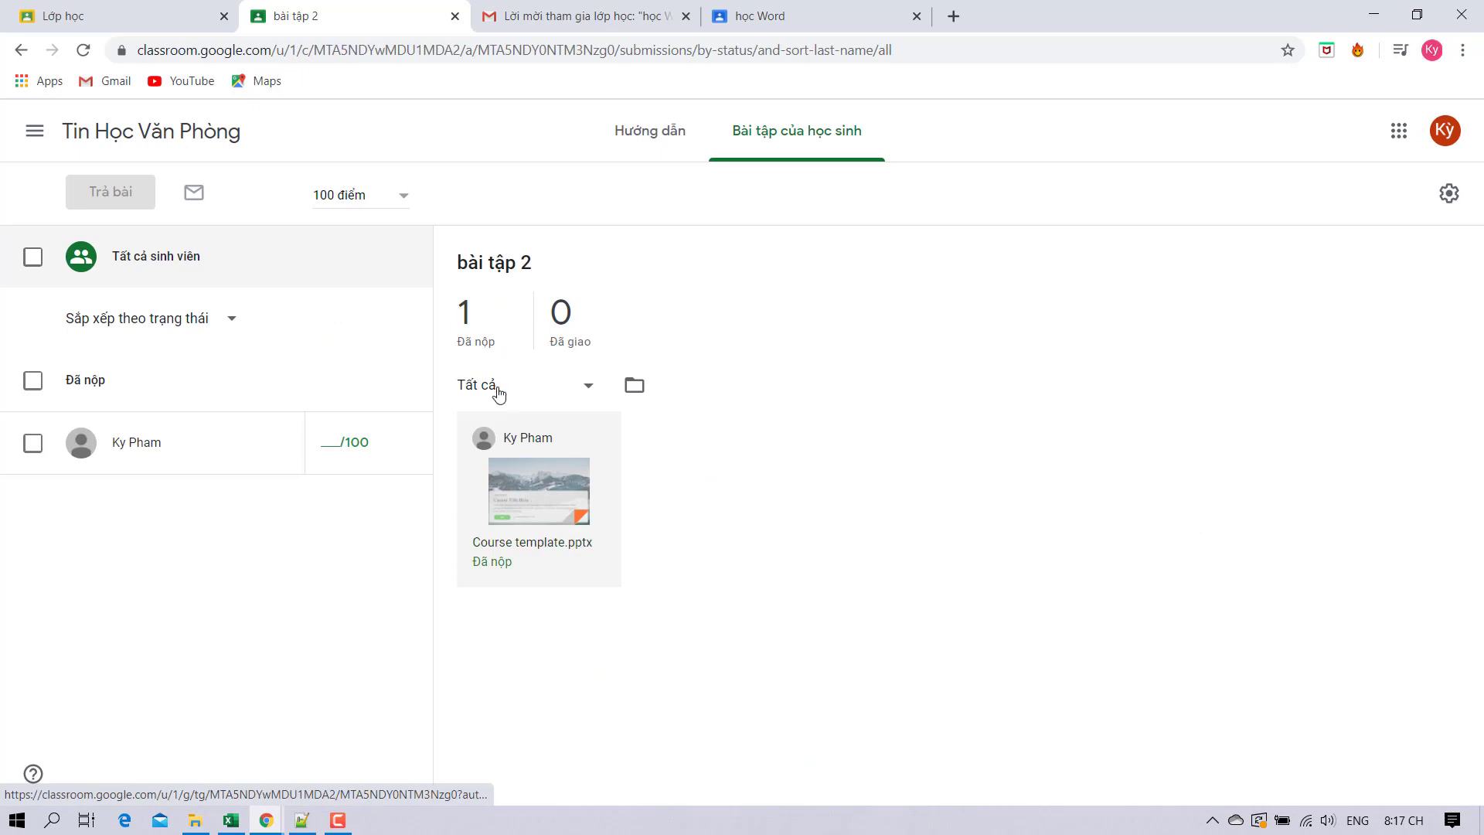
Open the Course template.pptx submission and write a private comment to the student.
left_click(534, 462)
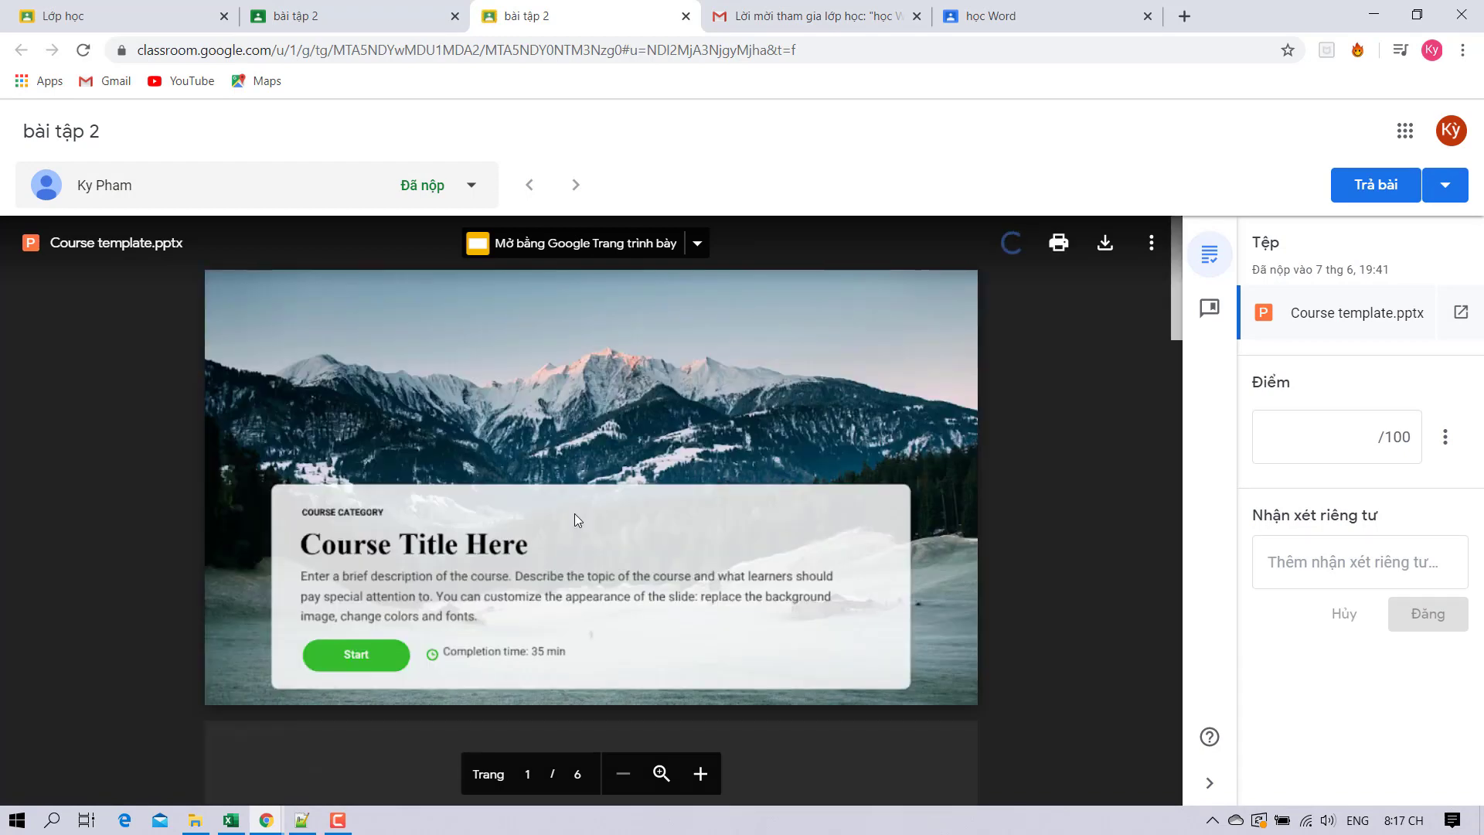
scroll(574, 513, "down", 10)
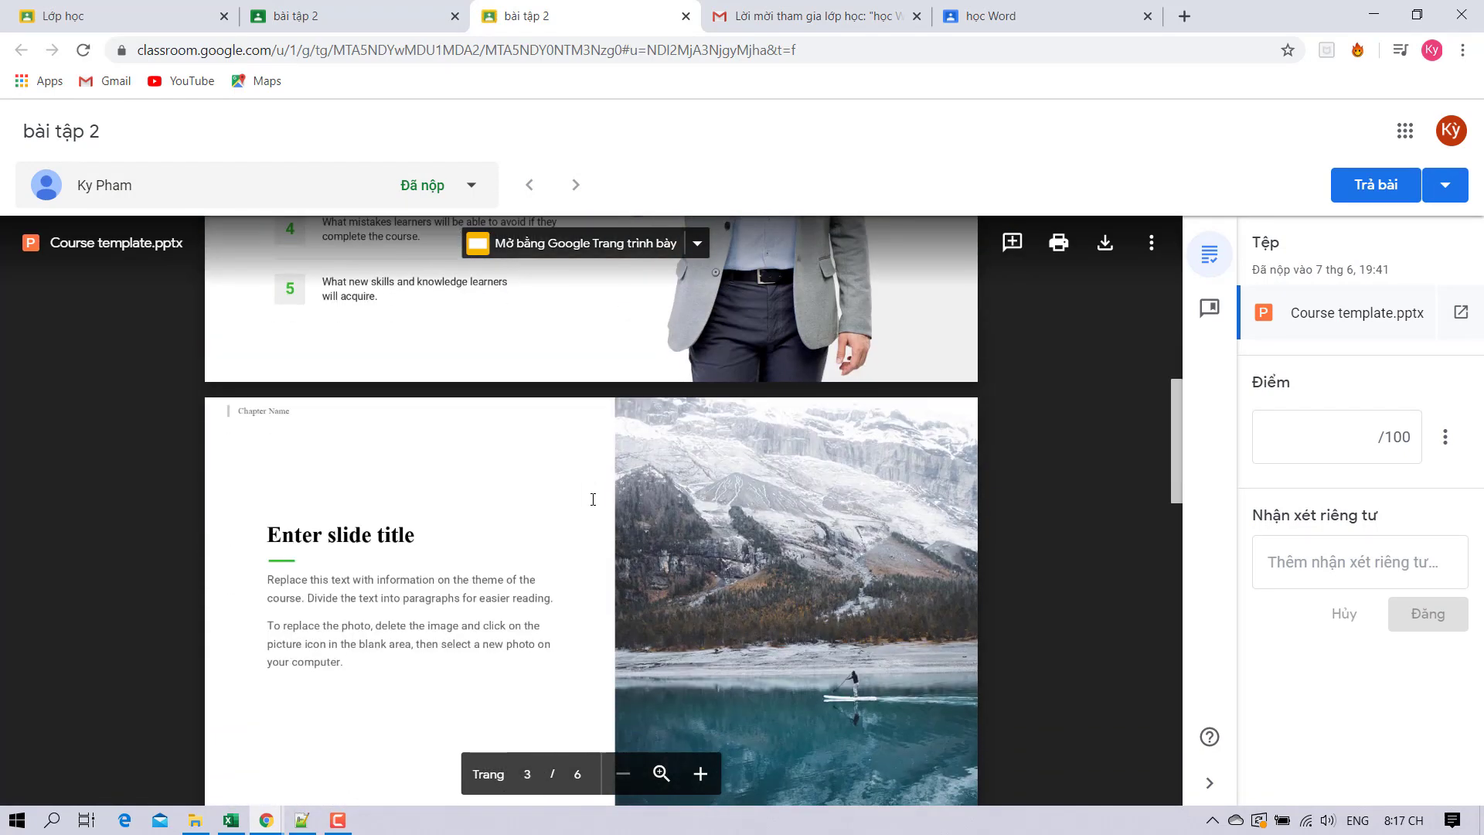
scroll(593, 498, "up", 5)
scroll(826, 437, "down", 10)
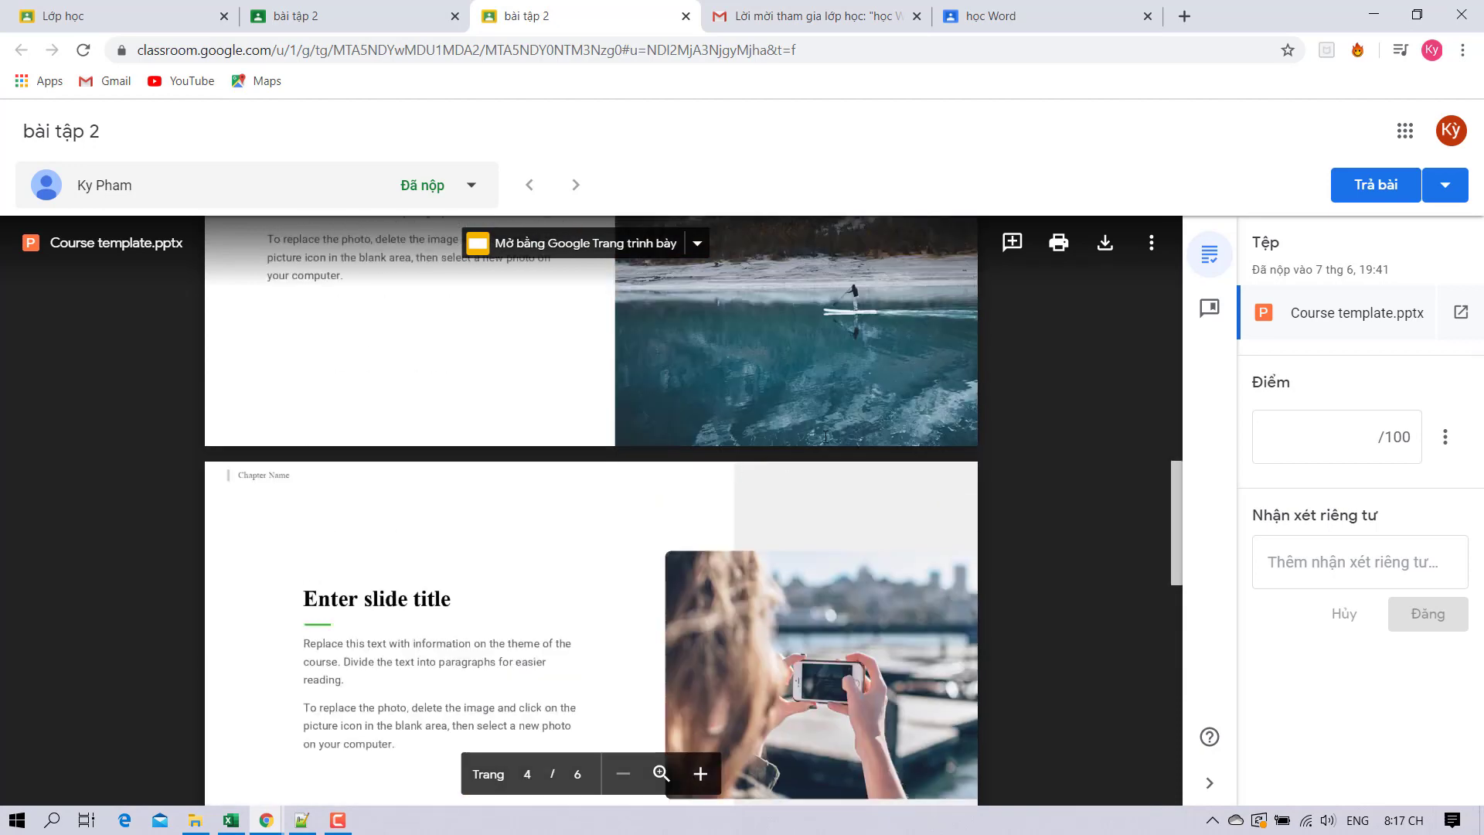
left_click(1309, 550)
left_click(1337, 449)
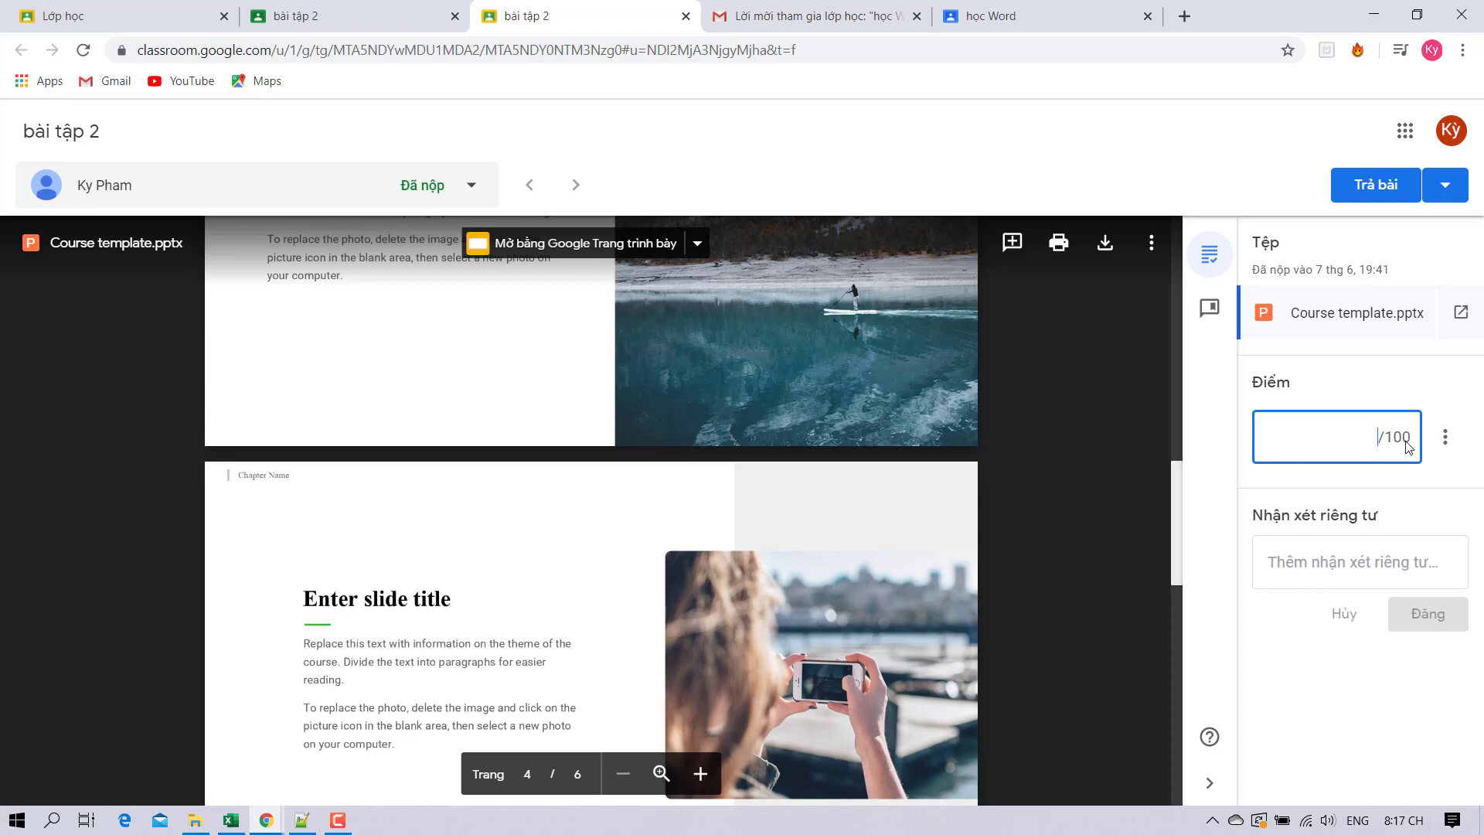
left_click(1338, 564)
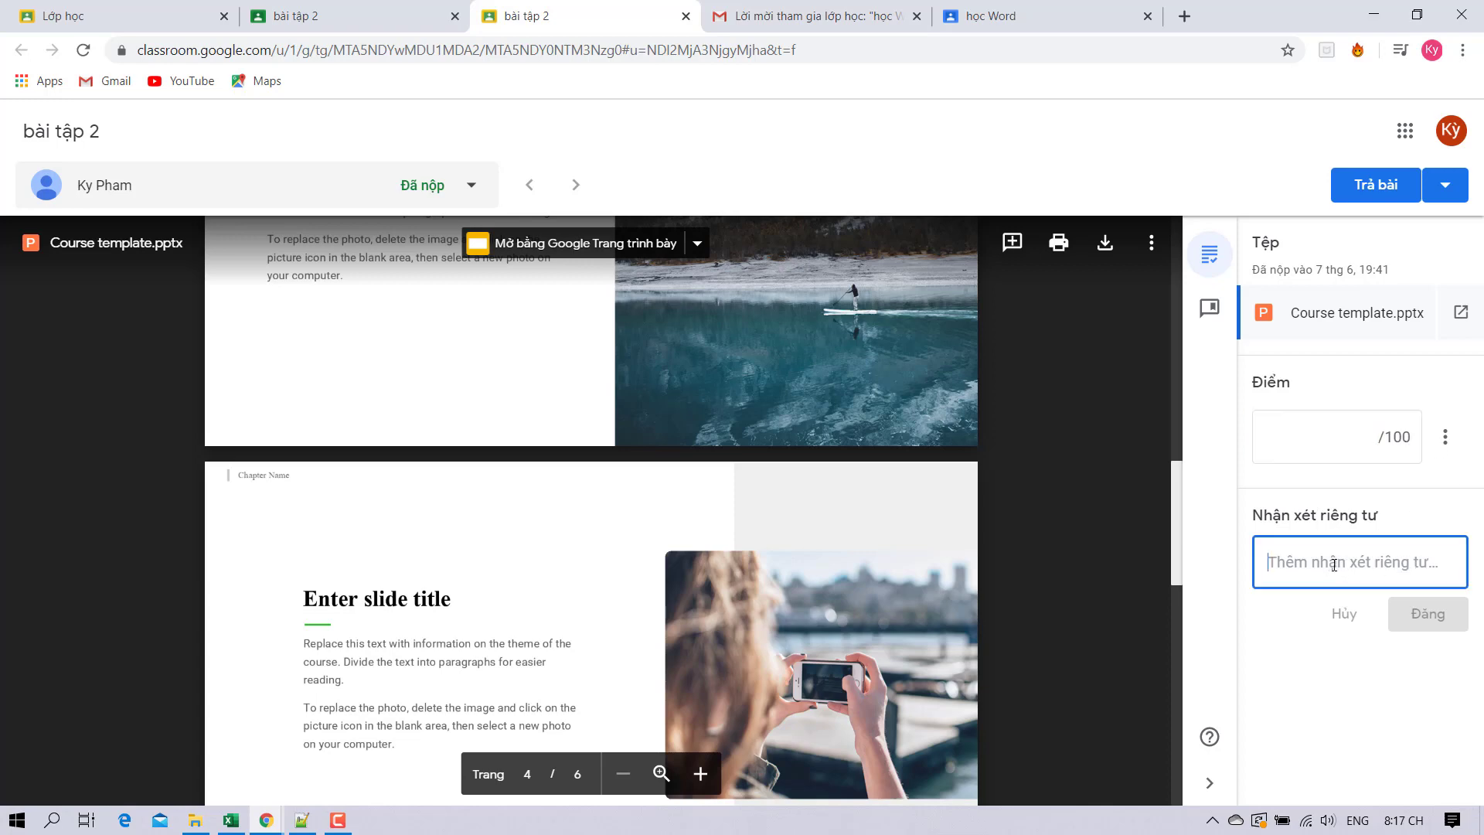
type("hay lắm")
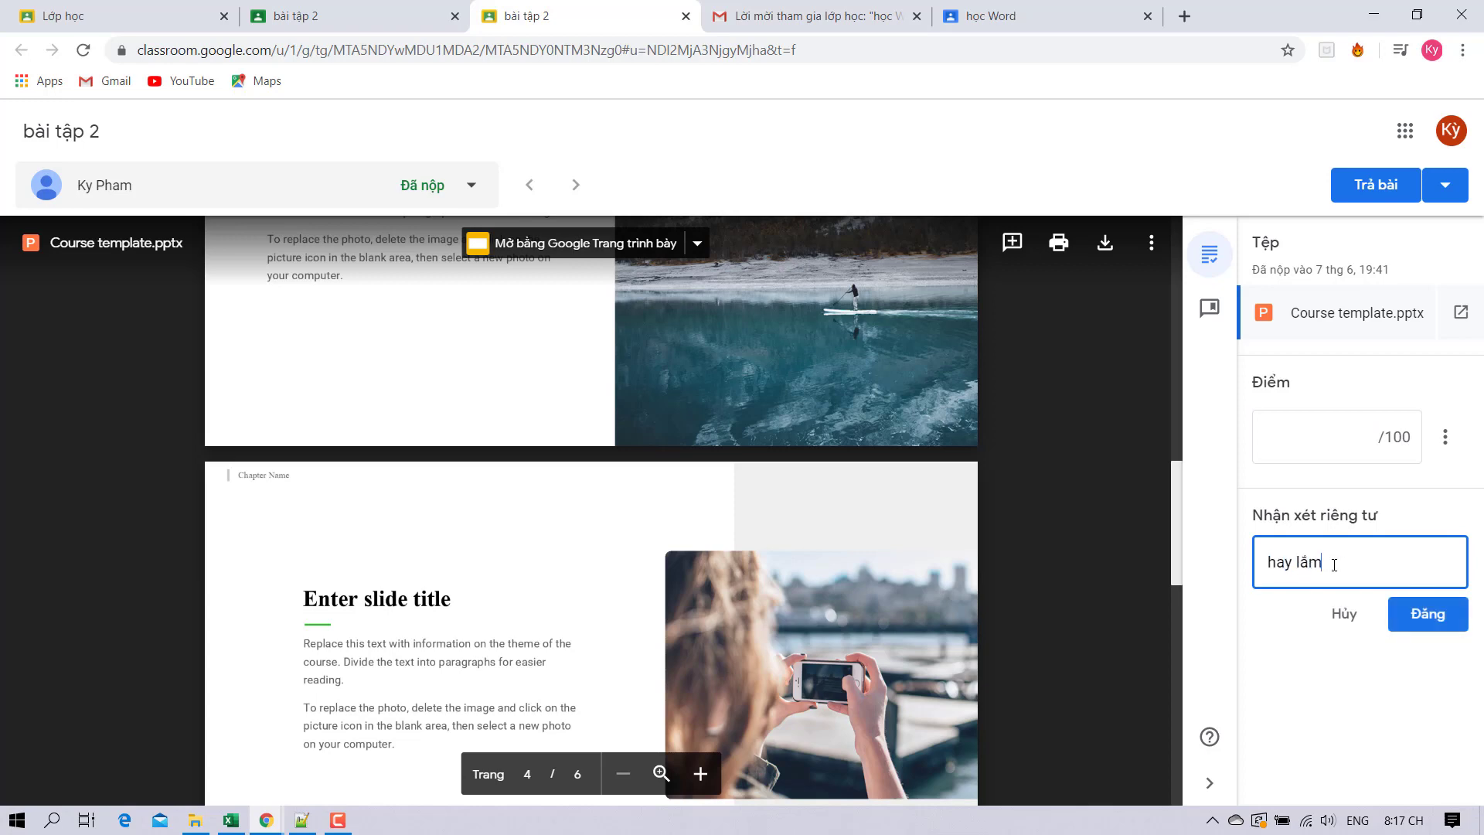
Return the work to the student without a grade and leave the grading view.
left_click(1365, 189)
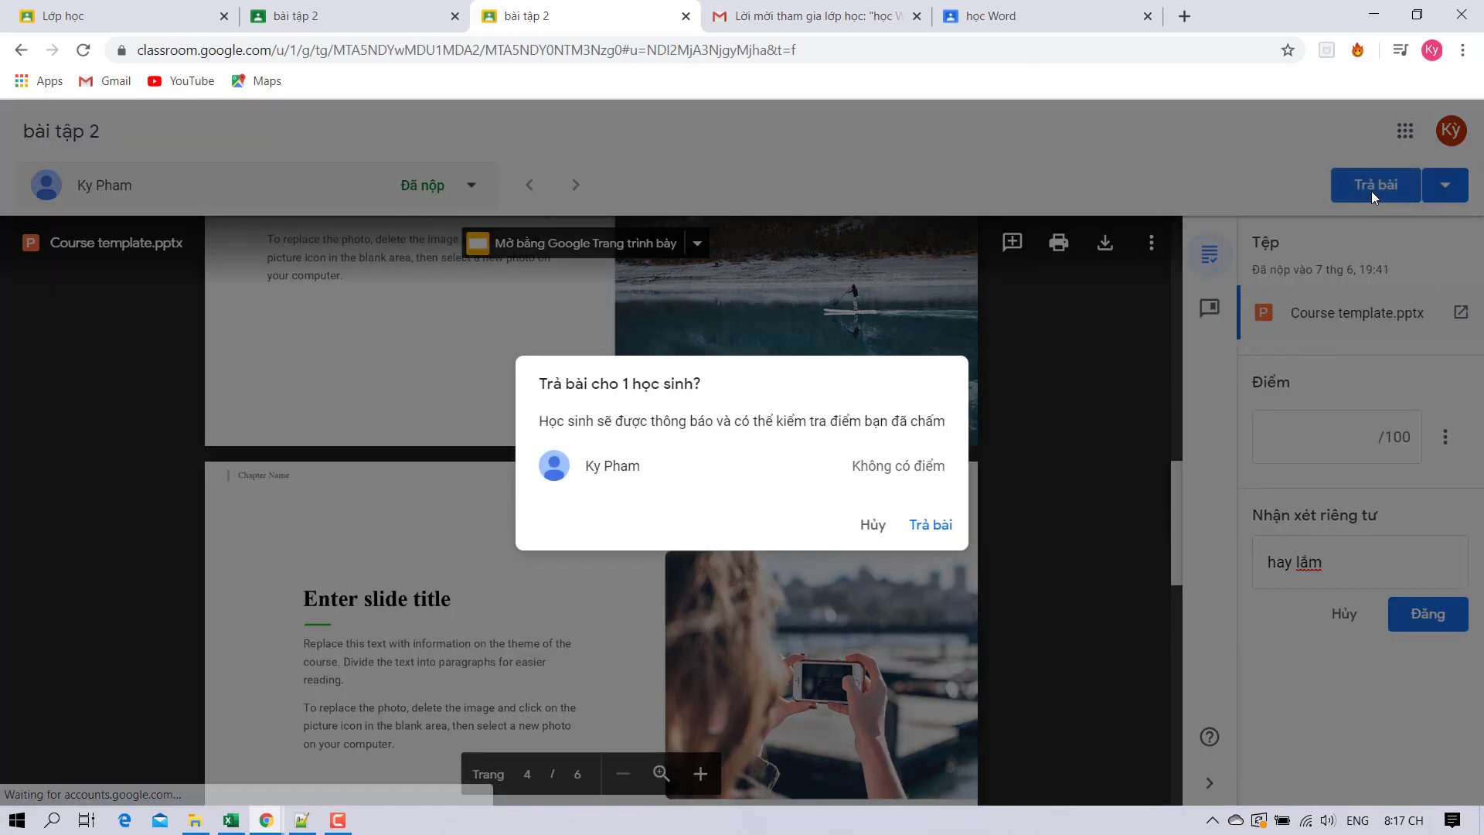
left_click(928, 525)
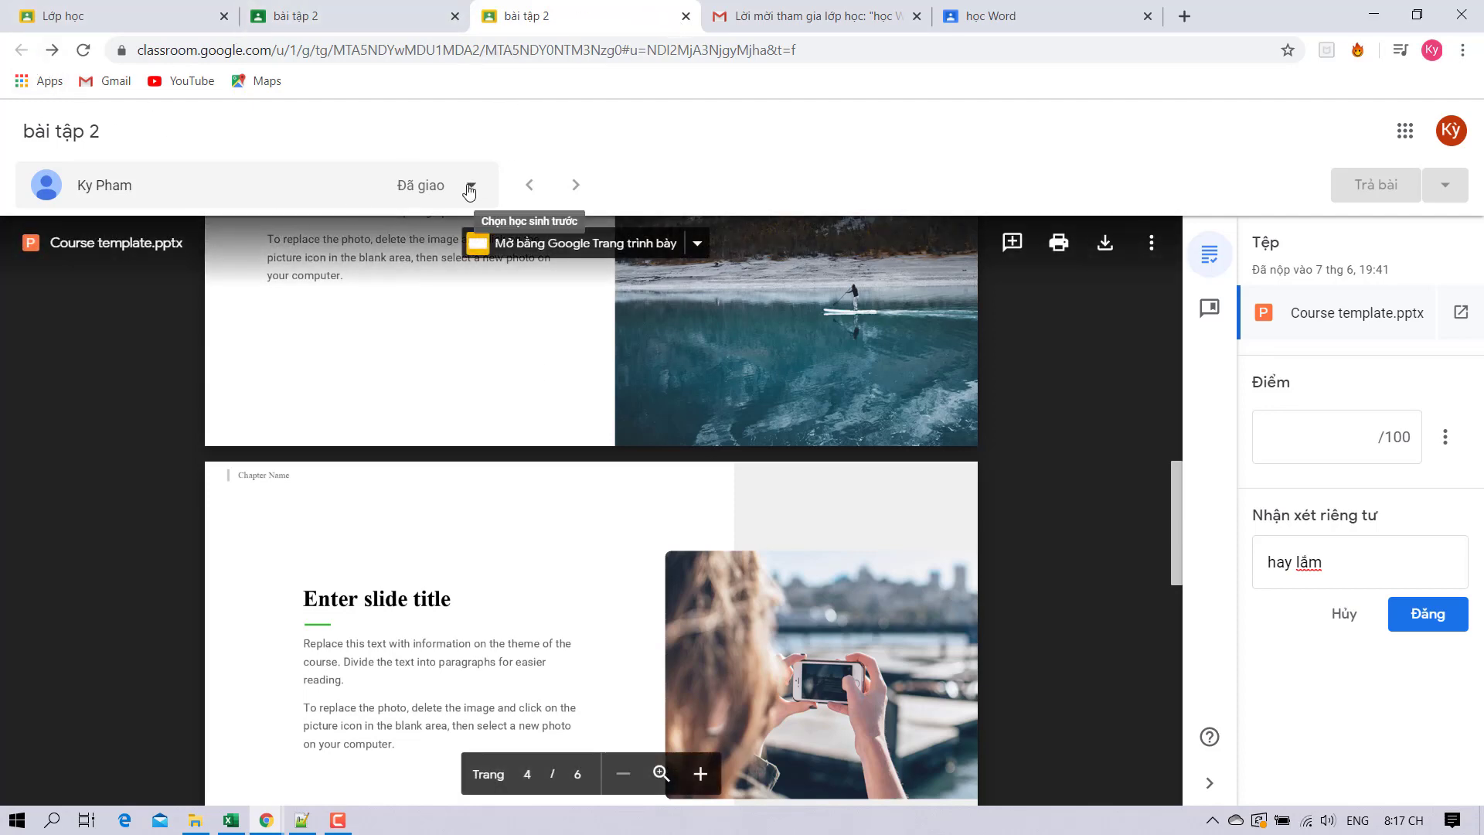
left_click(686, 17)
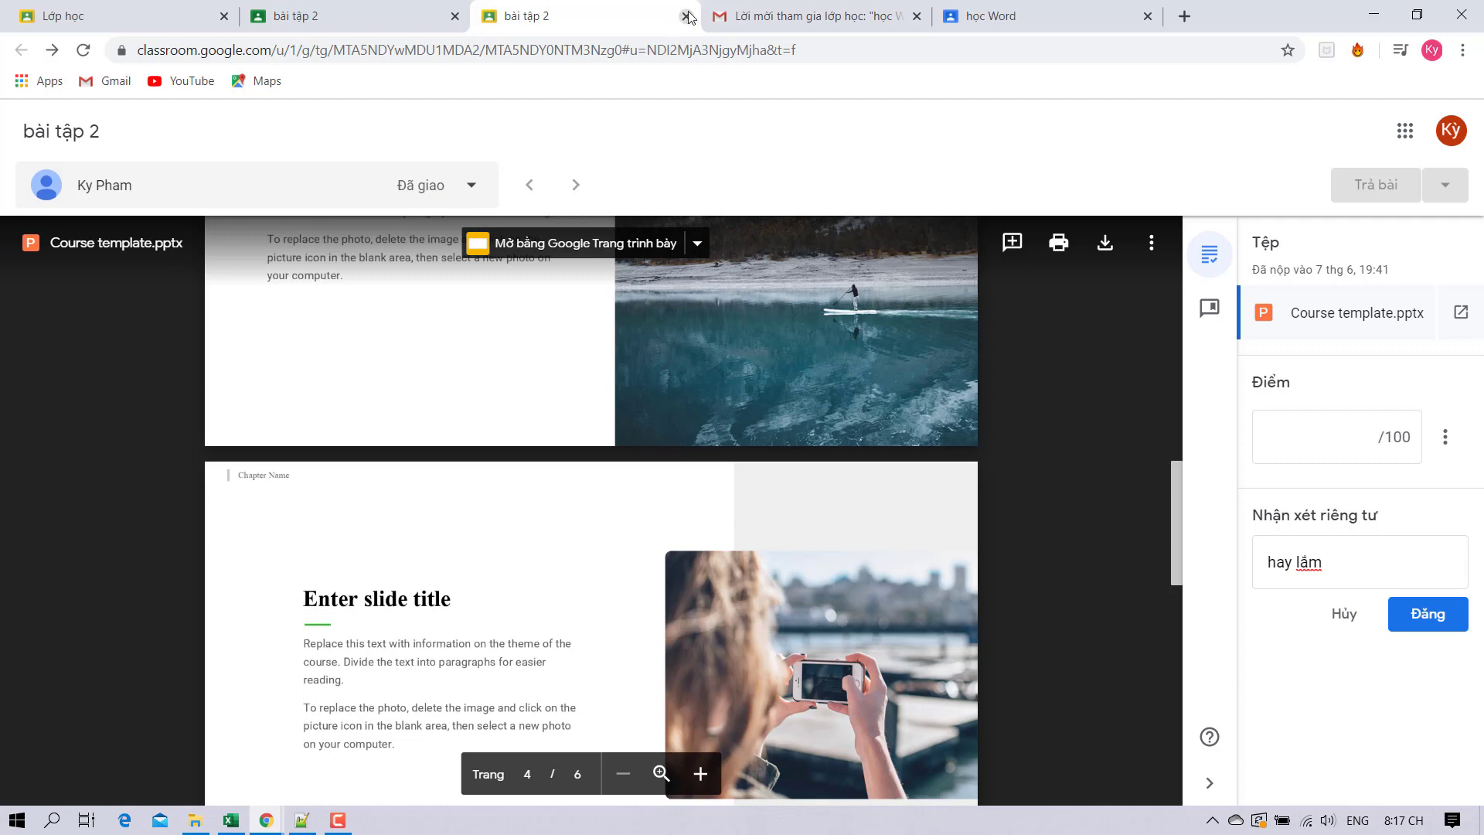
left_click(850, 157)
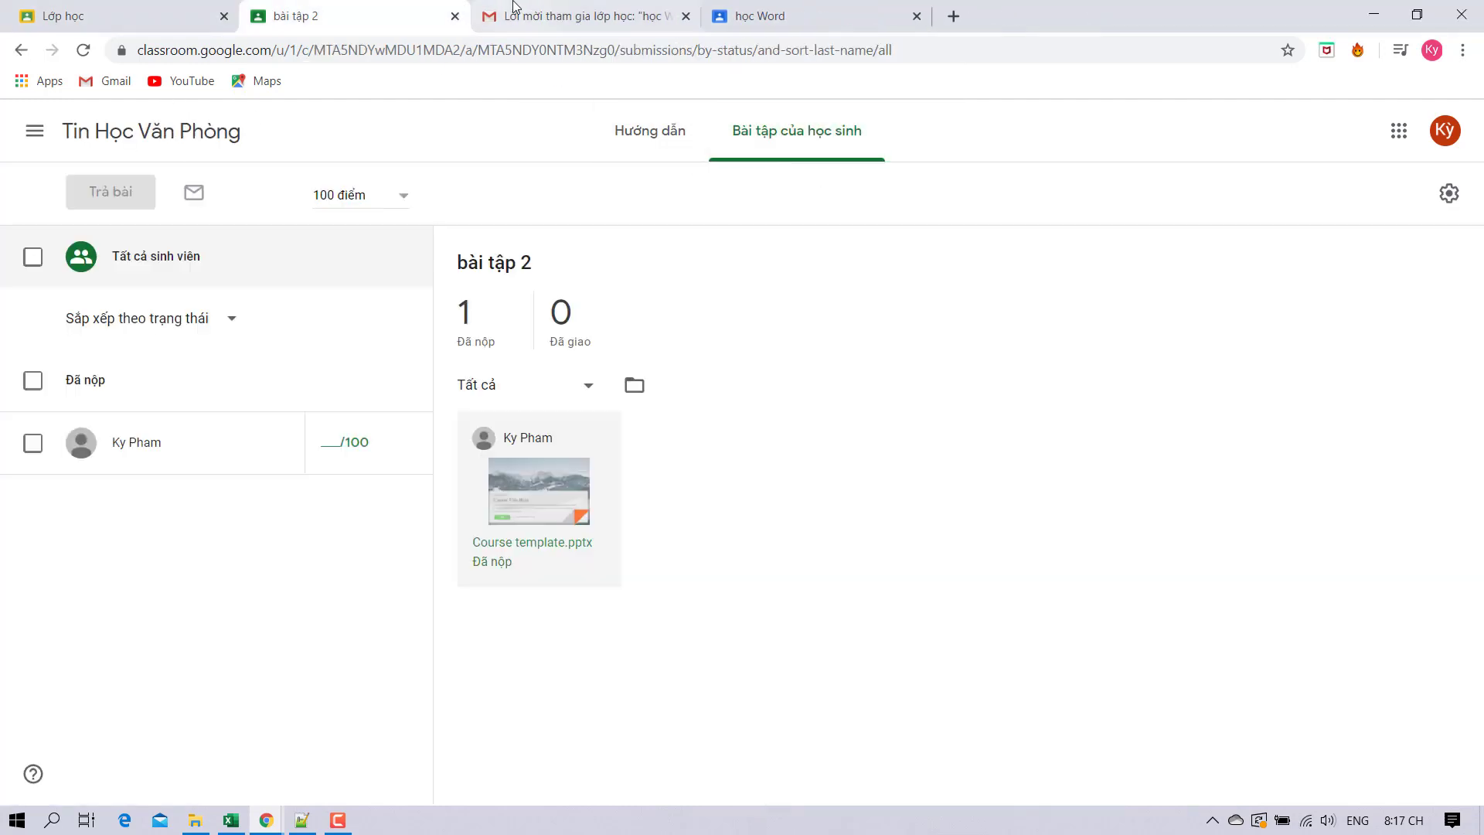
Go back to the Tin Học Văn Phòng class and browse its Classwork and People pages.
left_click(626, 132)
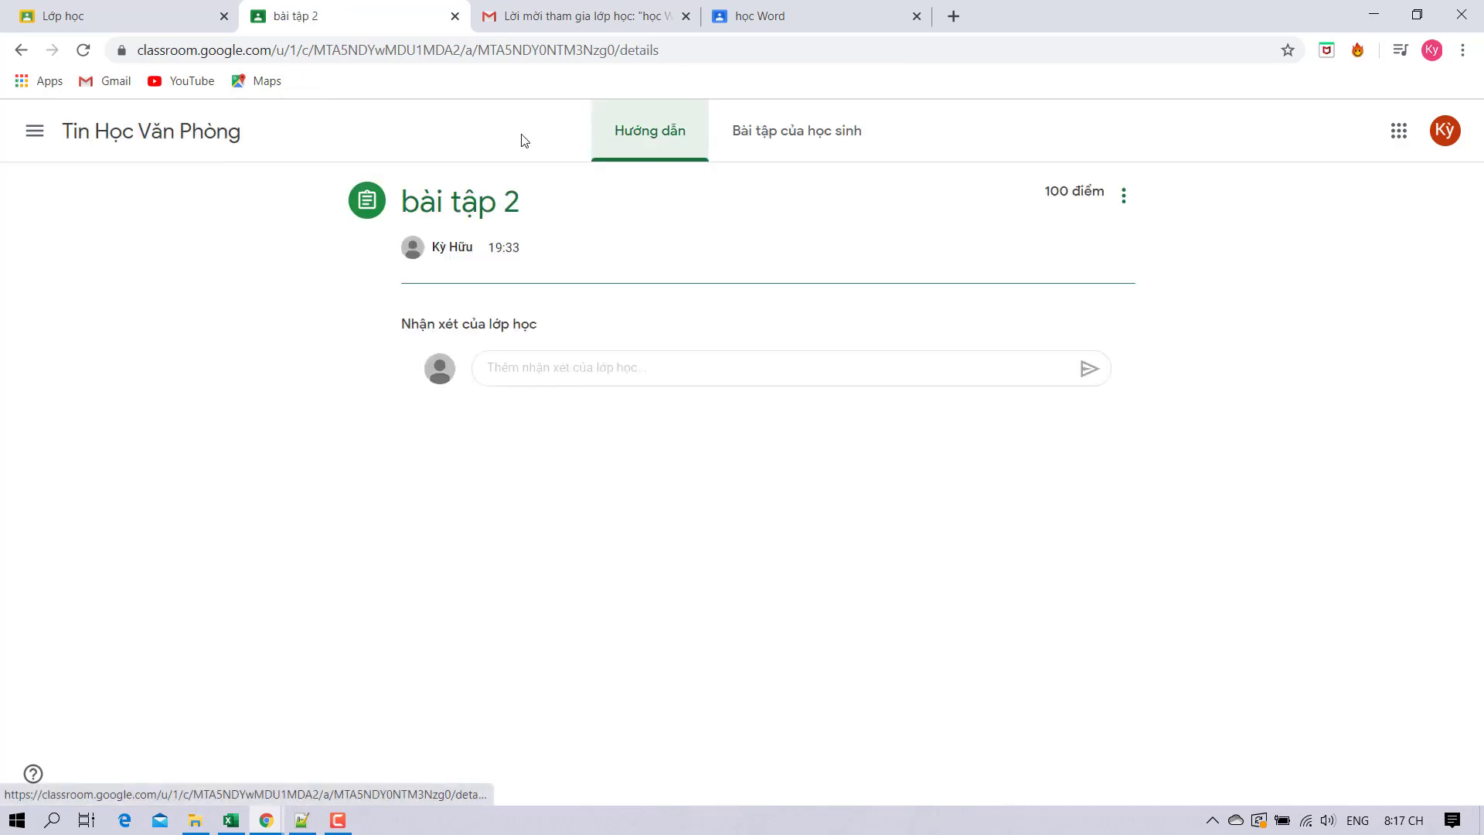
left_click(22, 50)
left_click(13, 54)
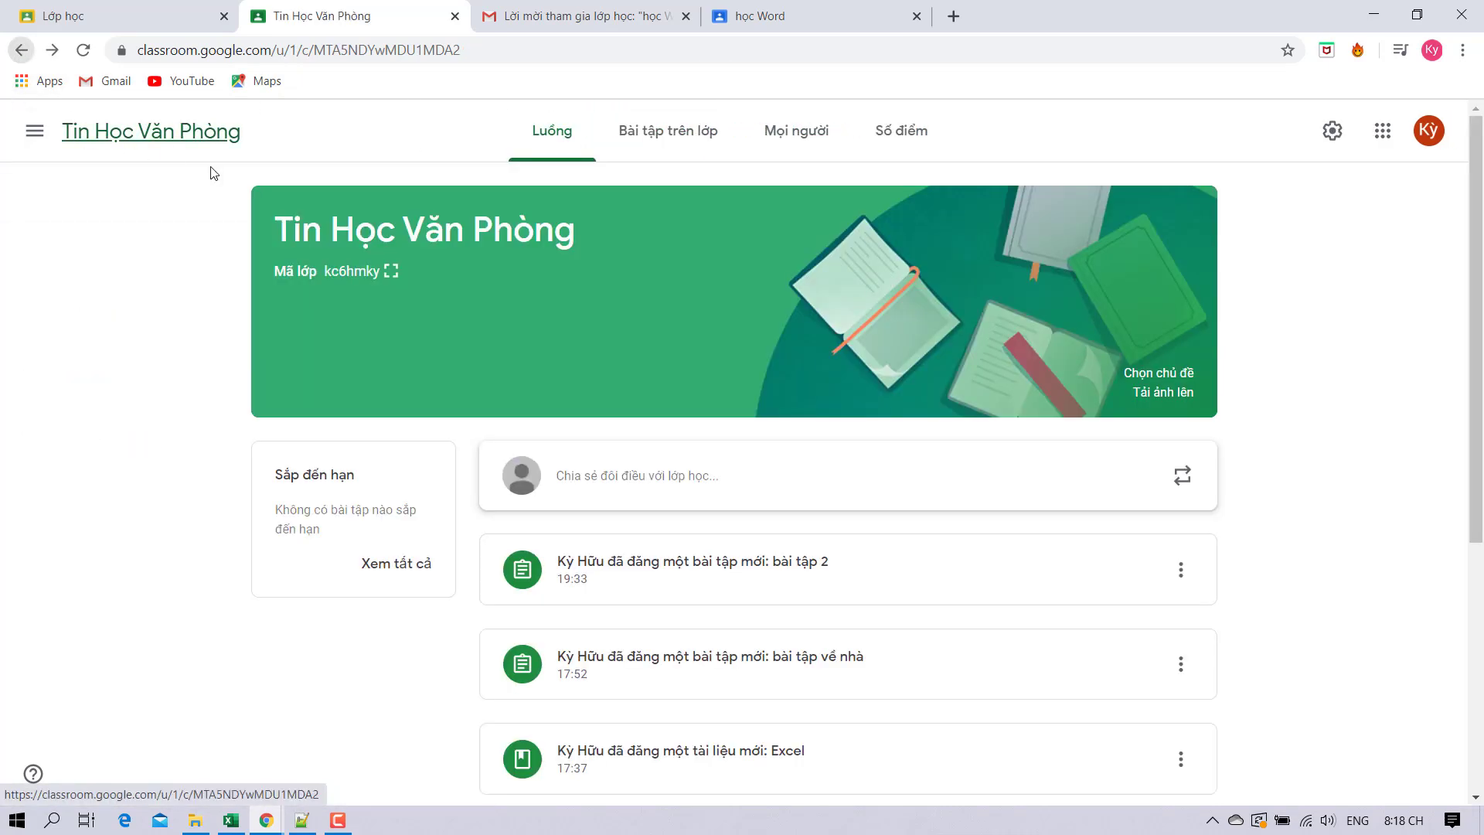
scroll(931, 563, "down", 5)
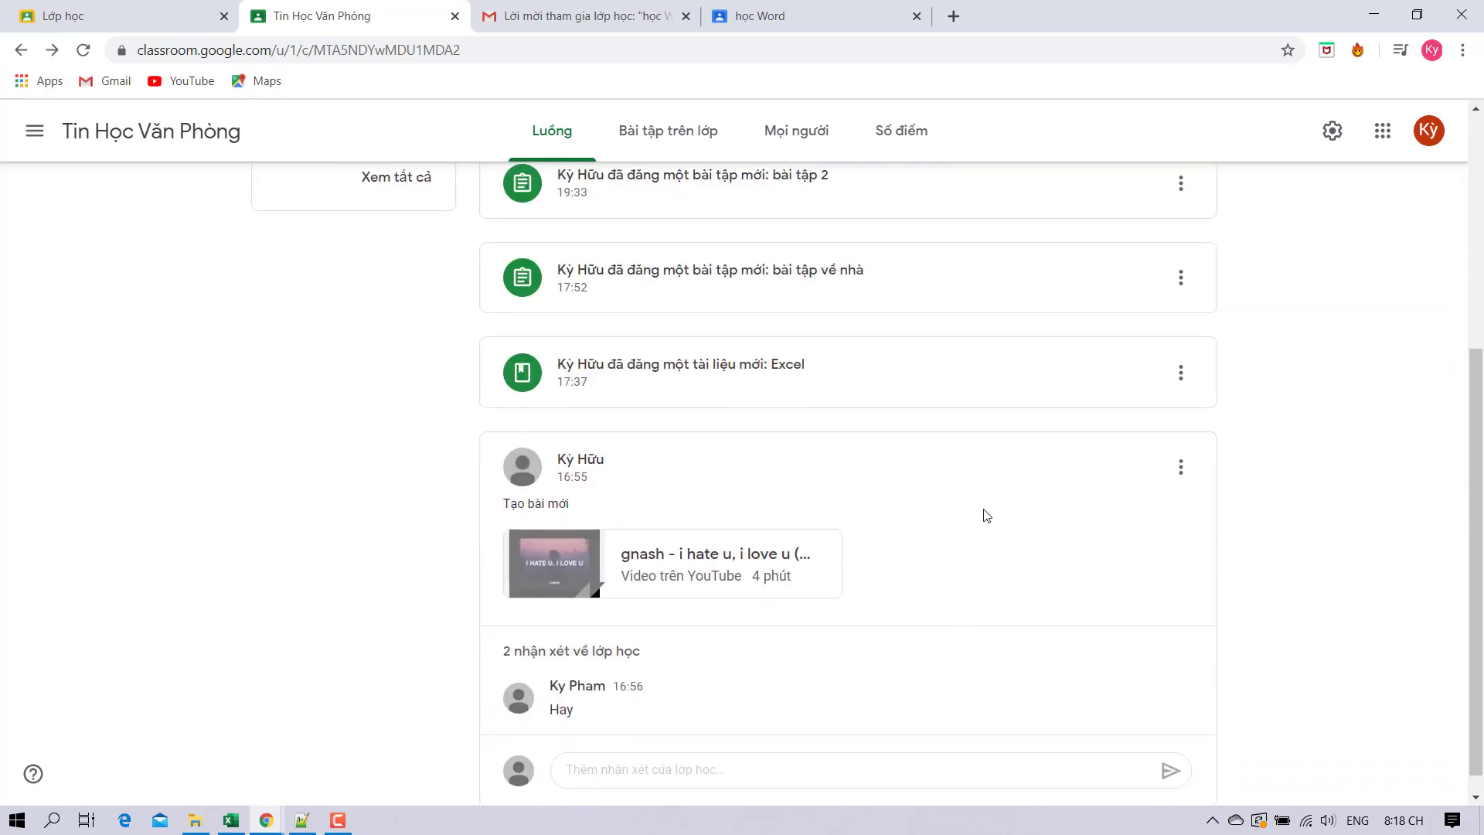
scroll(981, 513, "up", 5)
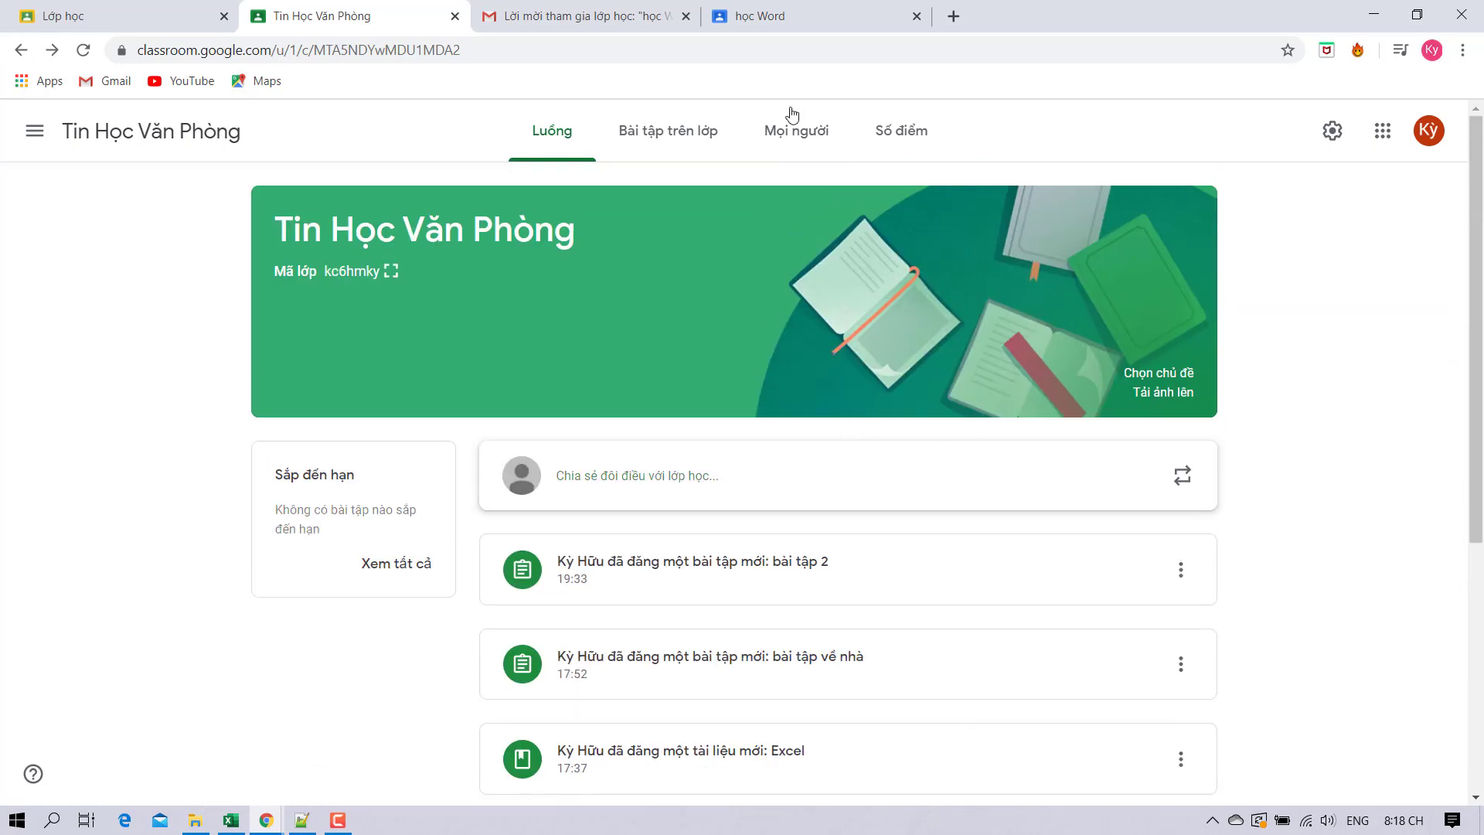
left_click(701, 136)
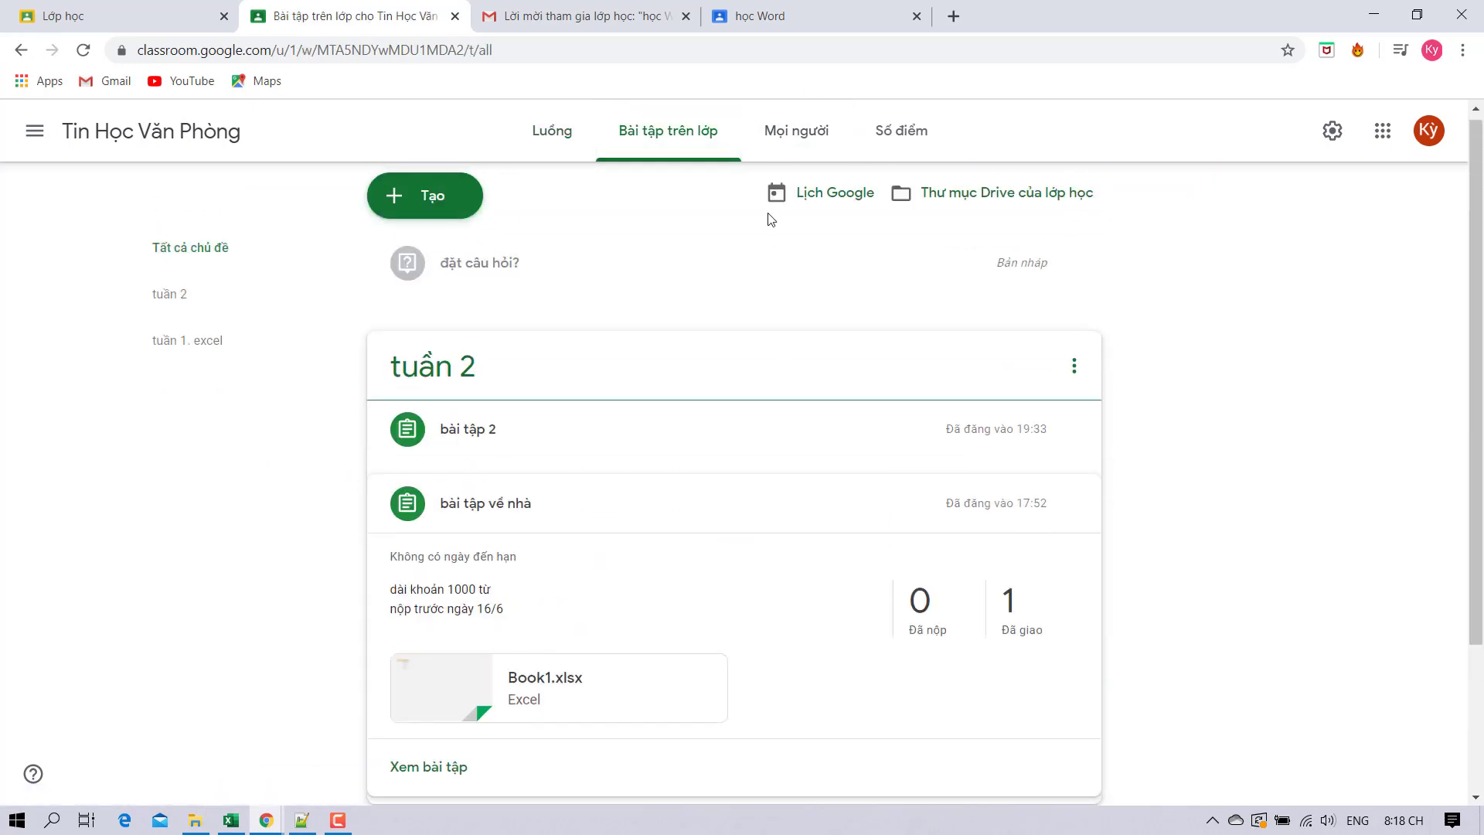
left_click(796, 131)
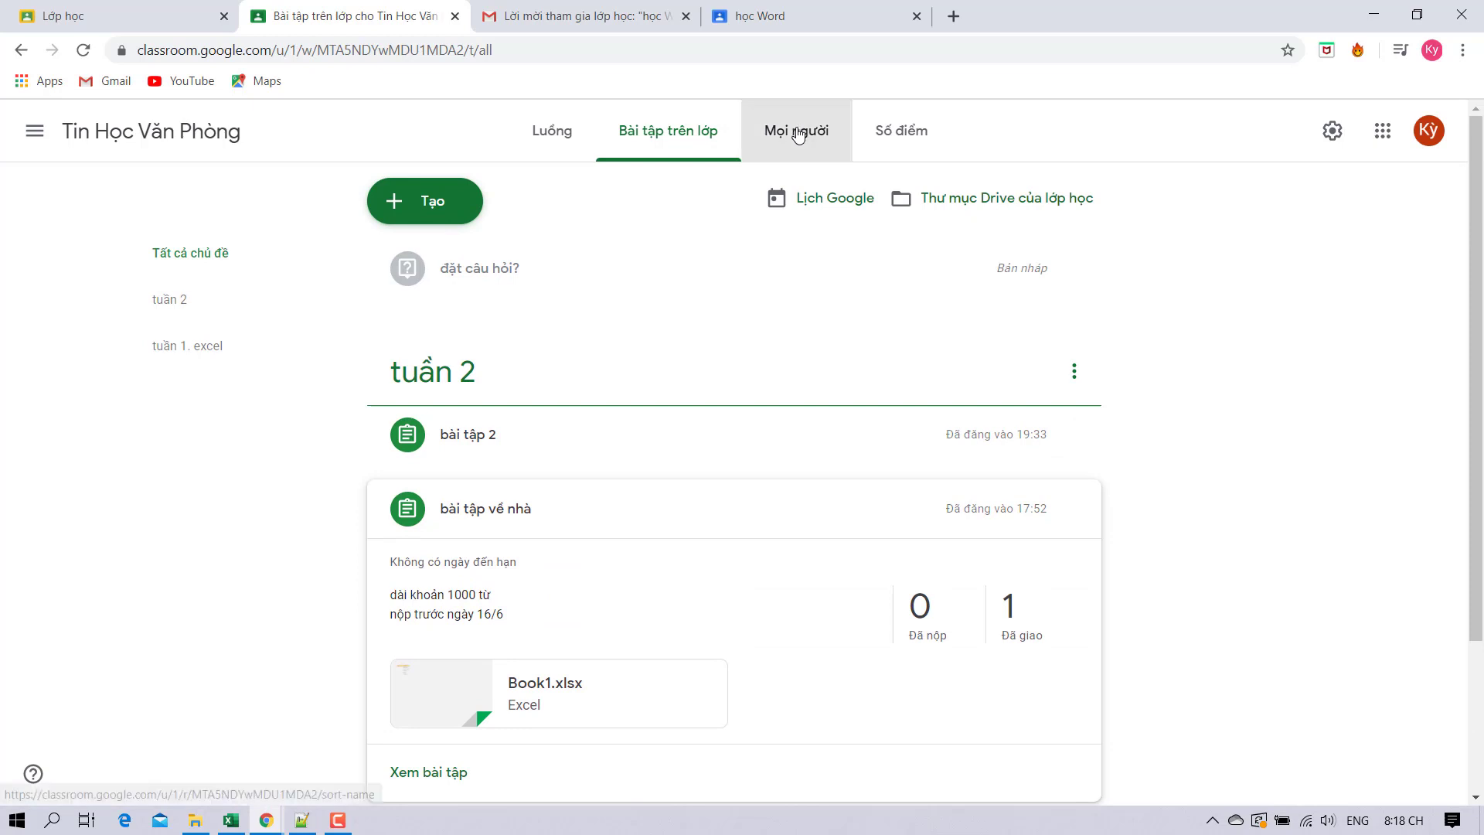
Open the Số điểm gradebook sorted by last name, leaving both grades blank.
left_click(919, 140)
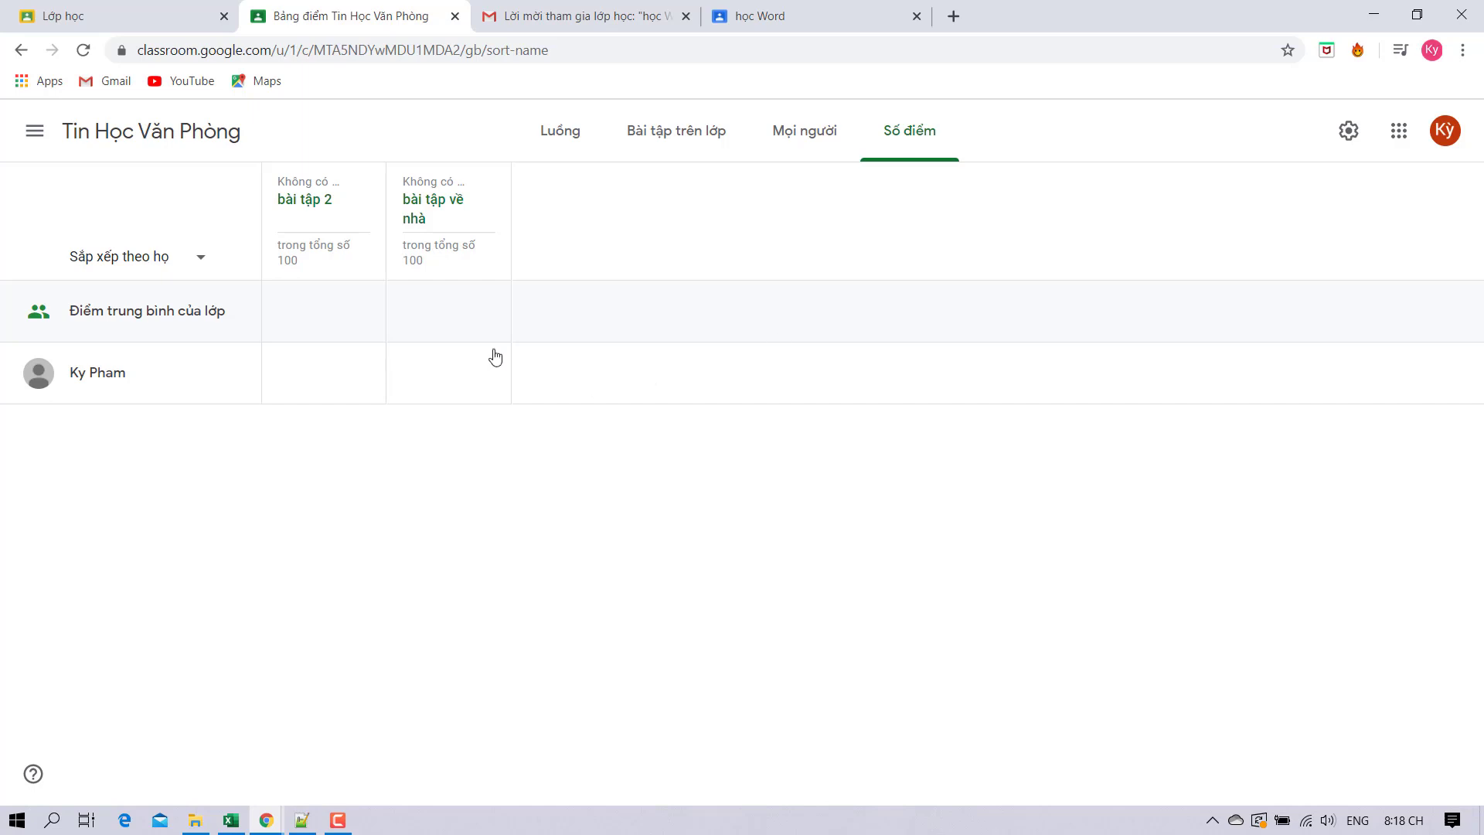
left_click(186, 262)
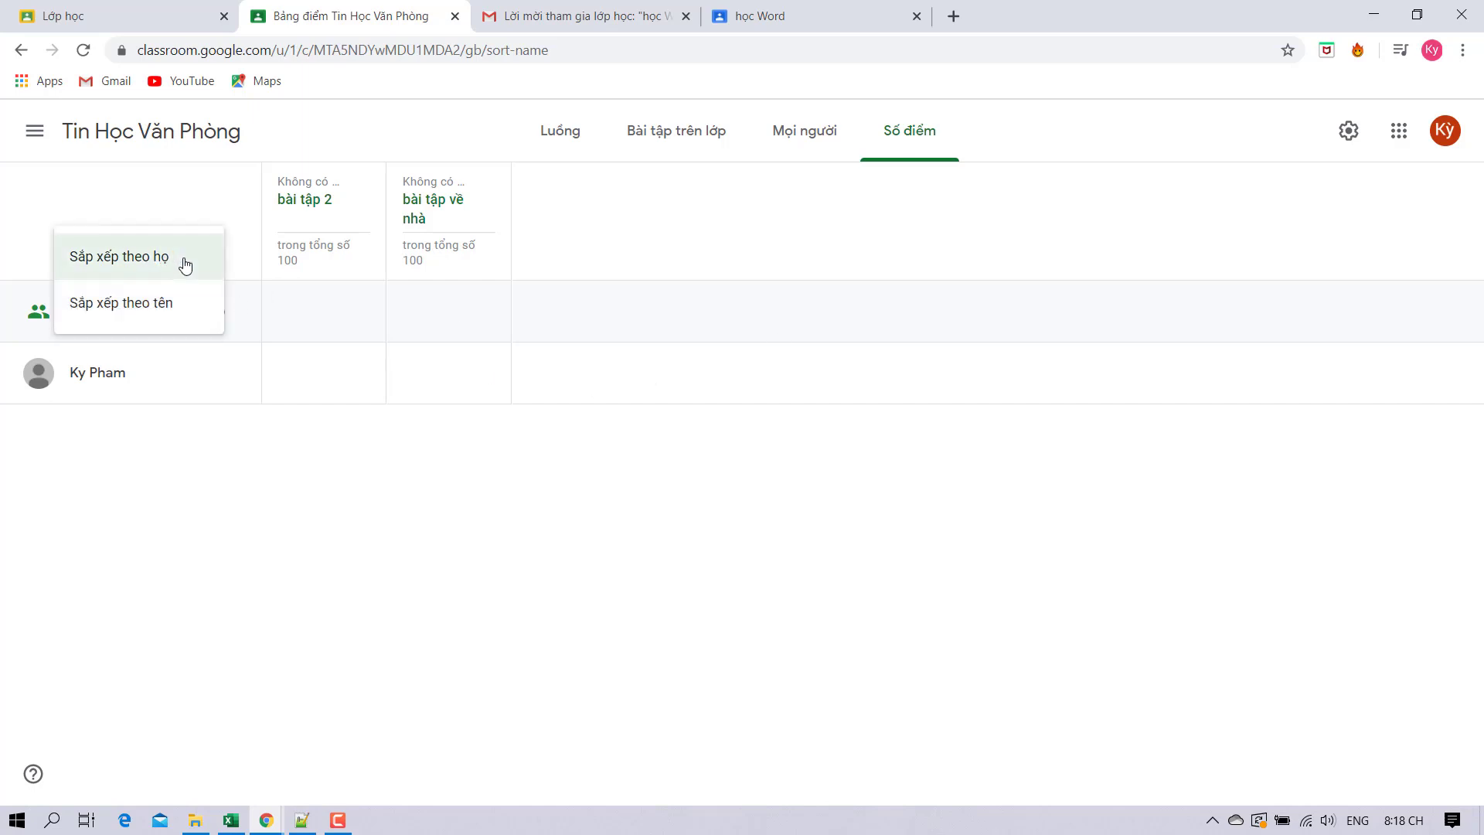
left_click(186, 258)
left_click(305, 371)
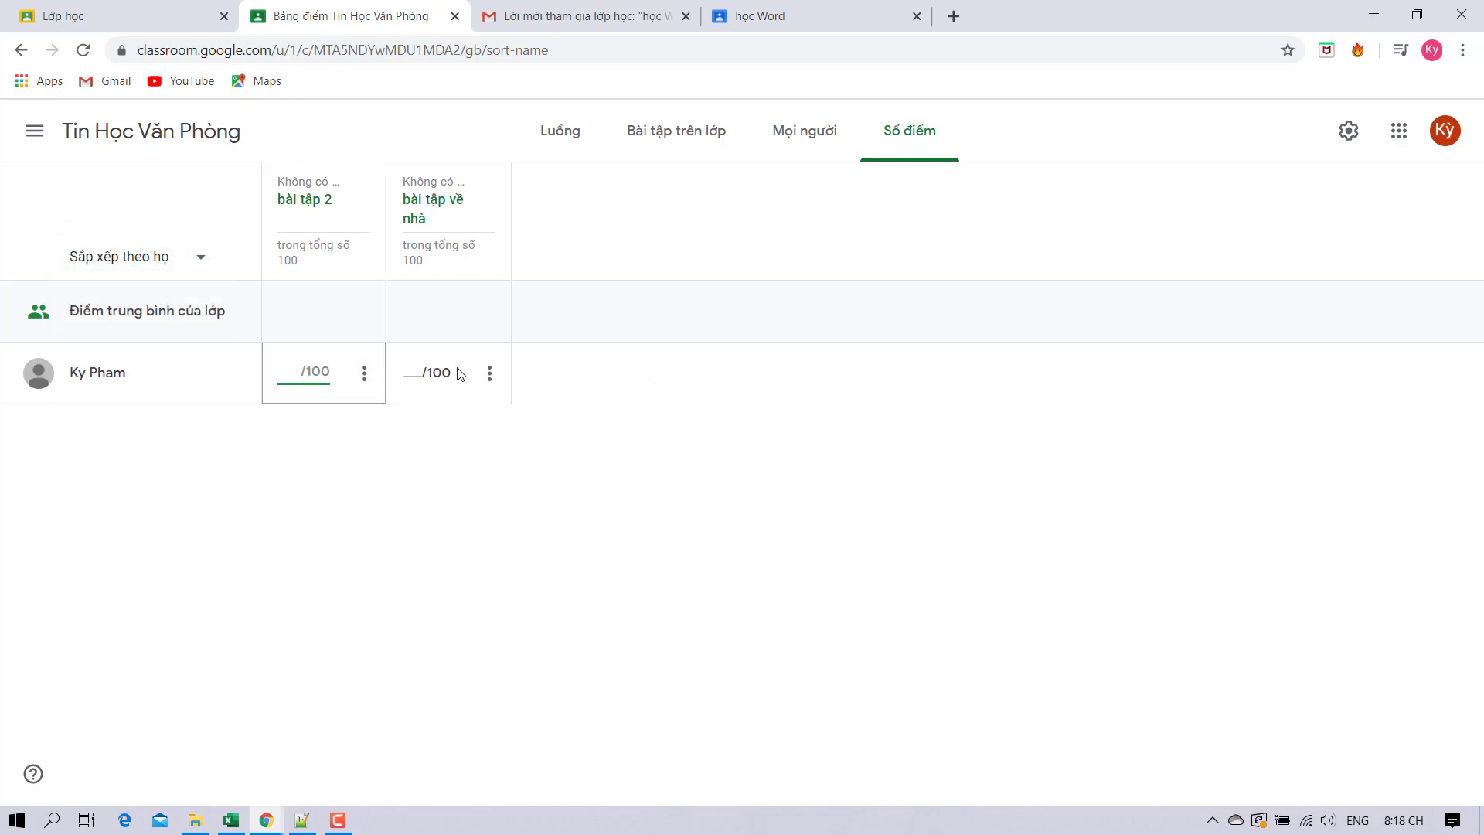
left_click(459, 373)
left_click(317, 376)
left_click(606, 376)
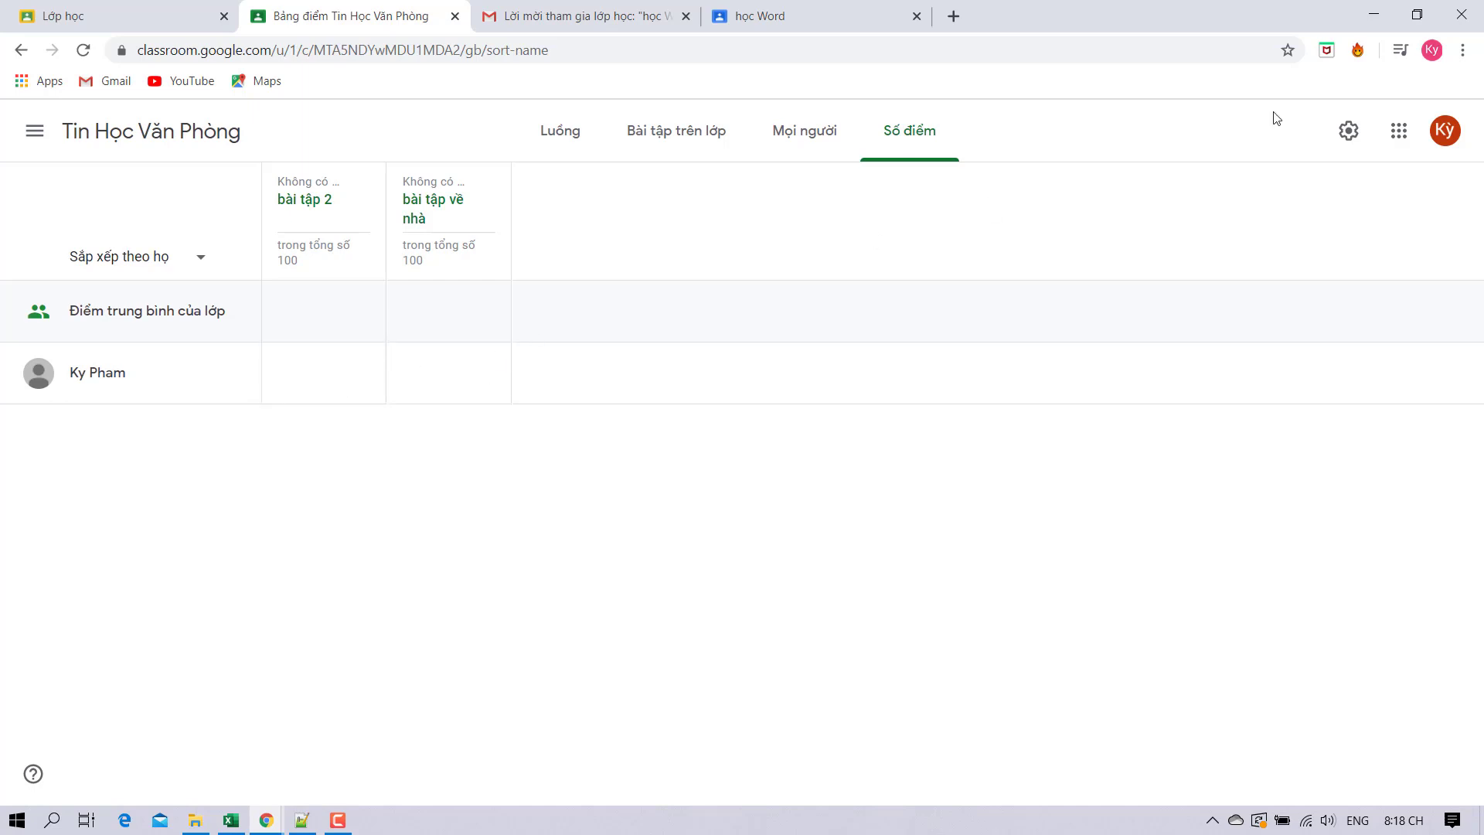
Save class settings with grade calculation on Không tính tổng điểm after trying Tổng điểm, then return.
left_click(1346, 133)
scroll(645, 429, "down", 5)
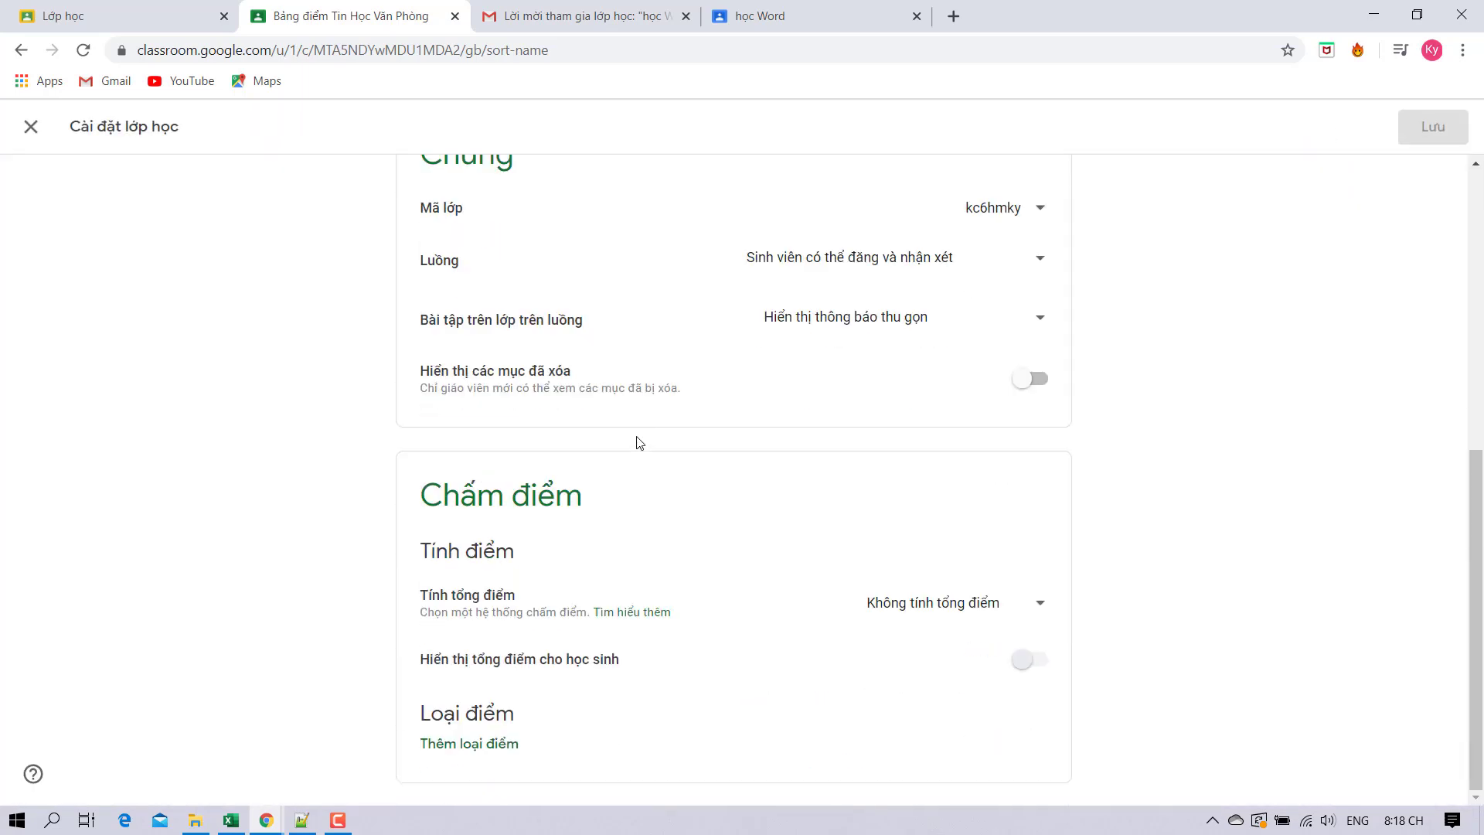
left_click(924, 610)
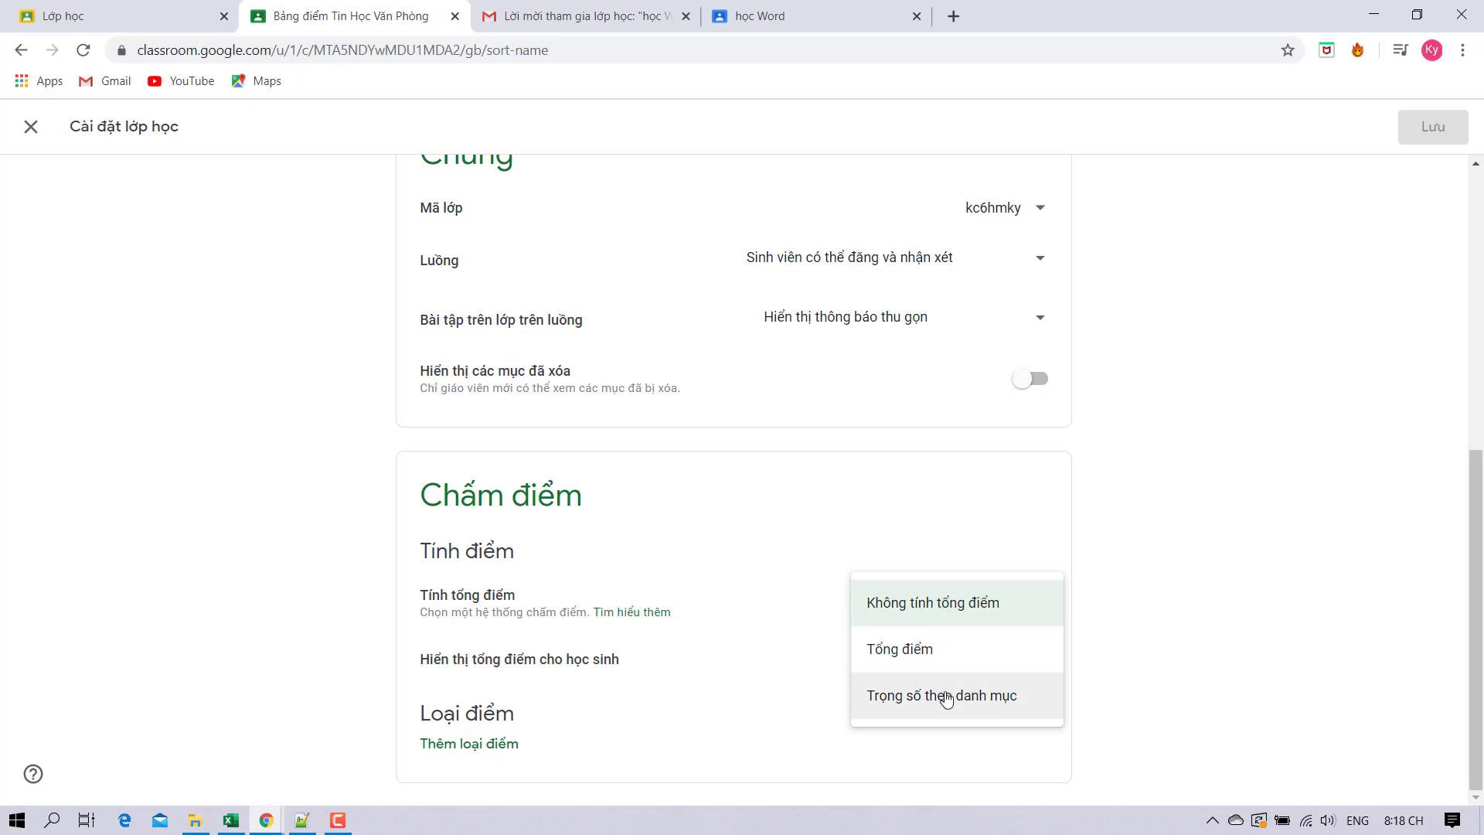
left_click(714, 680)
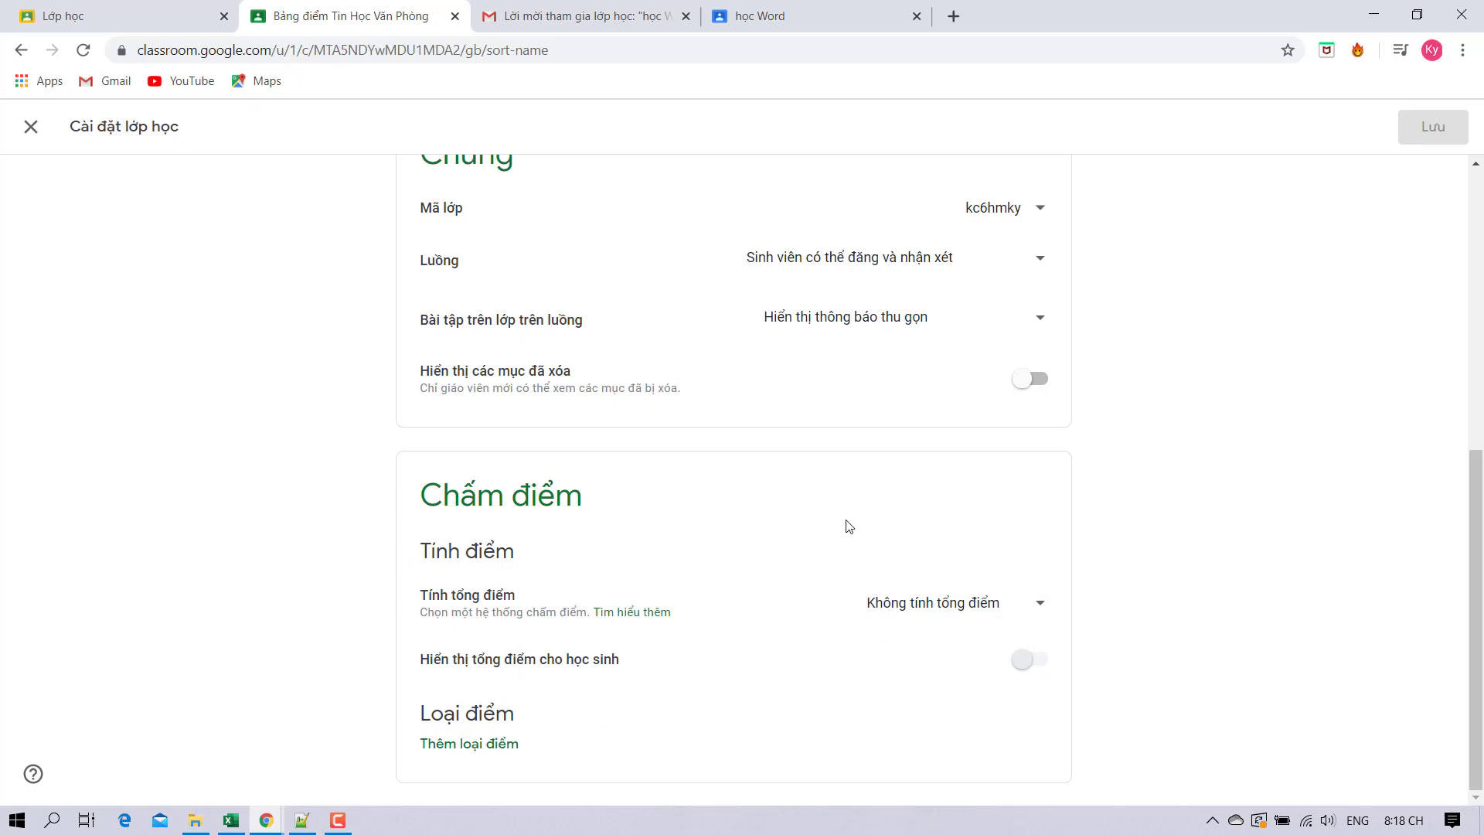
left_click(930, 601)
left_click(912, 648)
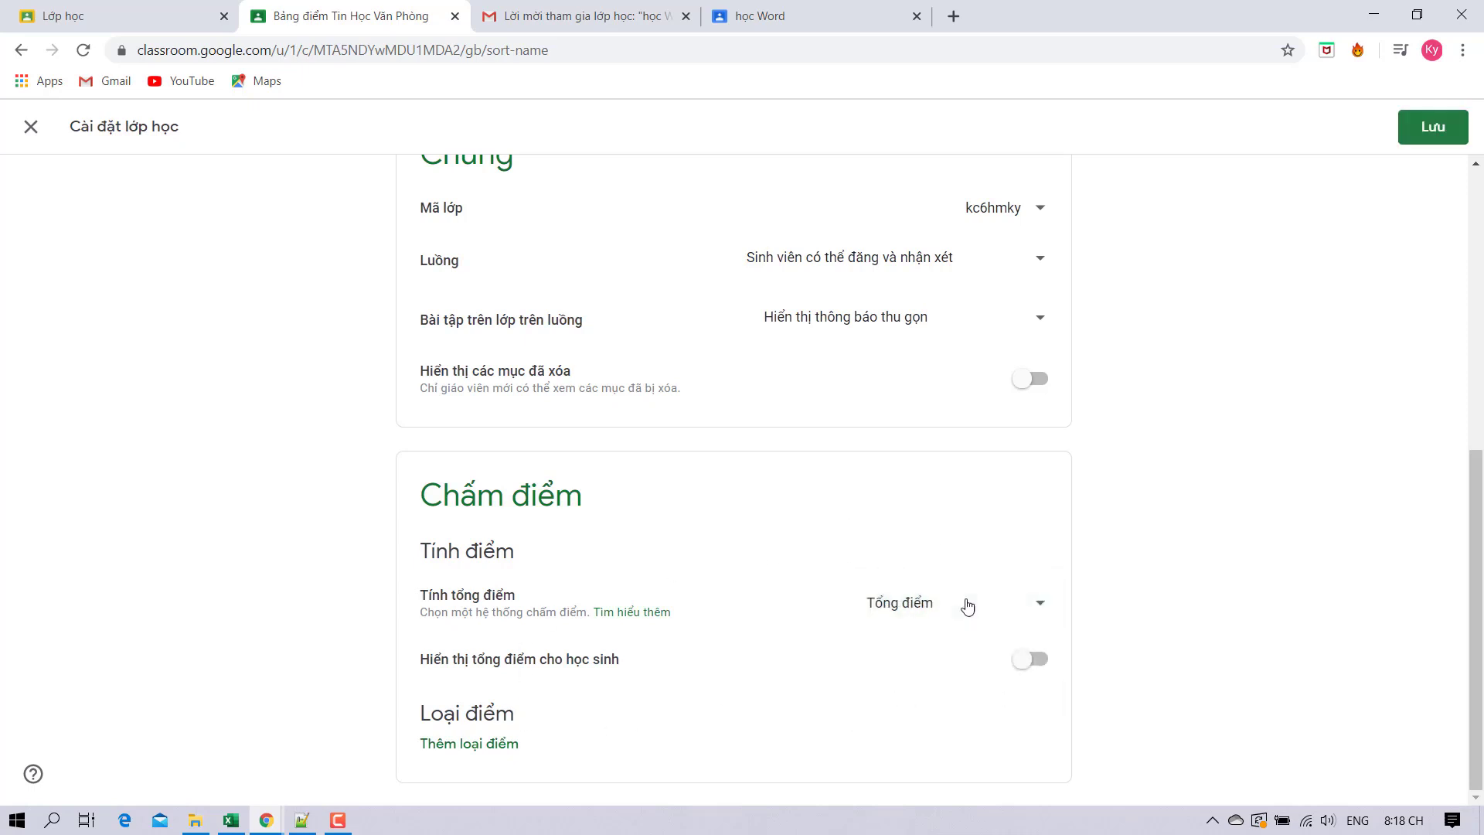
left_click(955, 609)
left_click(950, 557)
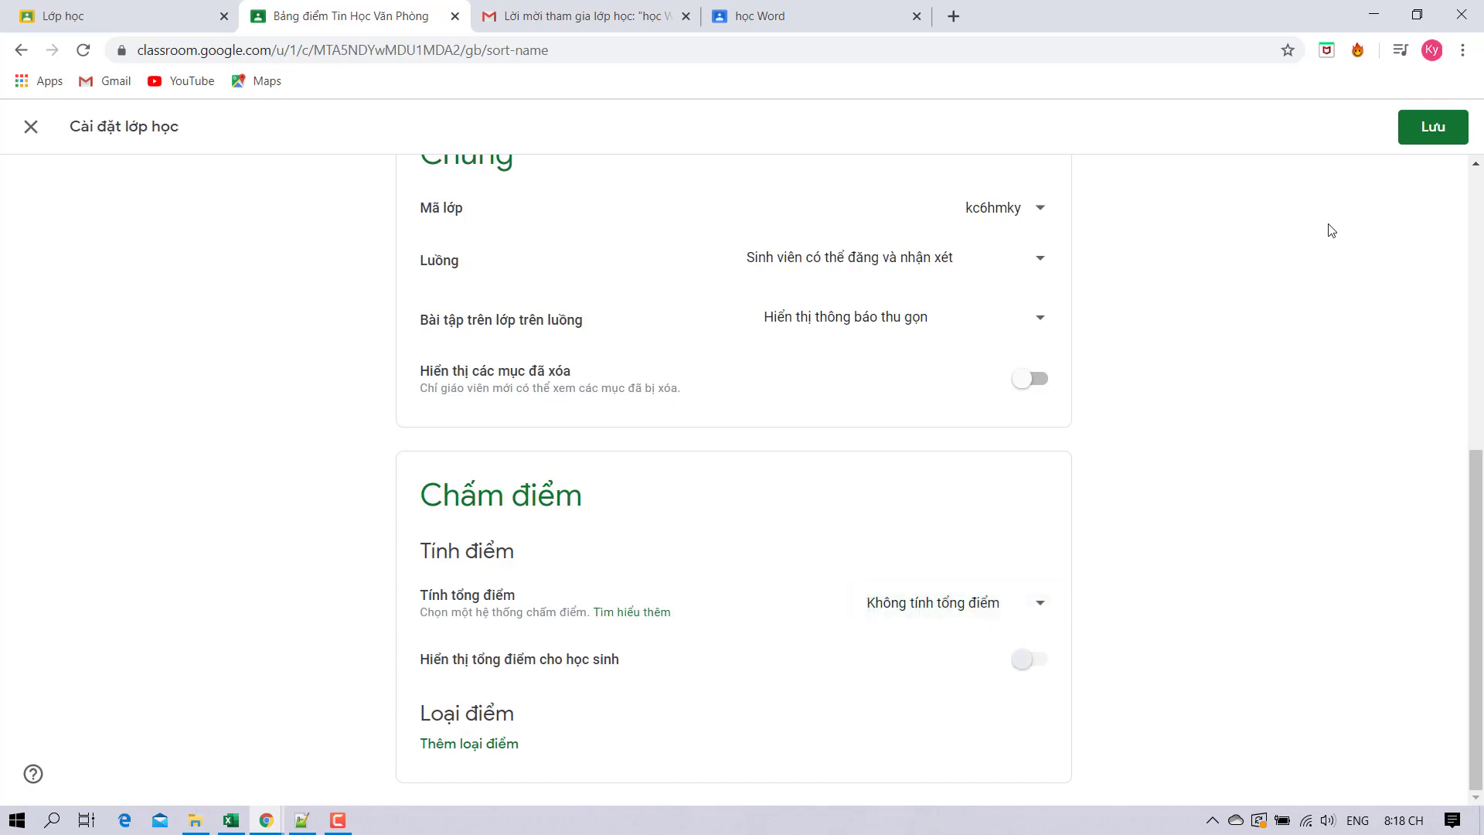
left_click(1413, 144)
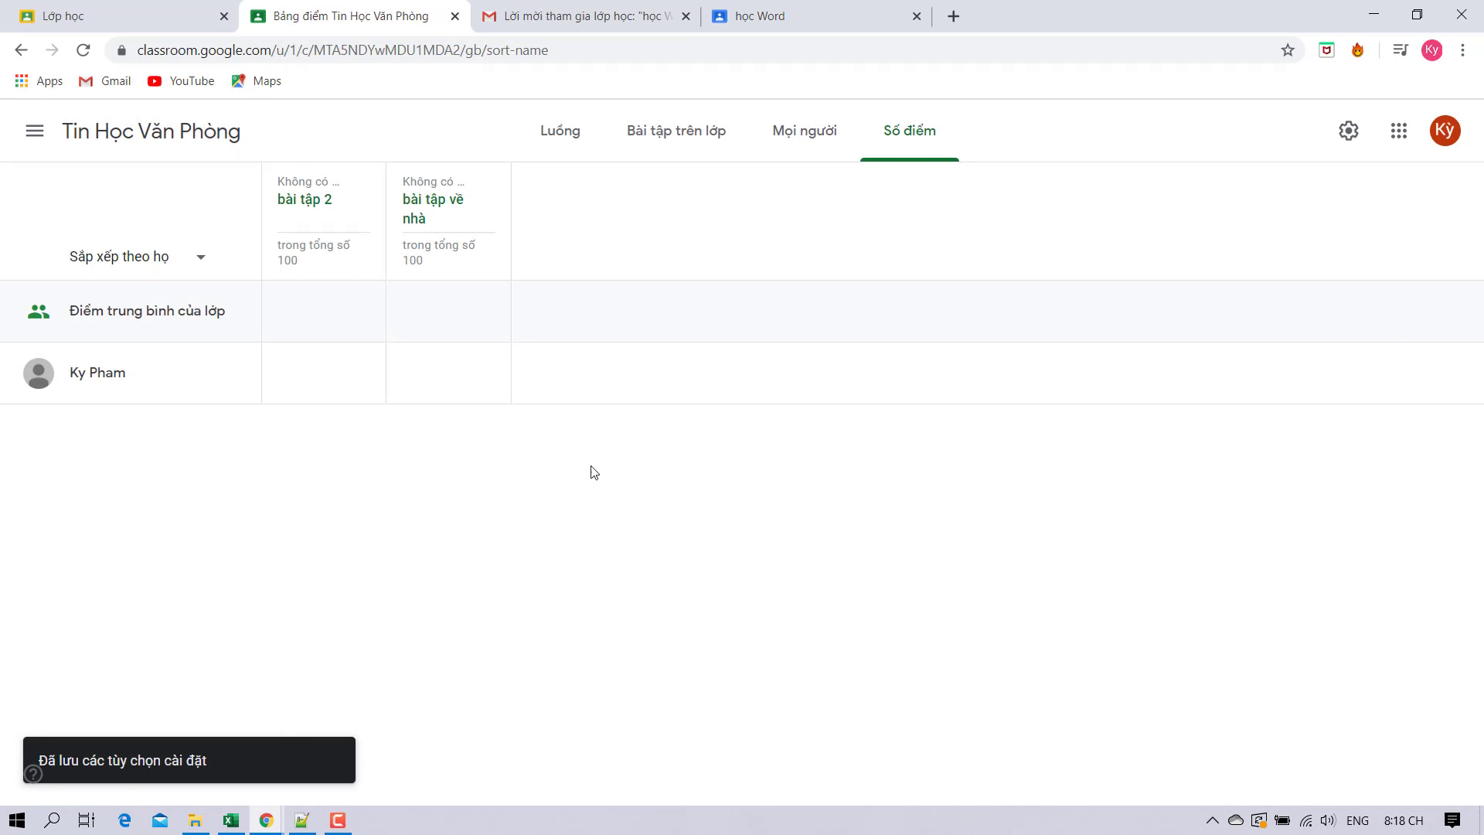
left_click(93, 132)
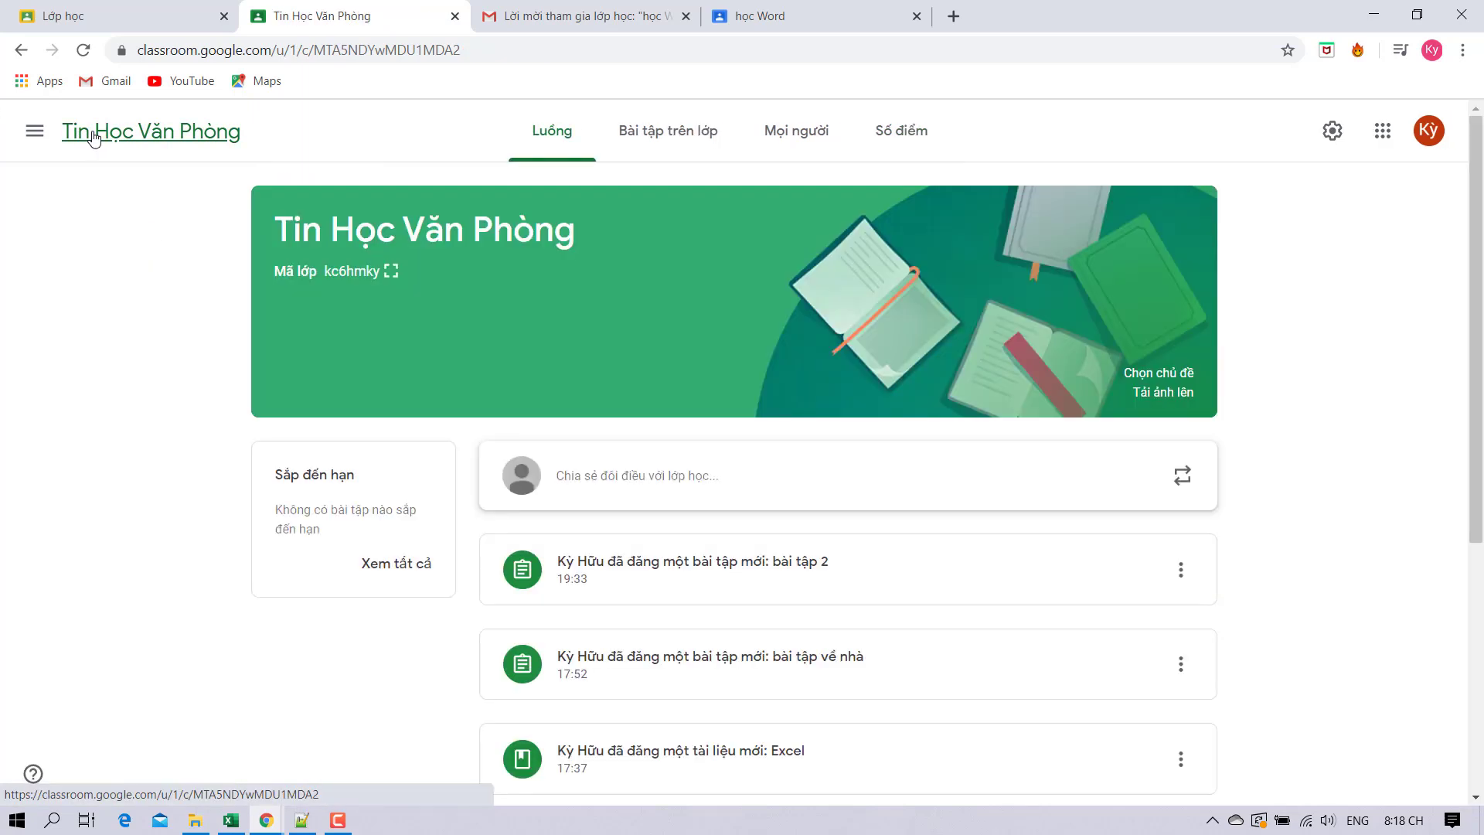
Visit the Lịch and Chưa hoàn thành pages, then open Cài đặt from the menu.
left_click(35, 130)
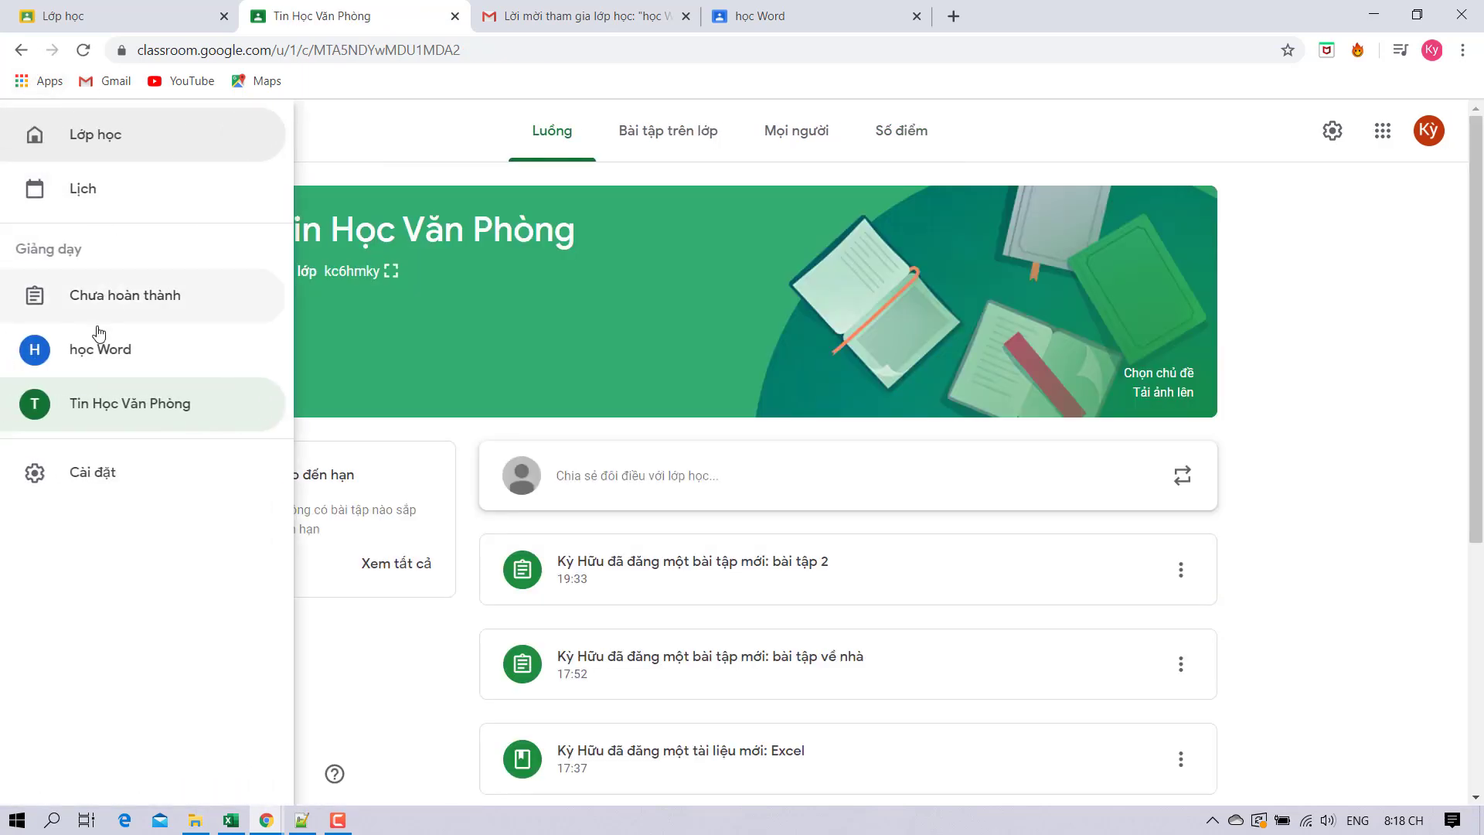
left_click(91, 185)
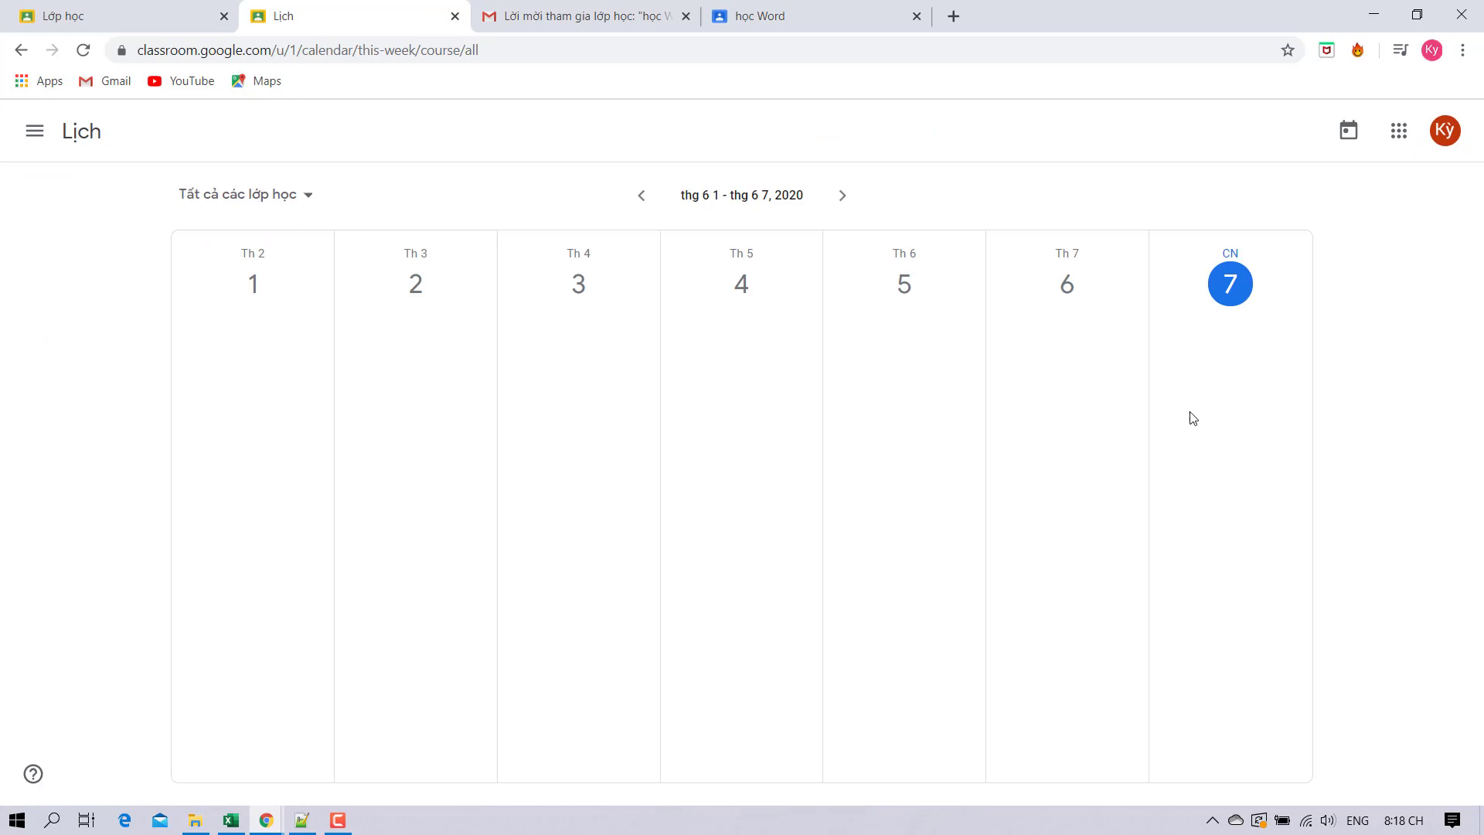
left_click(41, 132)
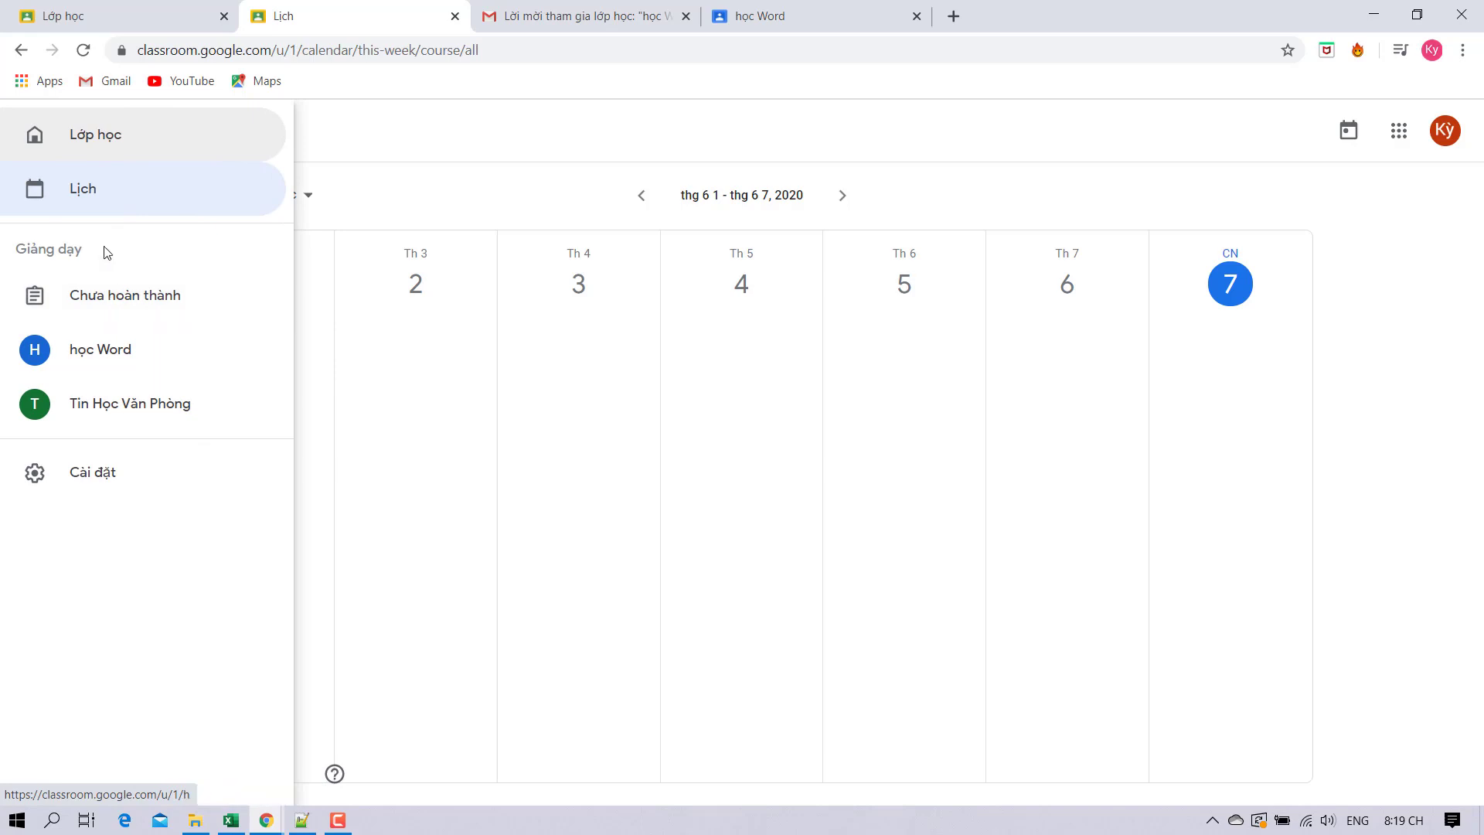
left_click(104, 306)
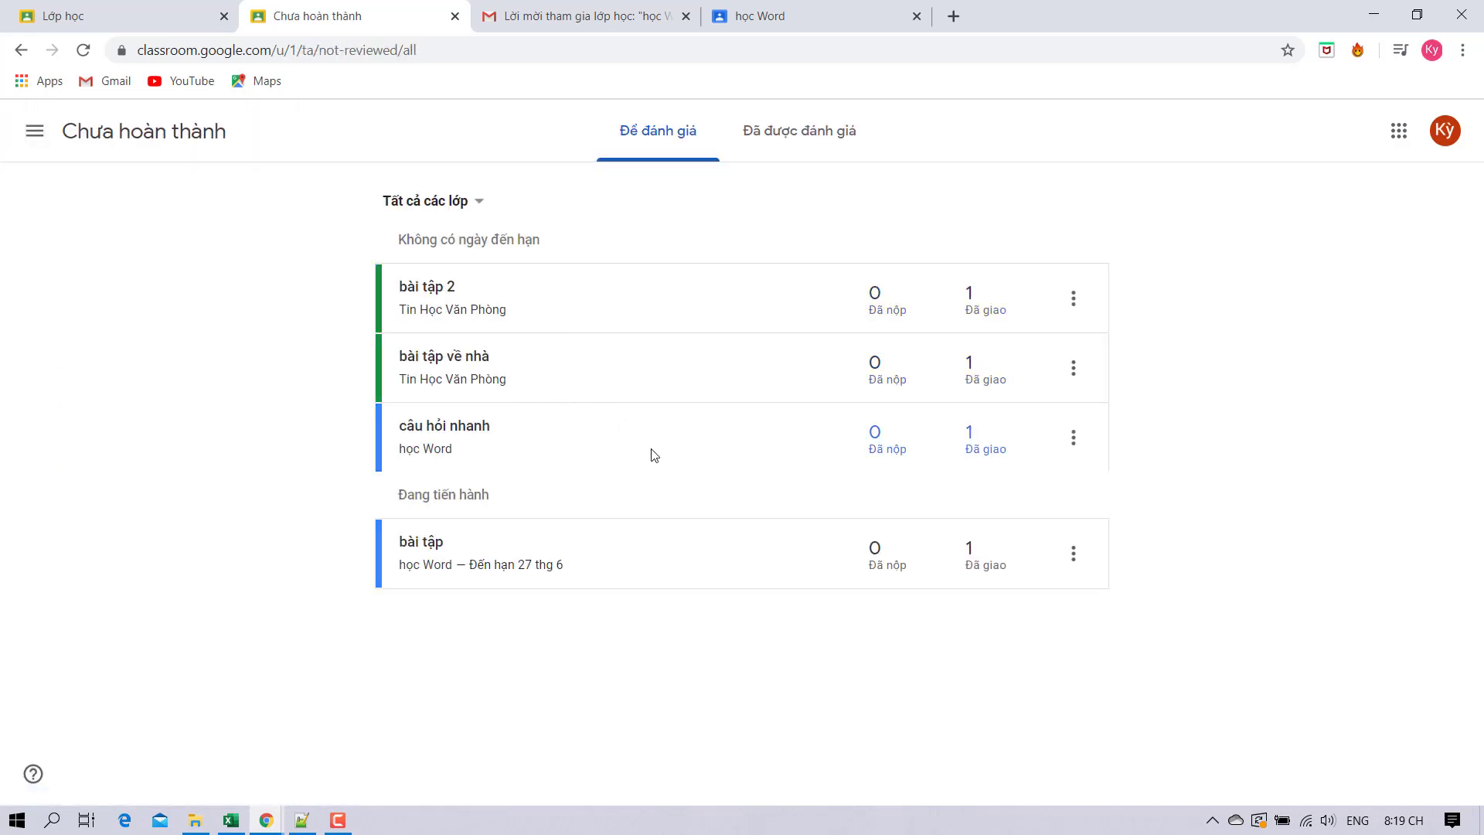
left_click(34, 130)
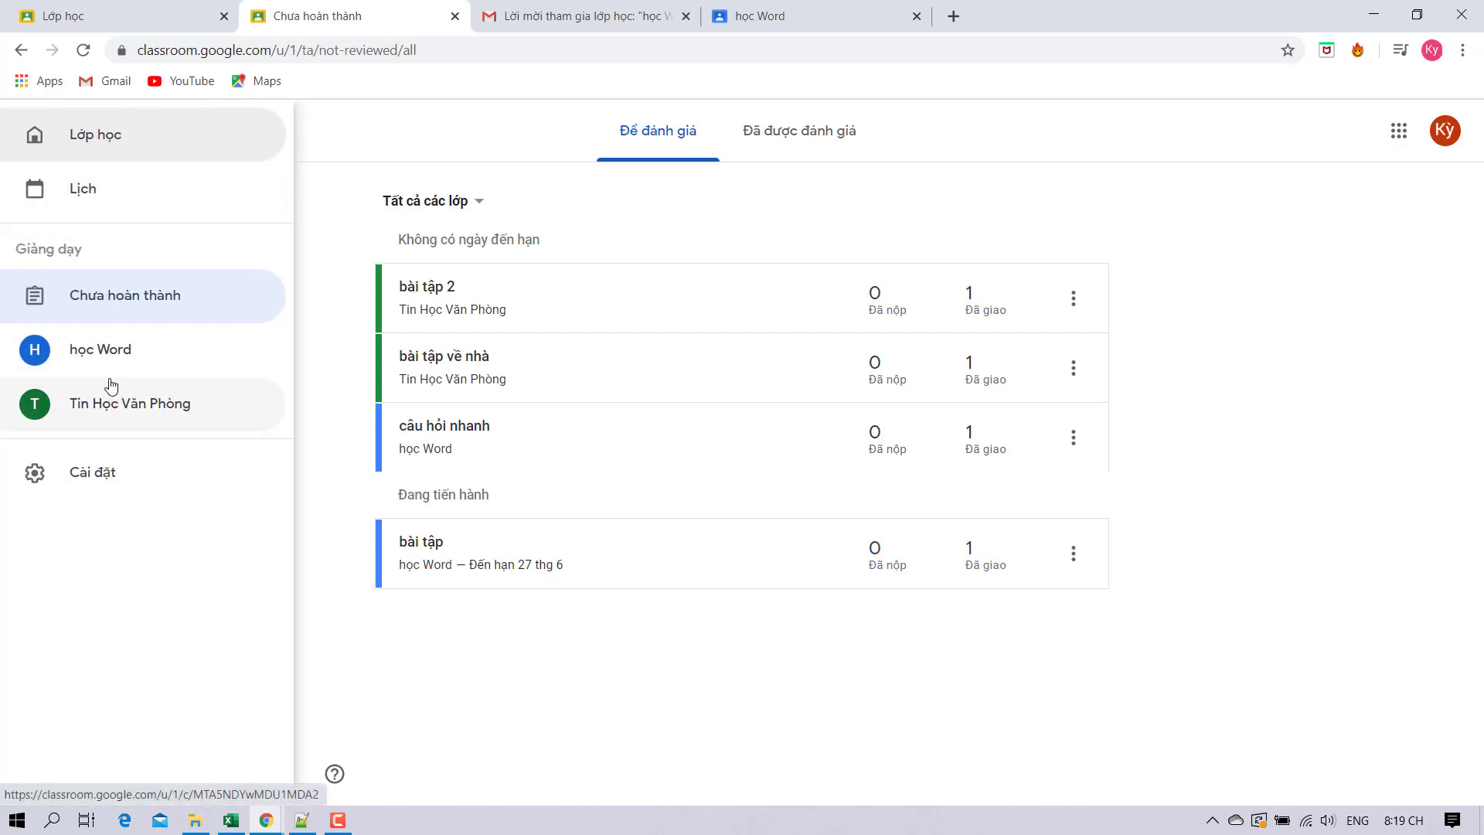
left_click(143, 468)
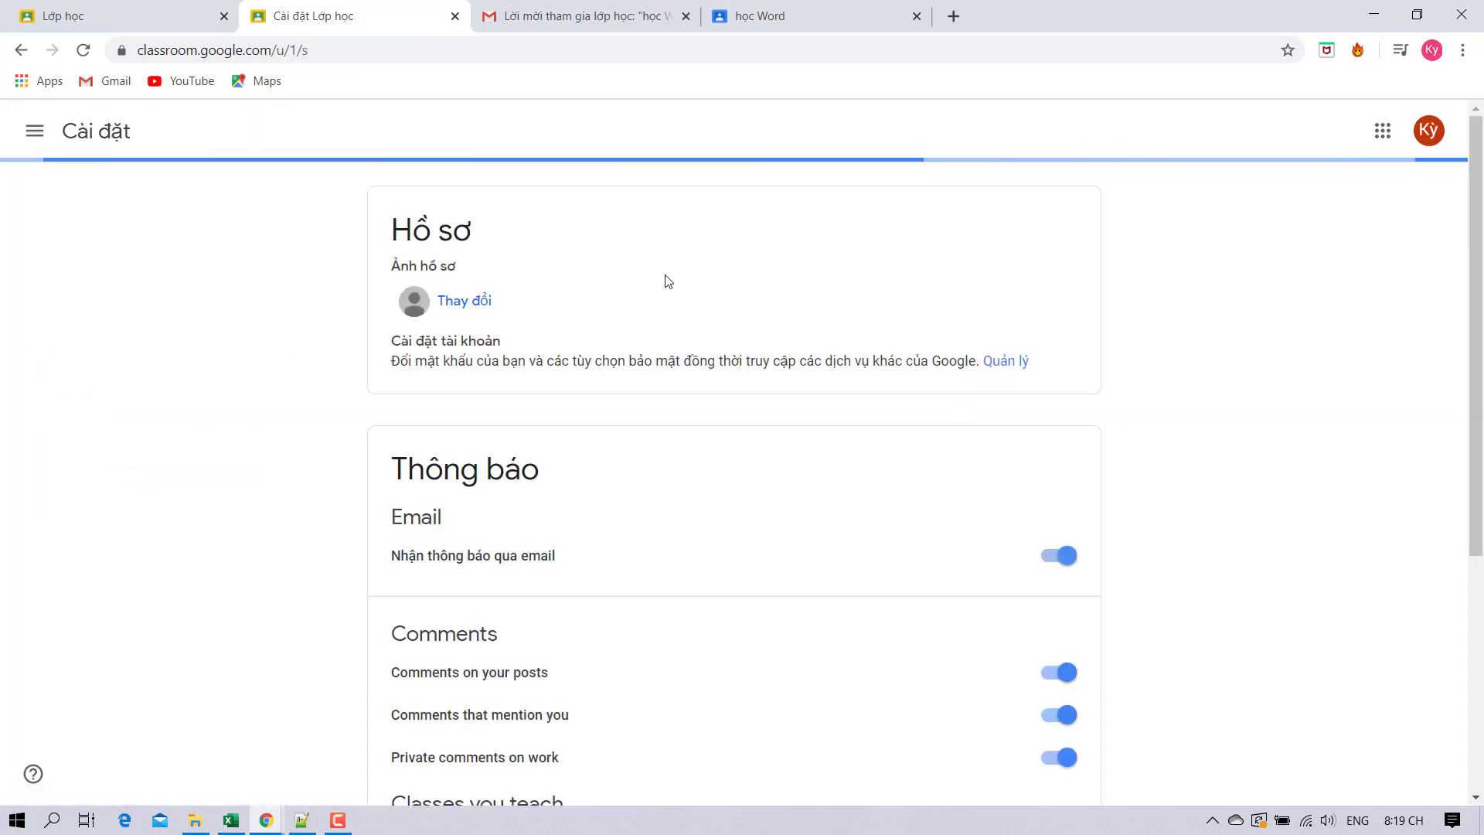
On the Lớp học home page, drag the học Word card after Tin Học Văn Phòng.
scroll(672, 425, "down", 5)
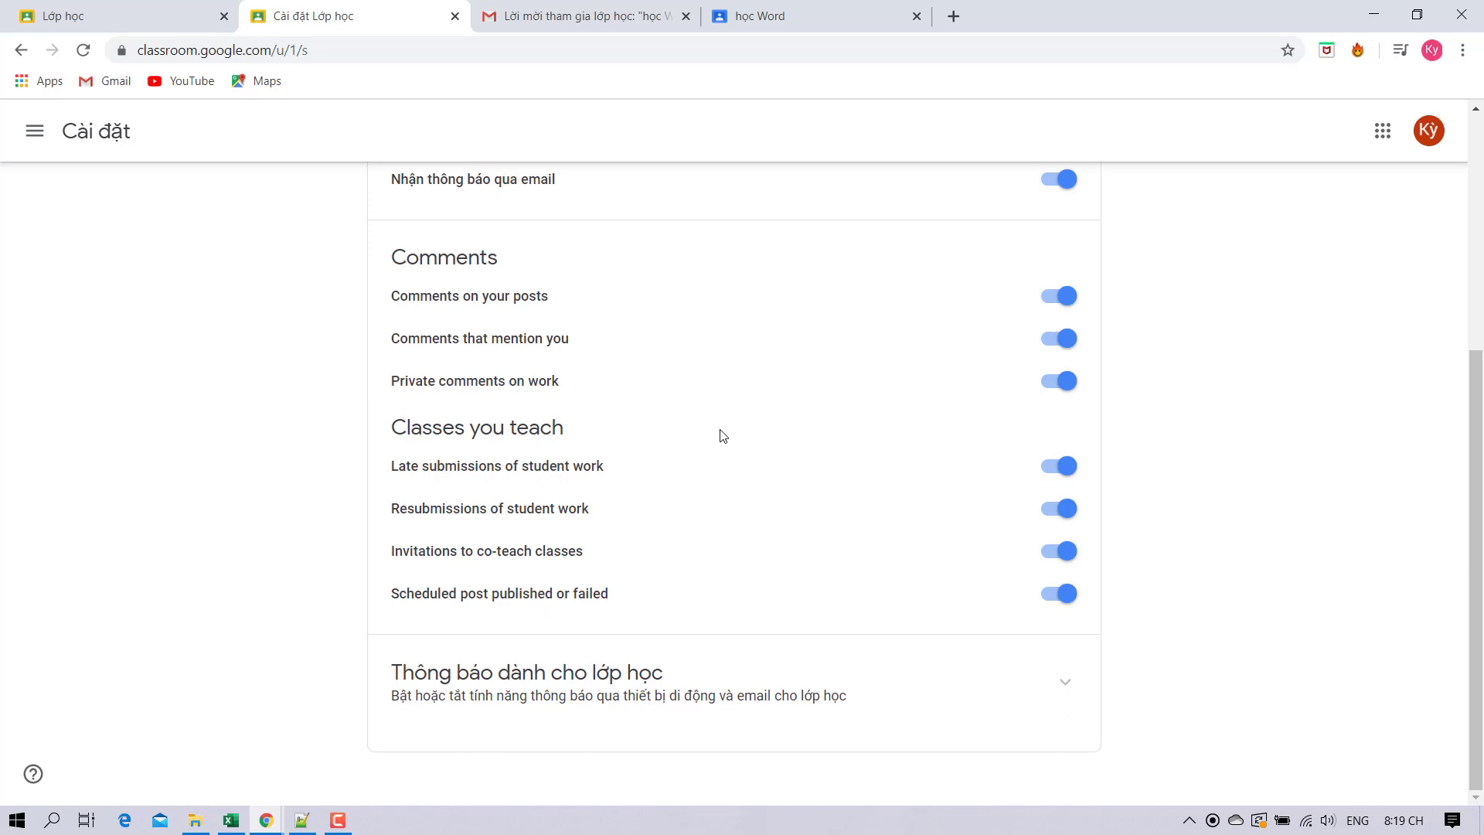
scroll(723, 436, "up", 2)
scroll(548, 386, "down", 2)
scroll(636, 467, "up", 5)
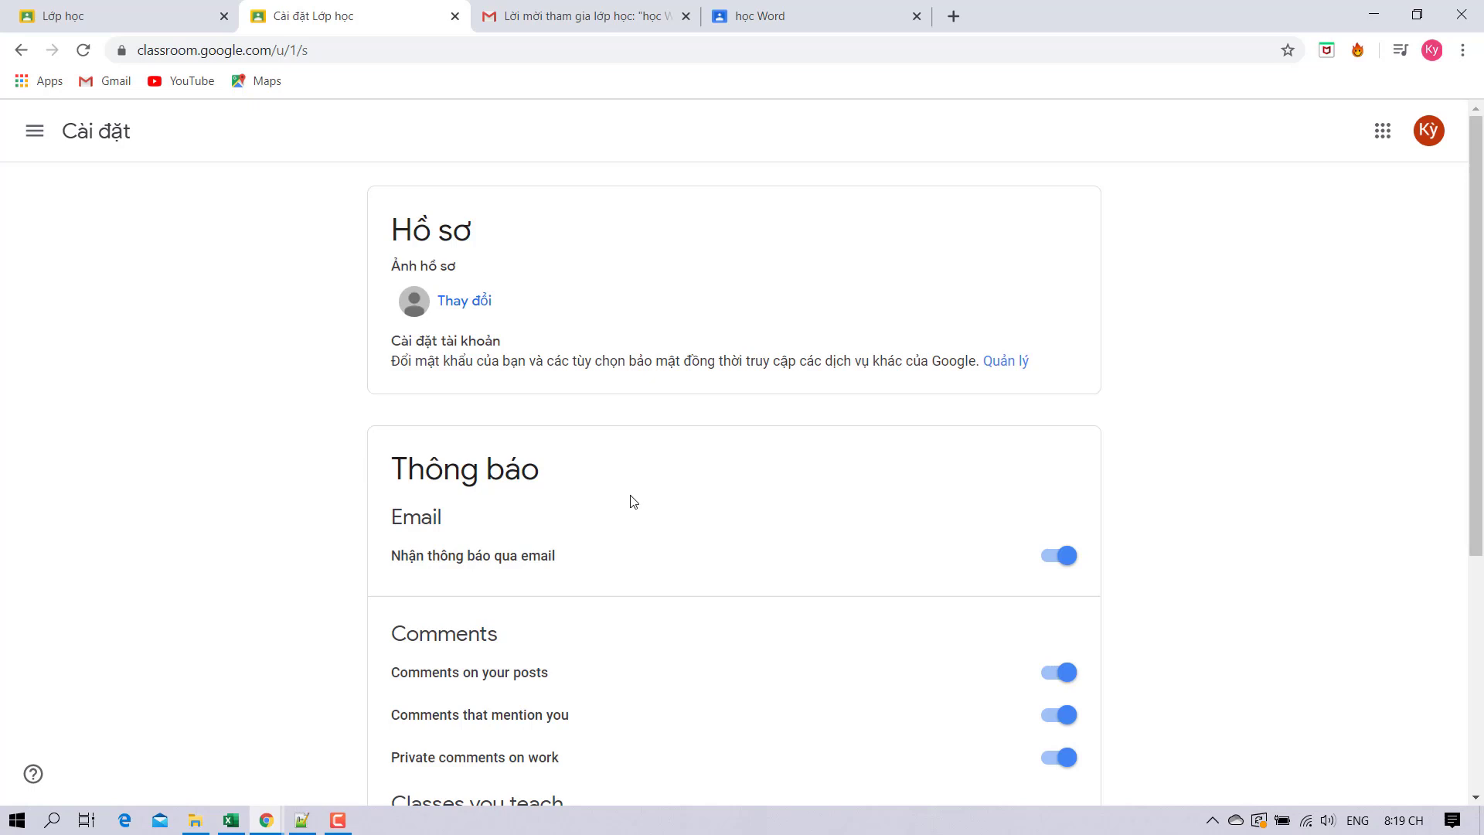
left_click(34, 128)
left_click(101, 139)
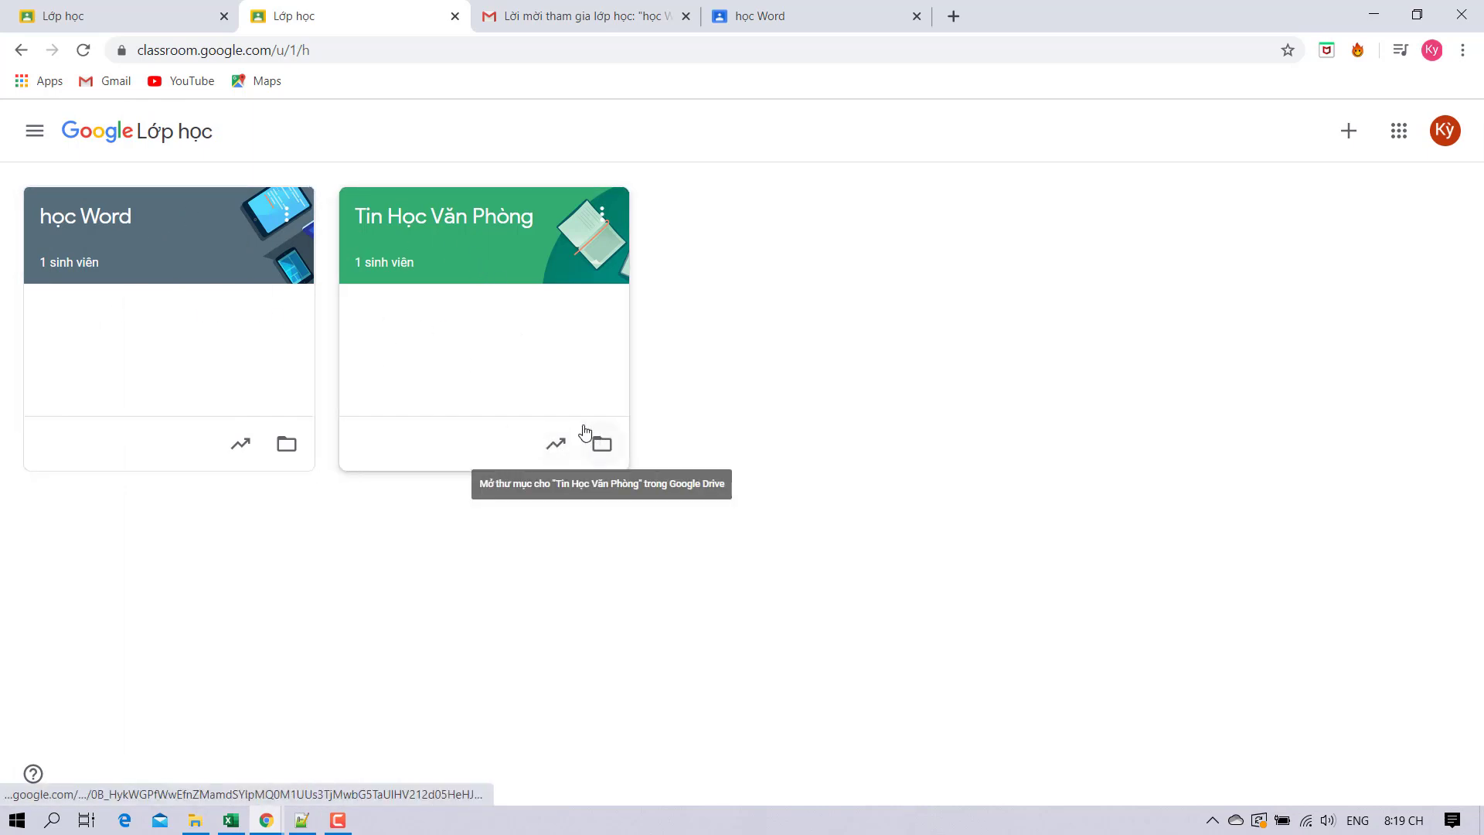
left_click_drag(155, 218, 781, 197)
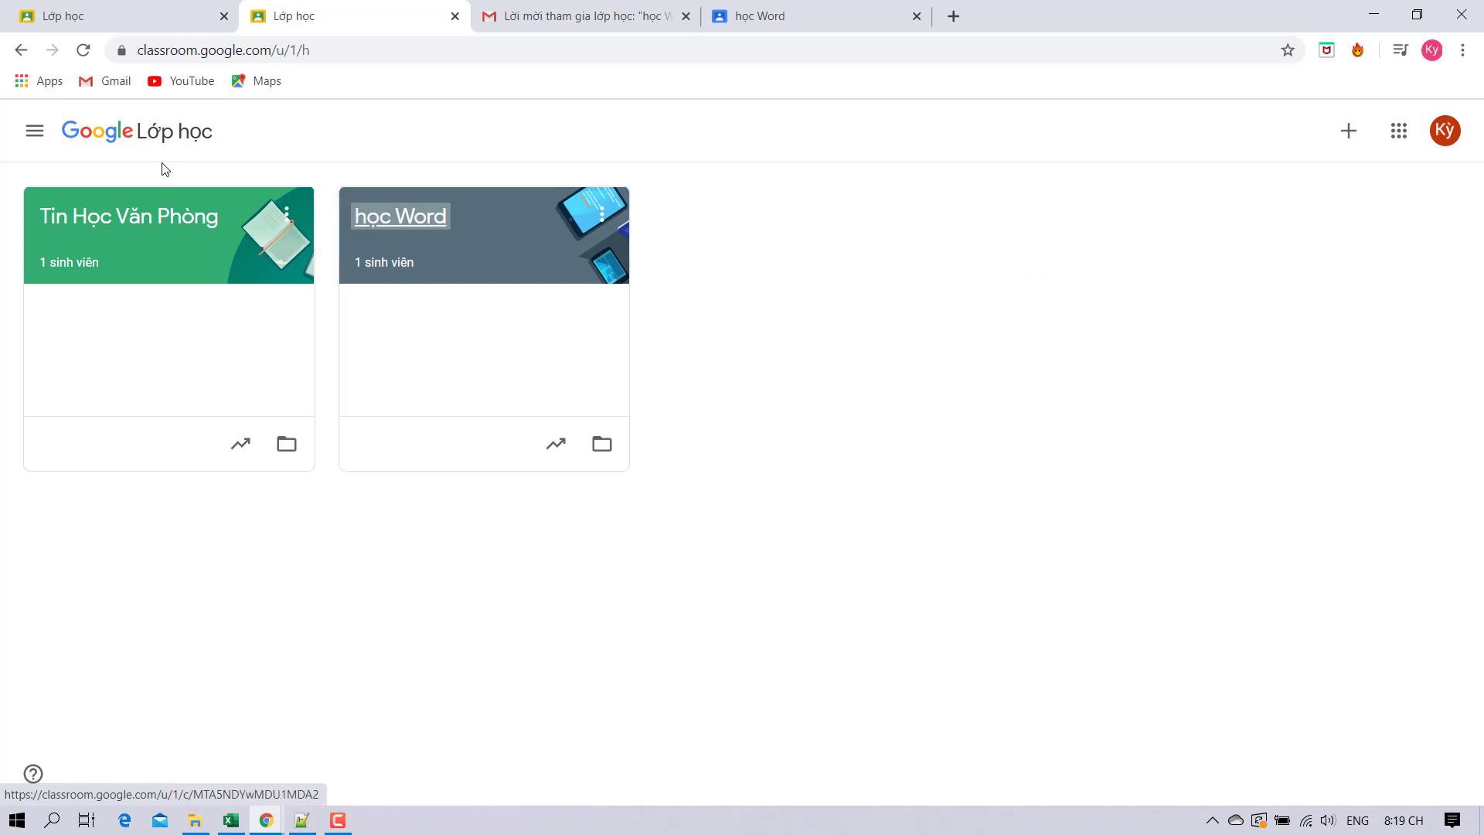
left_click(602, 216)
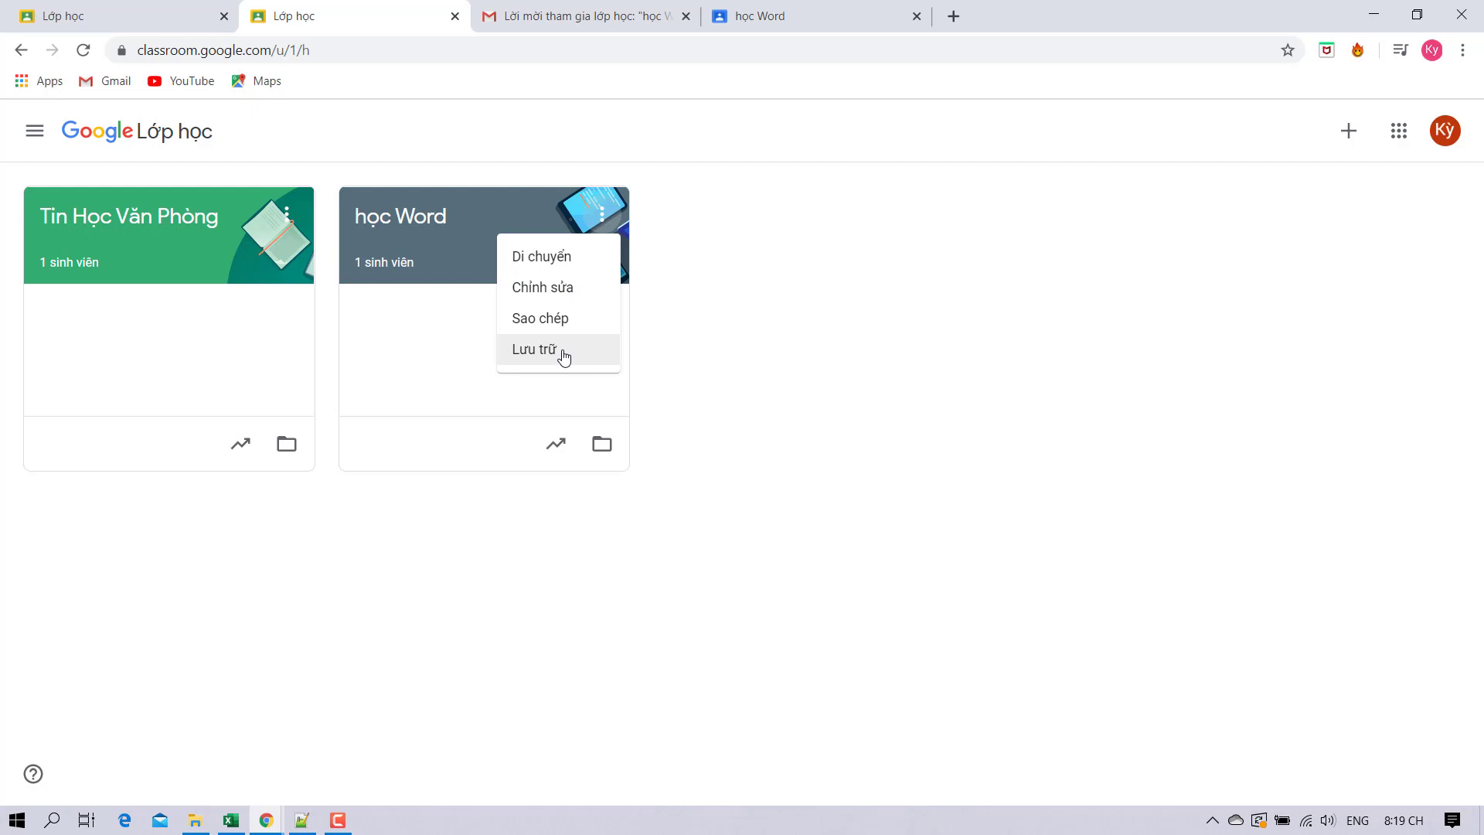
left_click(711, 424)
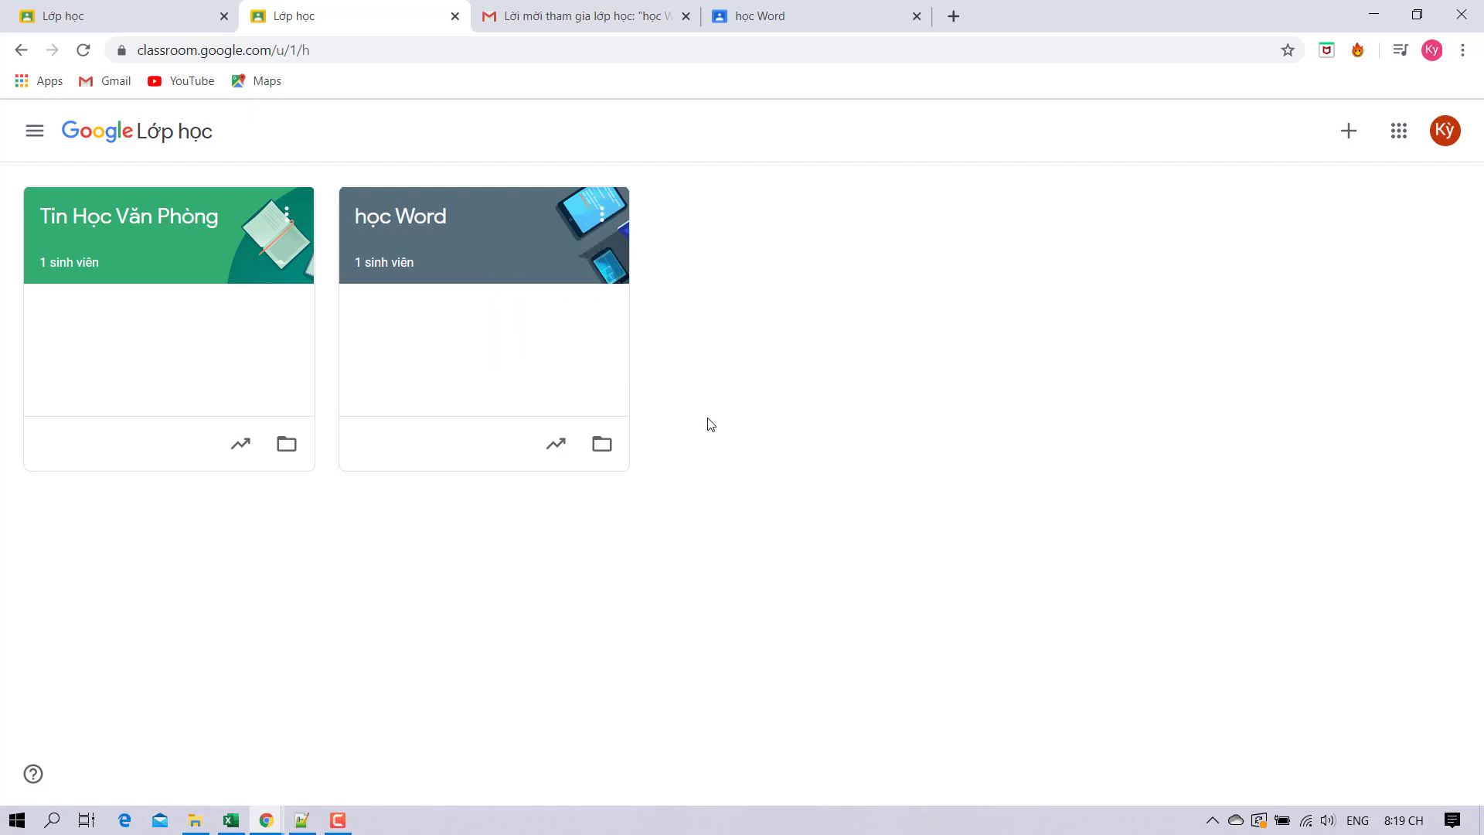